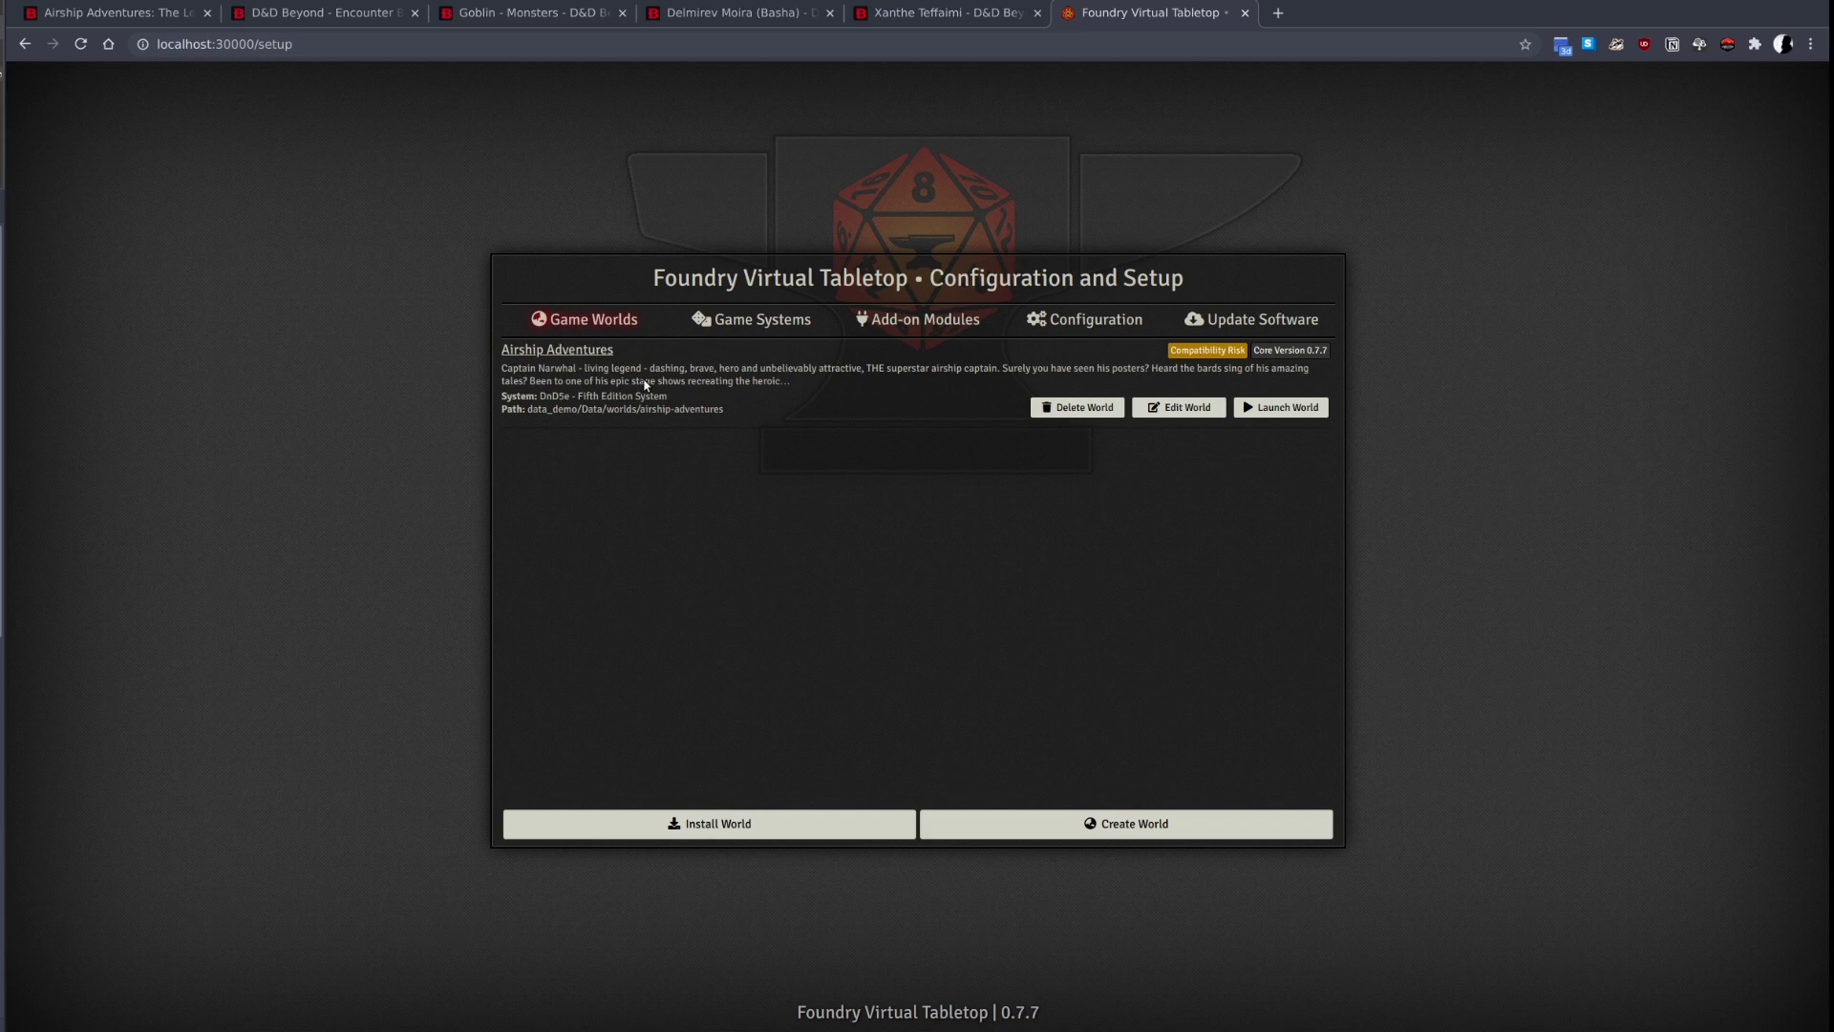
Search the add-on modules for "ddb" and install the D&D Beyond Importer module.
{"action": "left_click", "coordinate": [889, 320]}
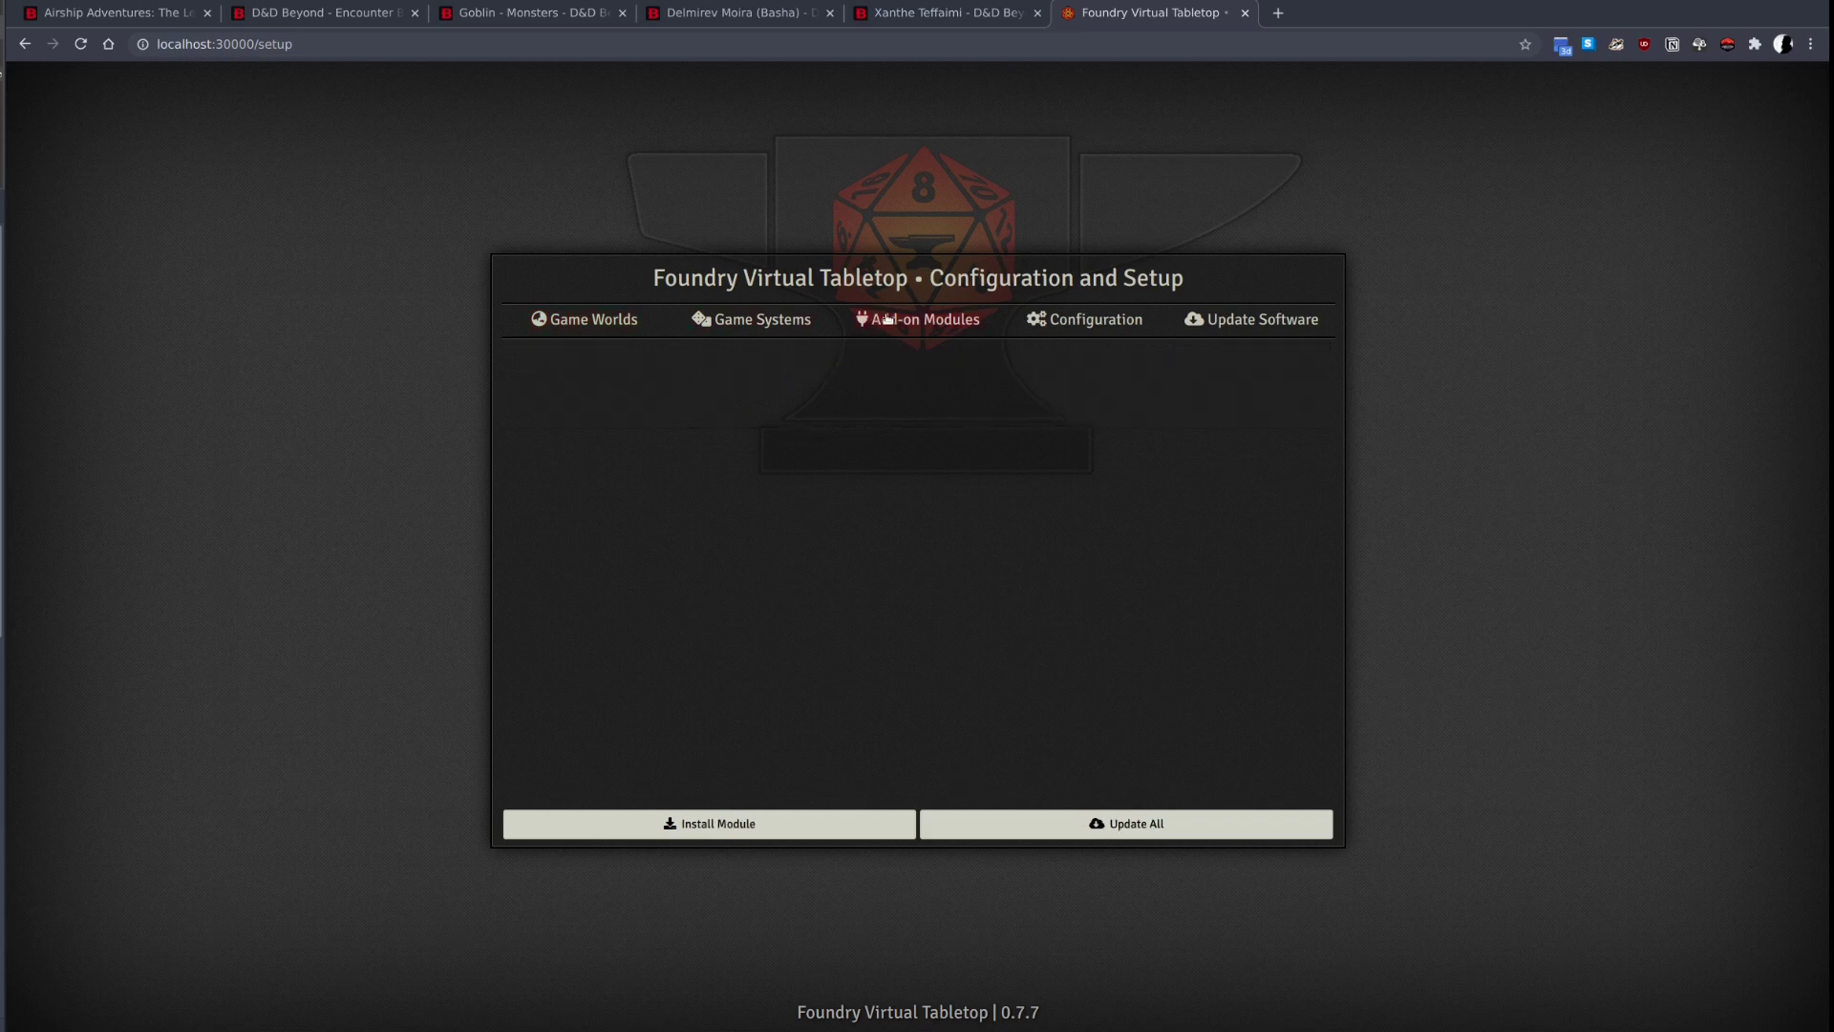
{"action": "left_click", "coordinate": [781, 822]}
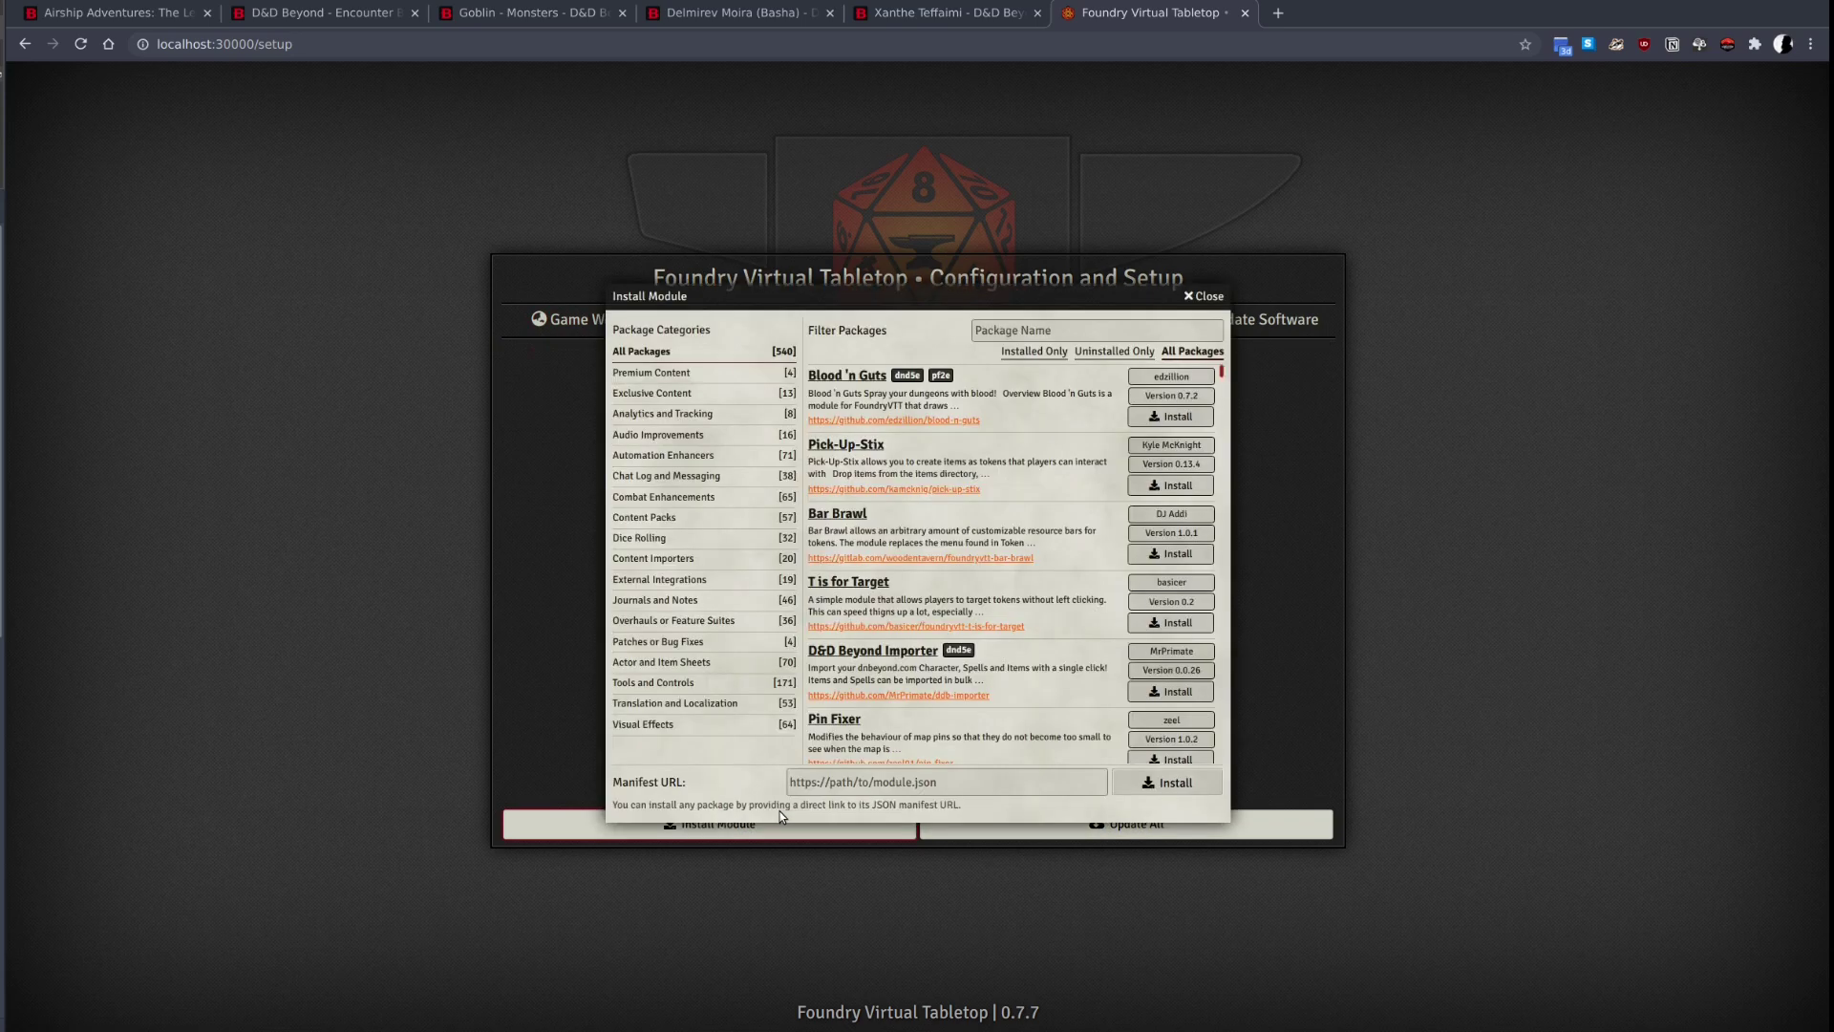
{"action": "left_click", "coordinate": [990, 330]}
{"action": "type", "text": "ddb"}
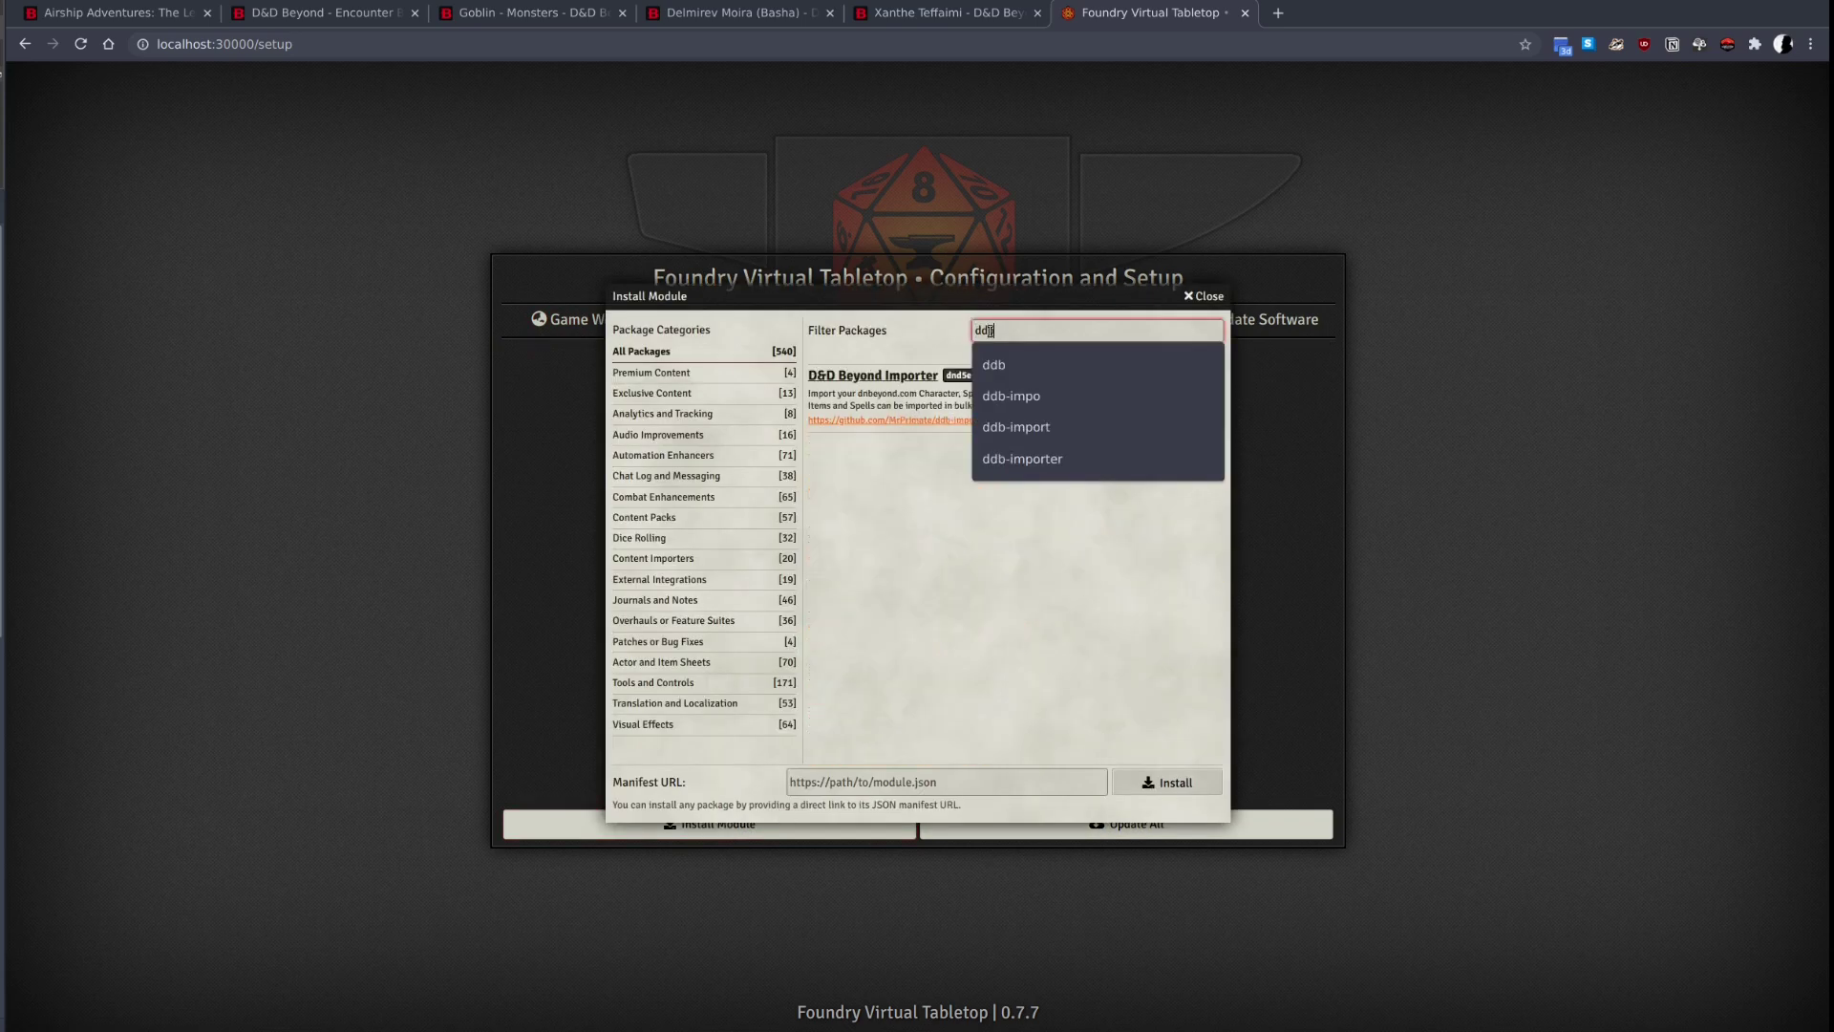
{"action": "left_click", "coordinate": [864, 503]}
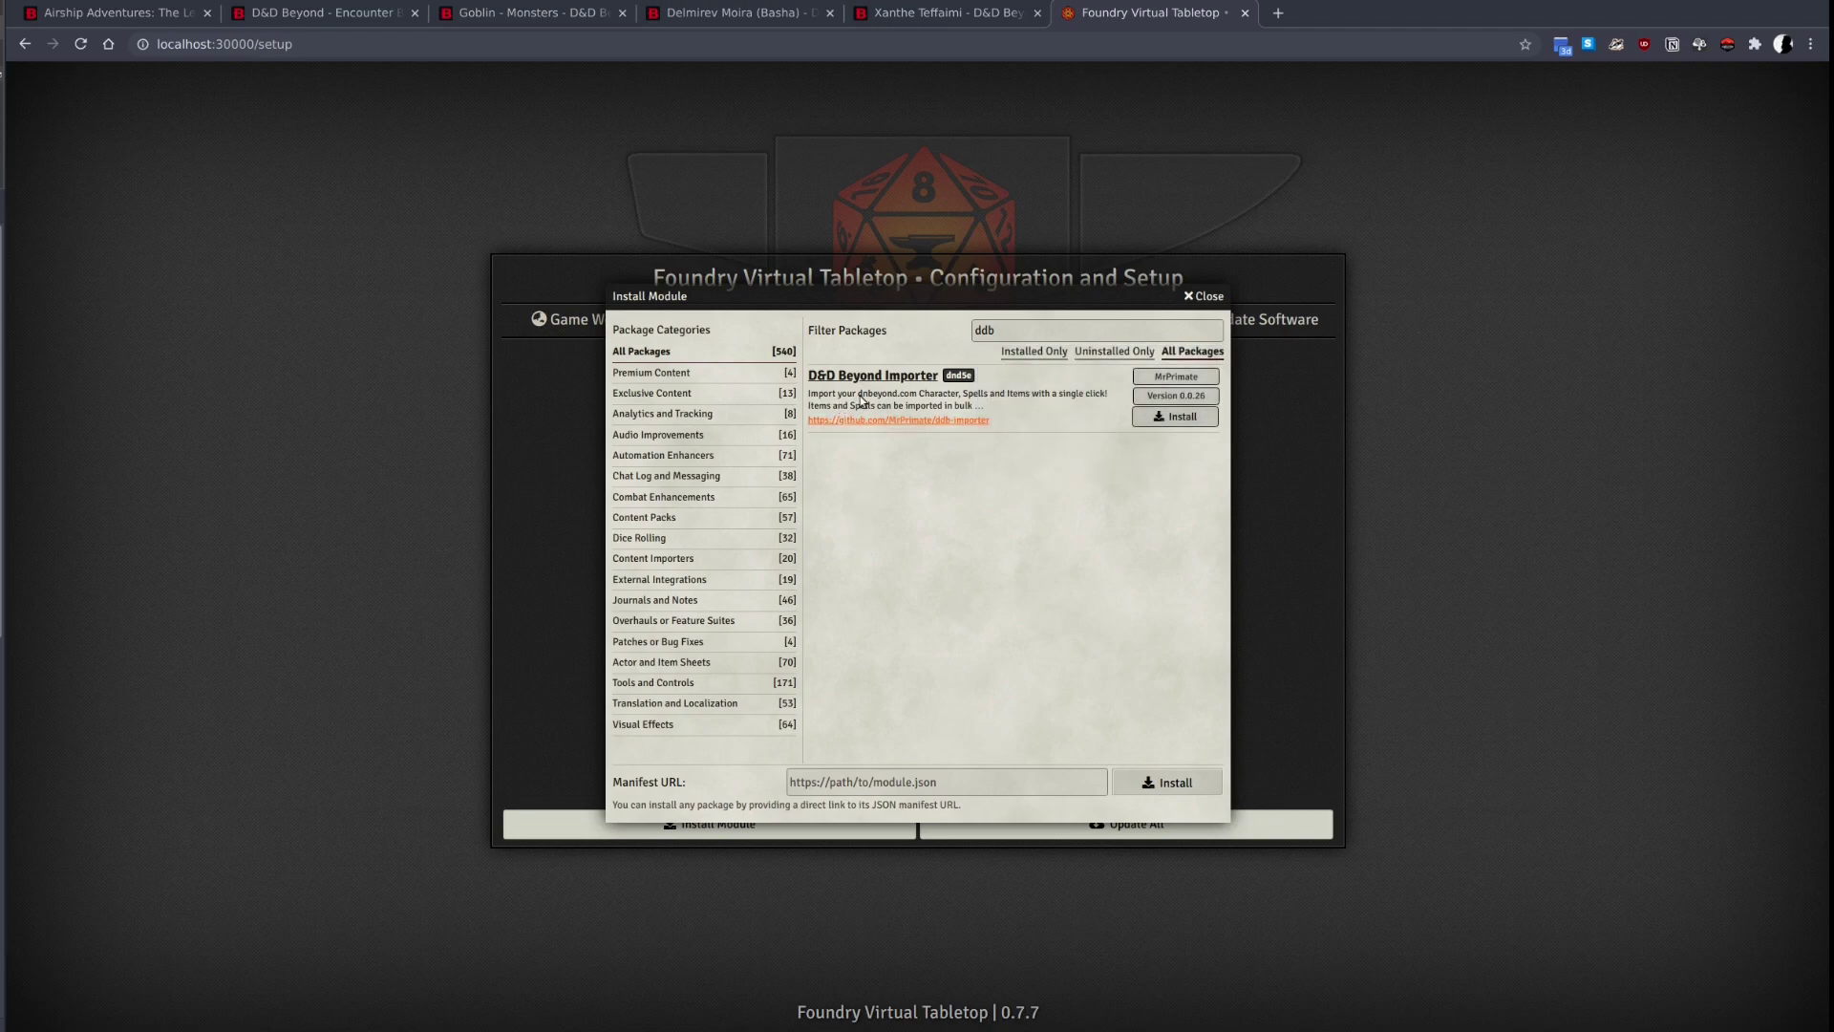
{"action": "left_click", "coordinate": [1175, 417]}
Search the module packages for "magic item" and install the Magic Items module.
{"action": "double_click", "coordinate": [1013, 331]}
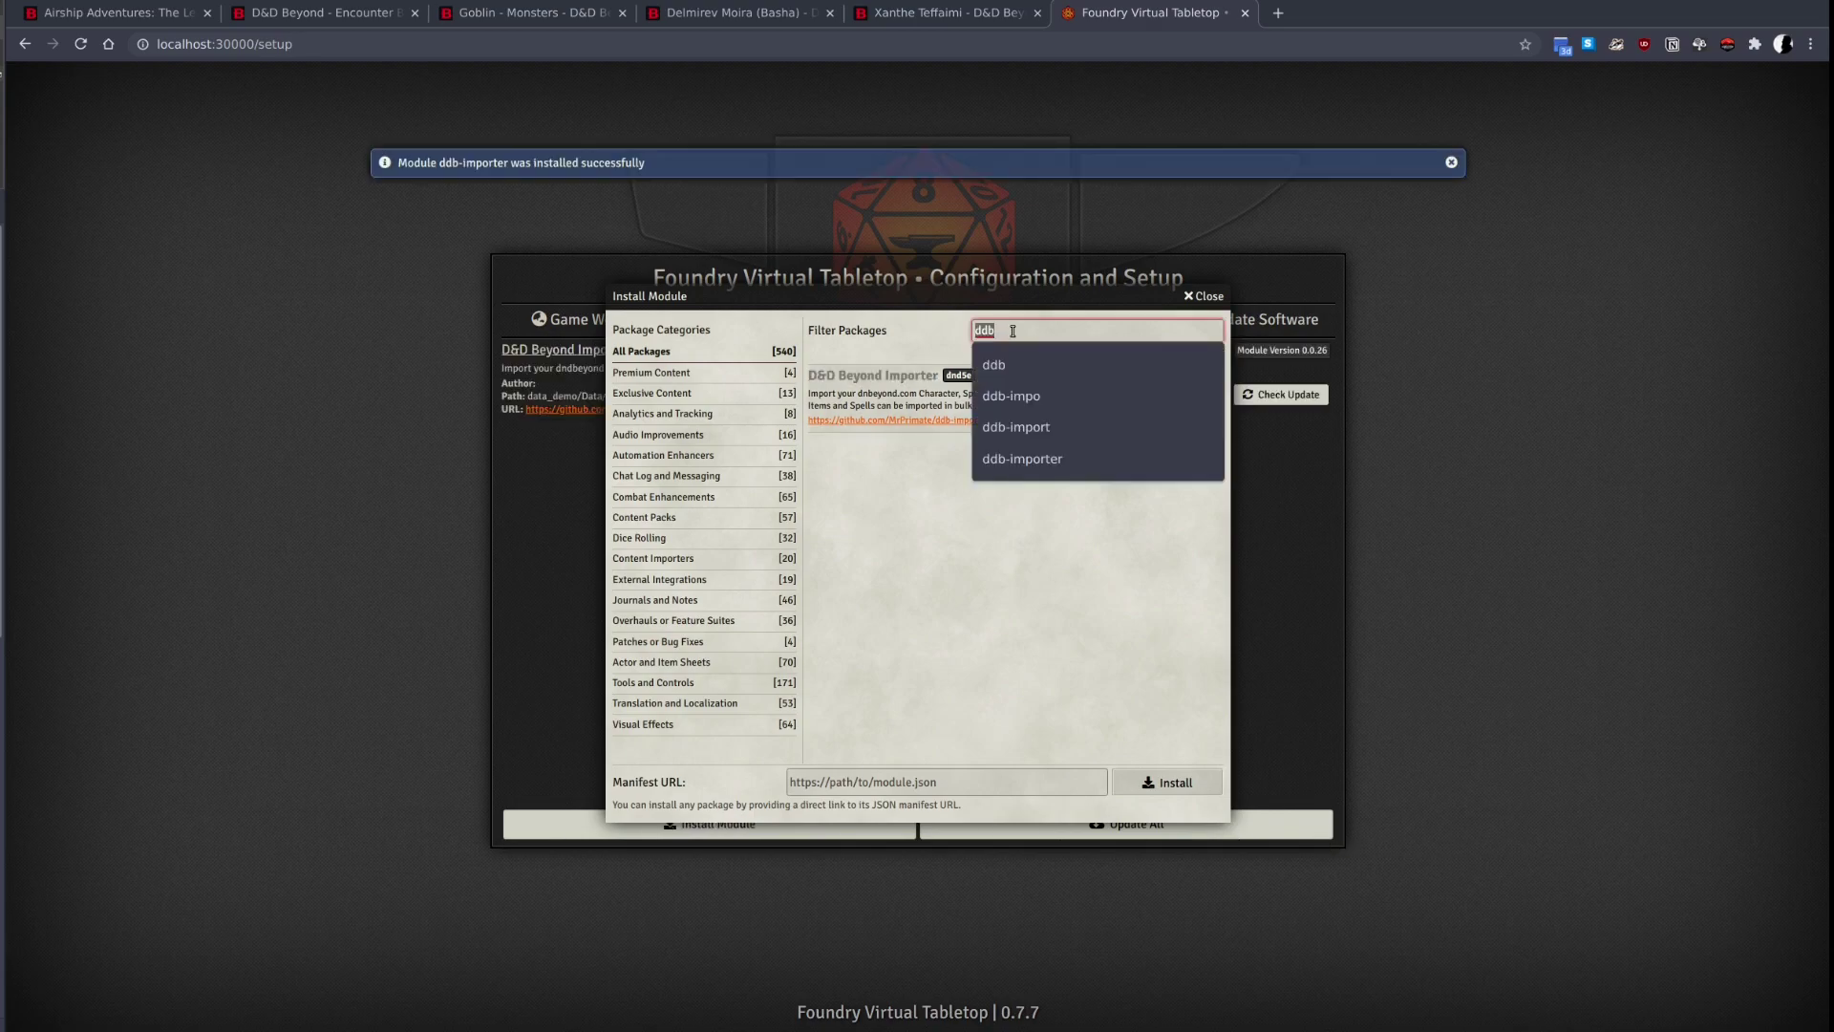
{"action": "type", "text": "m"}
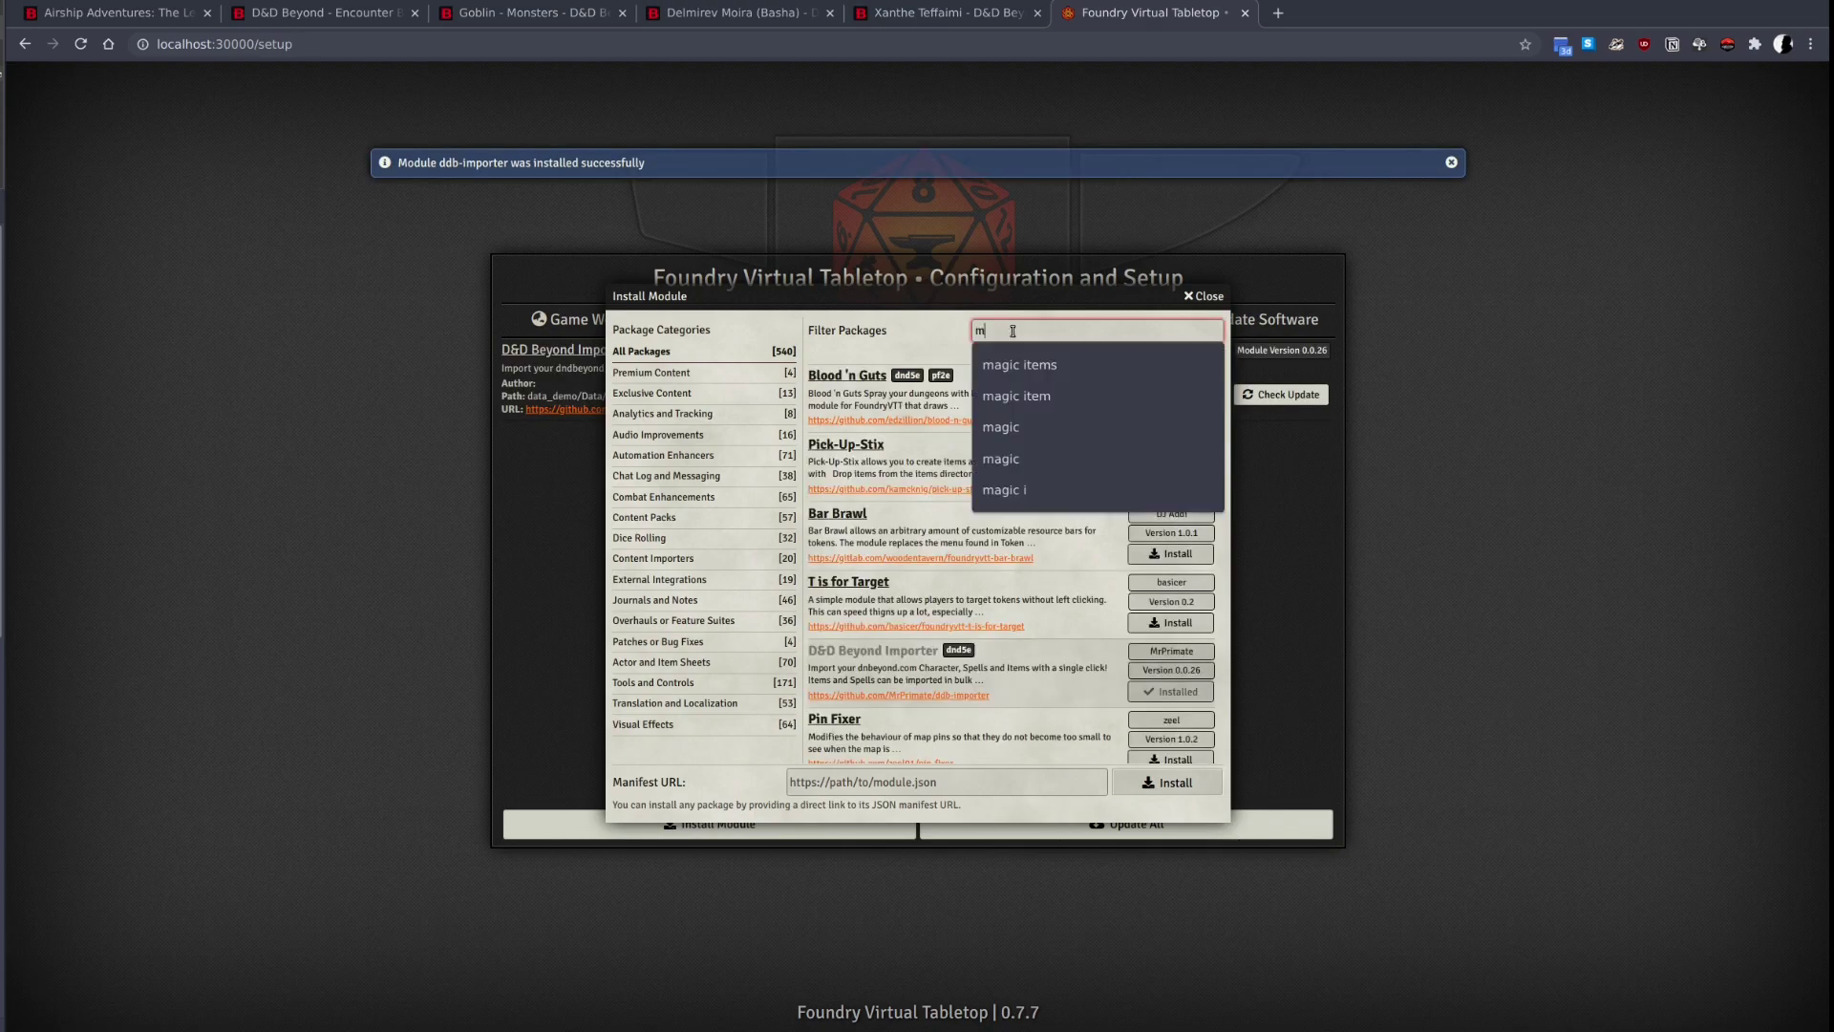
{"action": "type", "text": "agic i"}
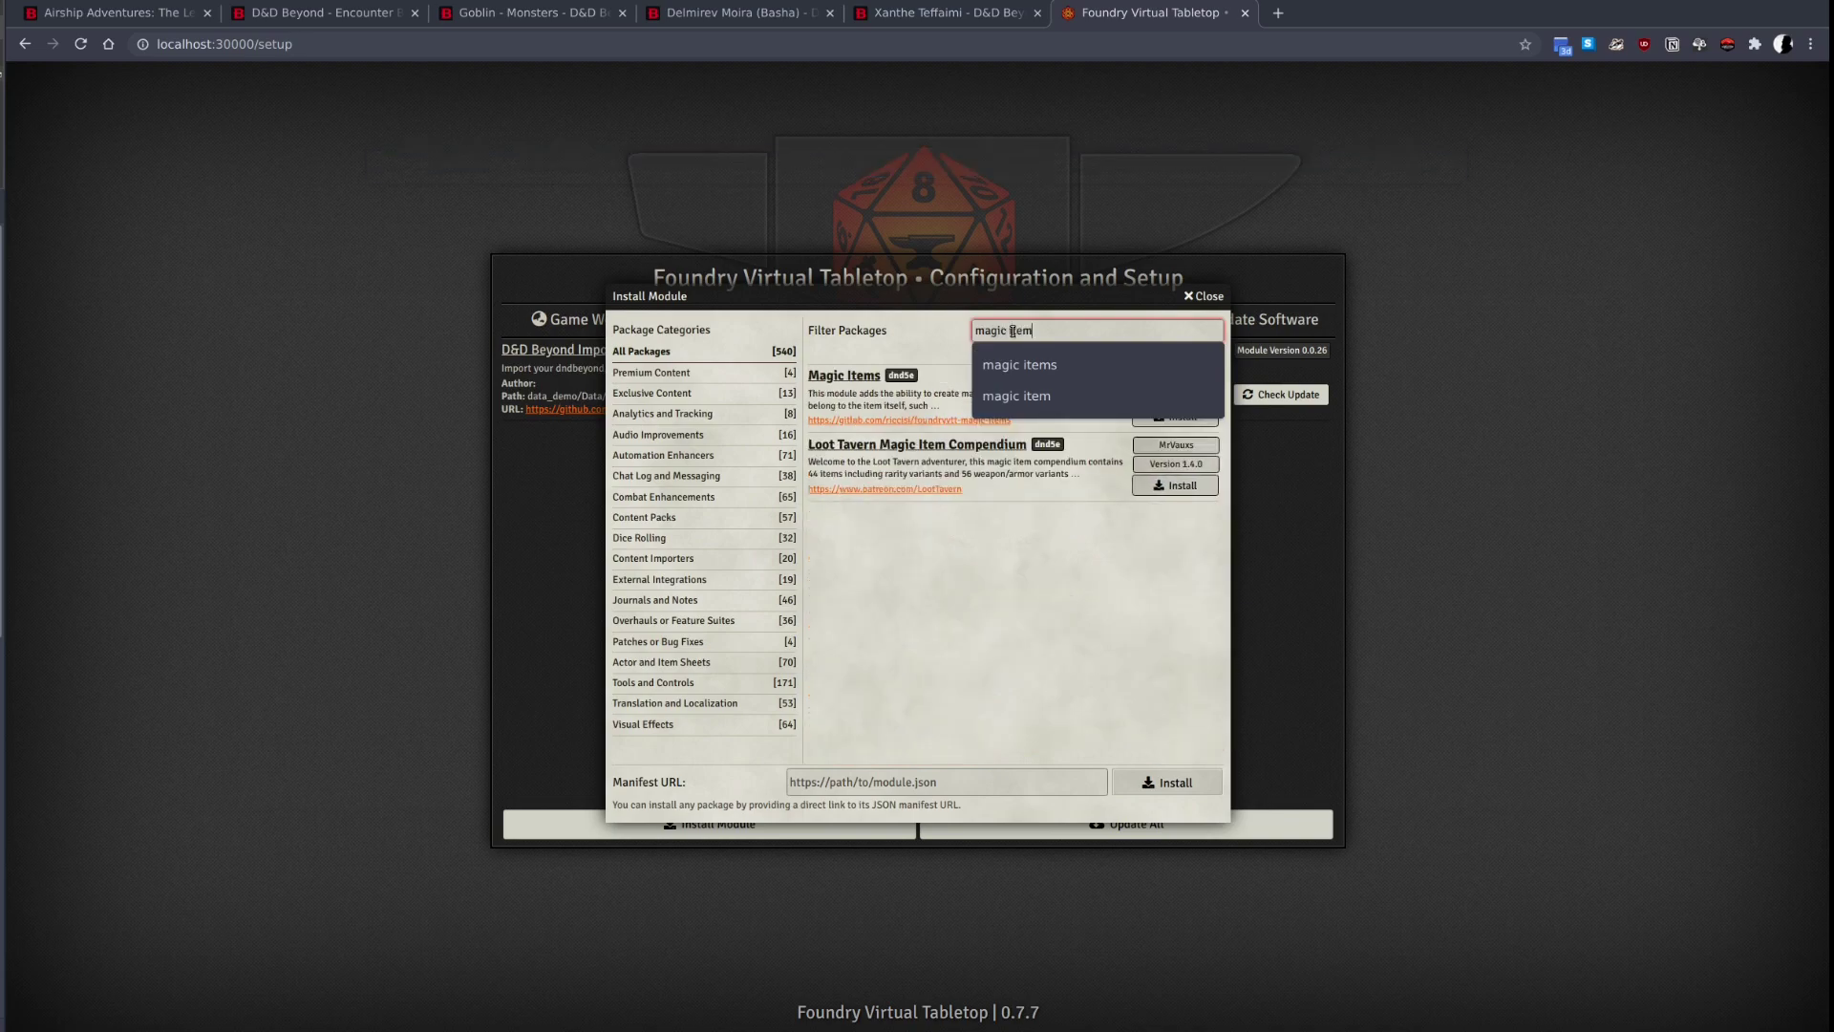
{"action": "type", "text": "tem"}
{"action": "left_click", "coordinate": [990, 602]}
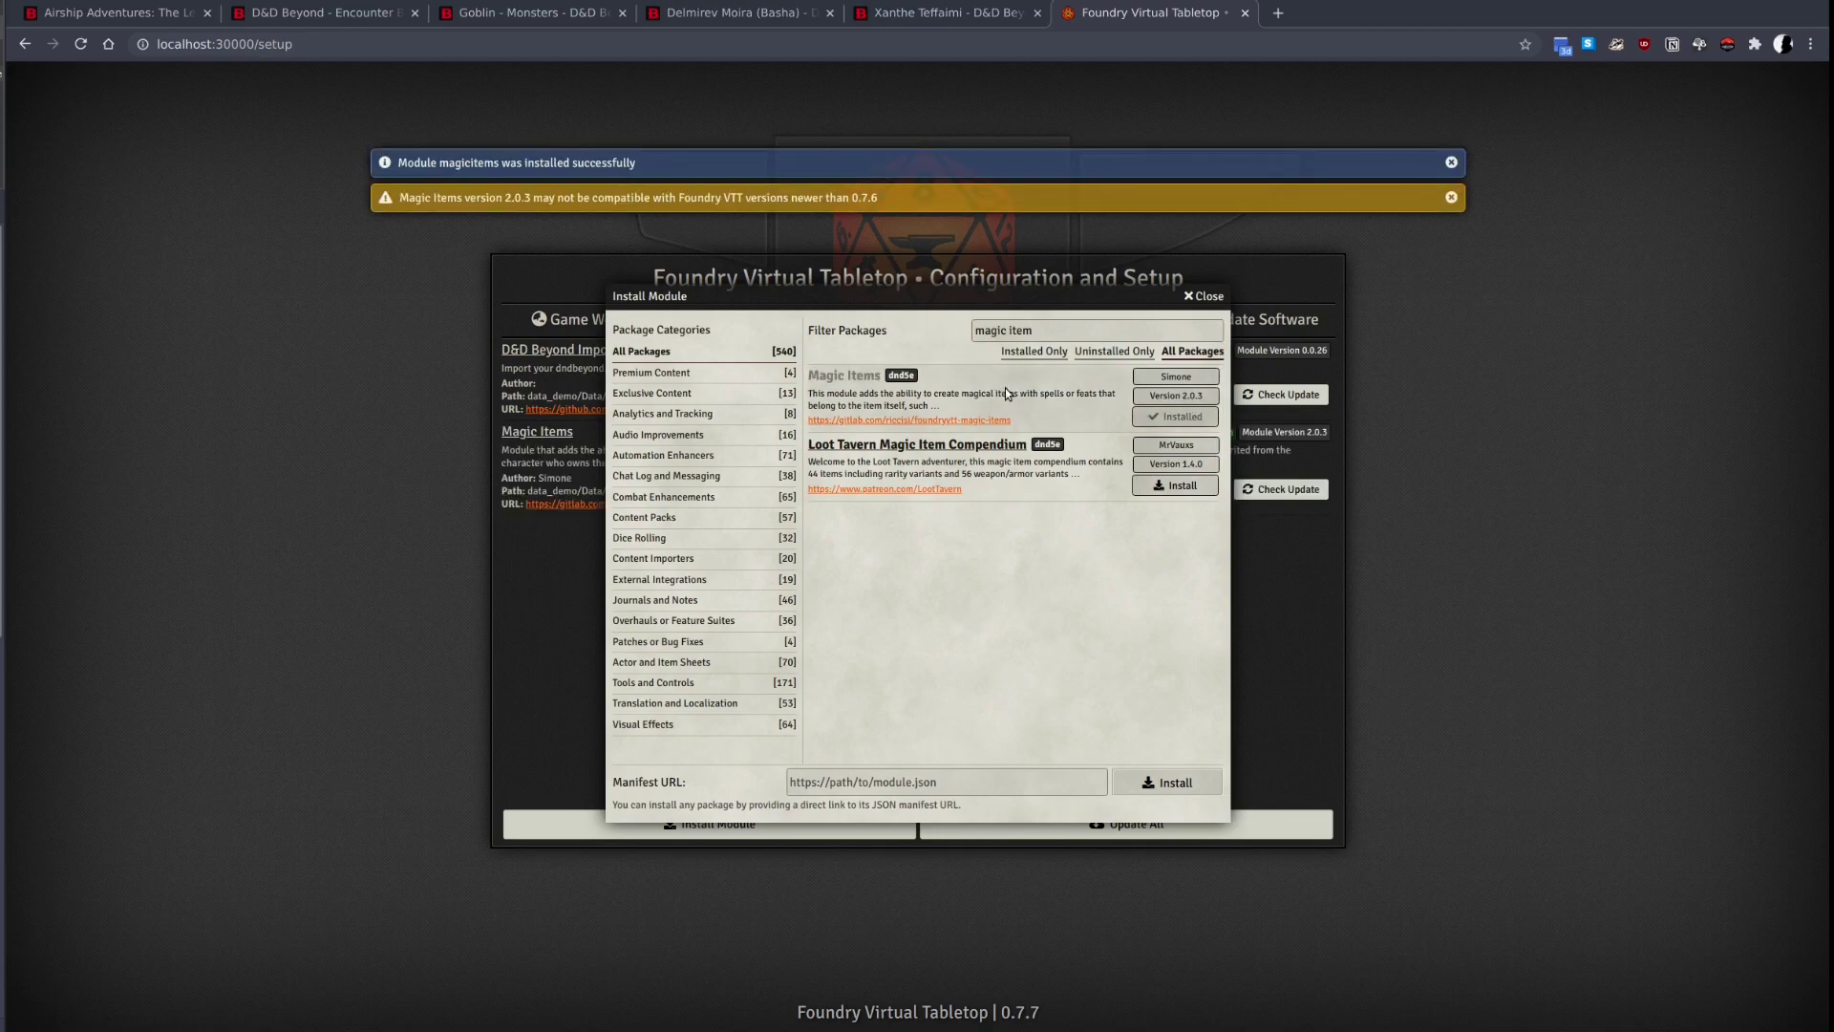
Search the module packages for "skill", install Skill Customization for D&D5e and close the module installer.
{"action": "double_click", "coordinate": [1054, 326]}
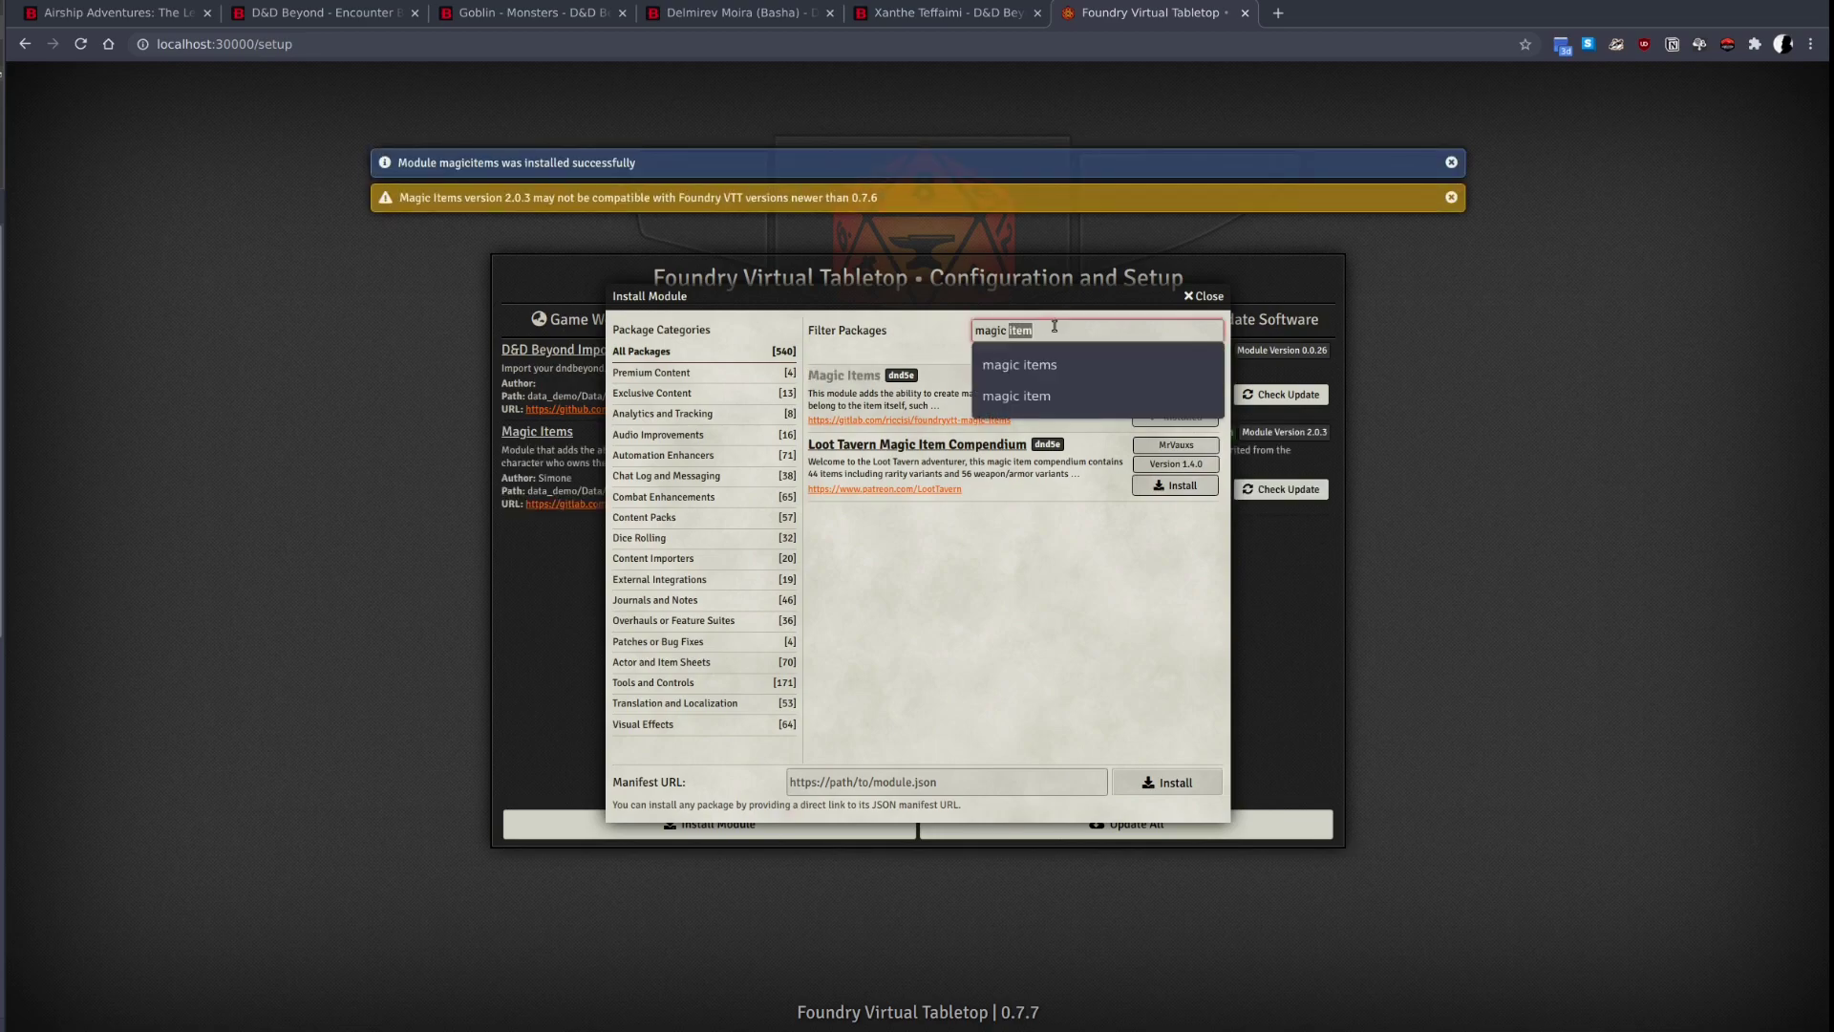
{"action": "key", "text": "BackSpace"}
{"action": "key", "text": "BackSpace"}
{"action": "key", "text": "BackSpace"}
{"action": "key", "text": "BackSpace"}
{"action": "key", "text": "BackSpace"}
{"action": "key", "text": "BackSpace"}
{"action": "key", "text": "BackSpace"}
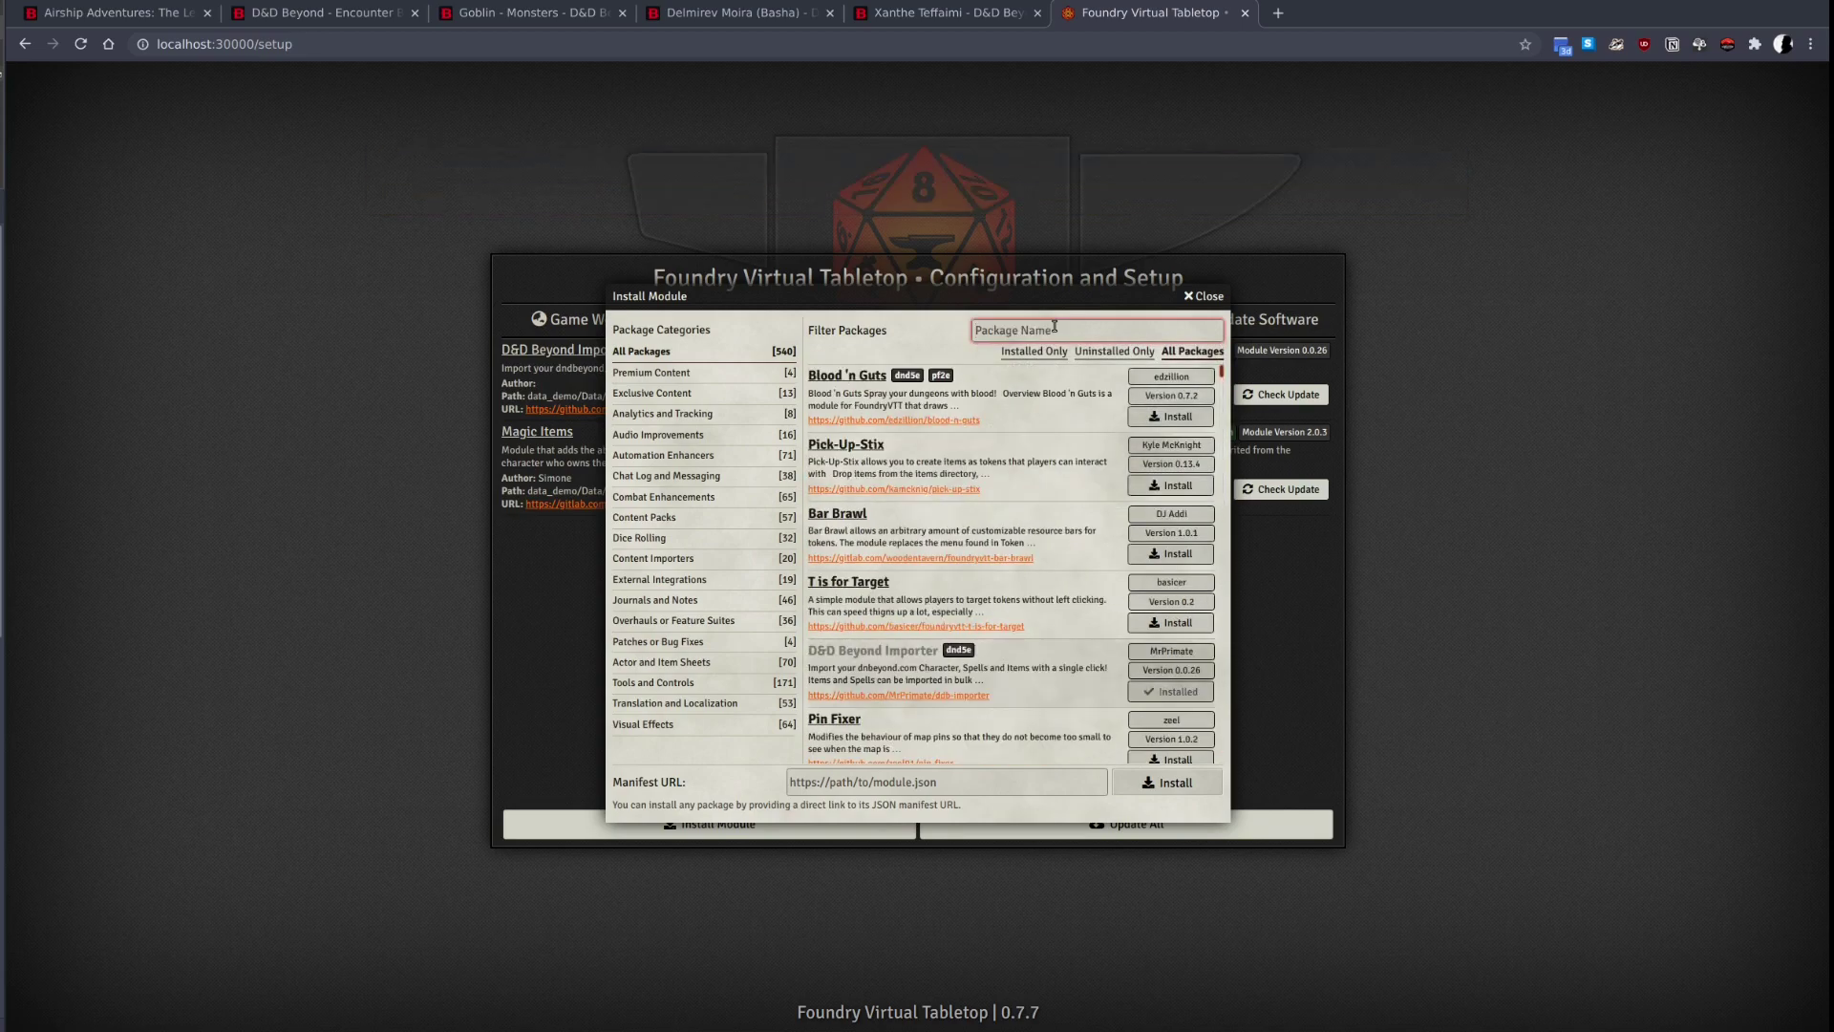
{"action": "type", "text": "skill"}
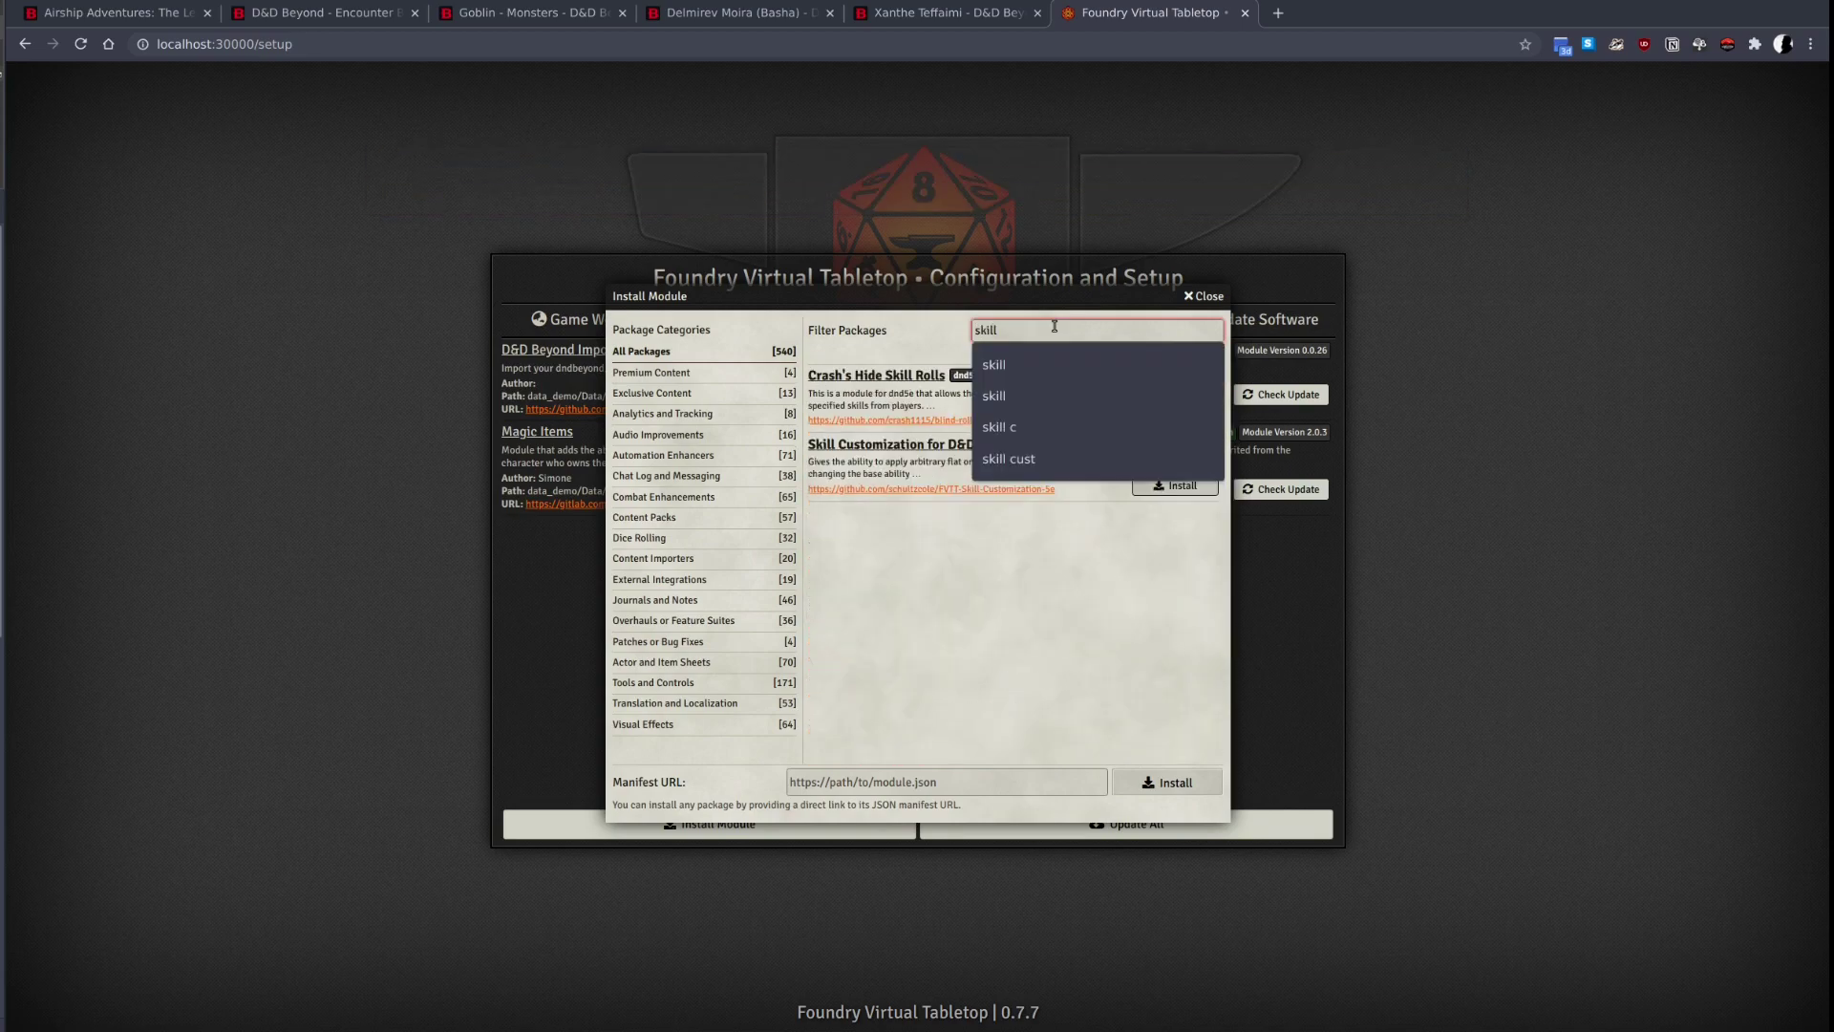
{"action": "left_click", "coordinate": [1046, 561]}
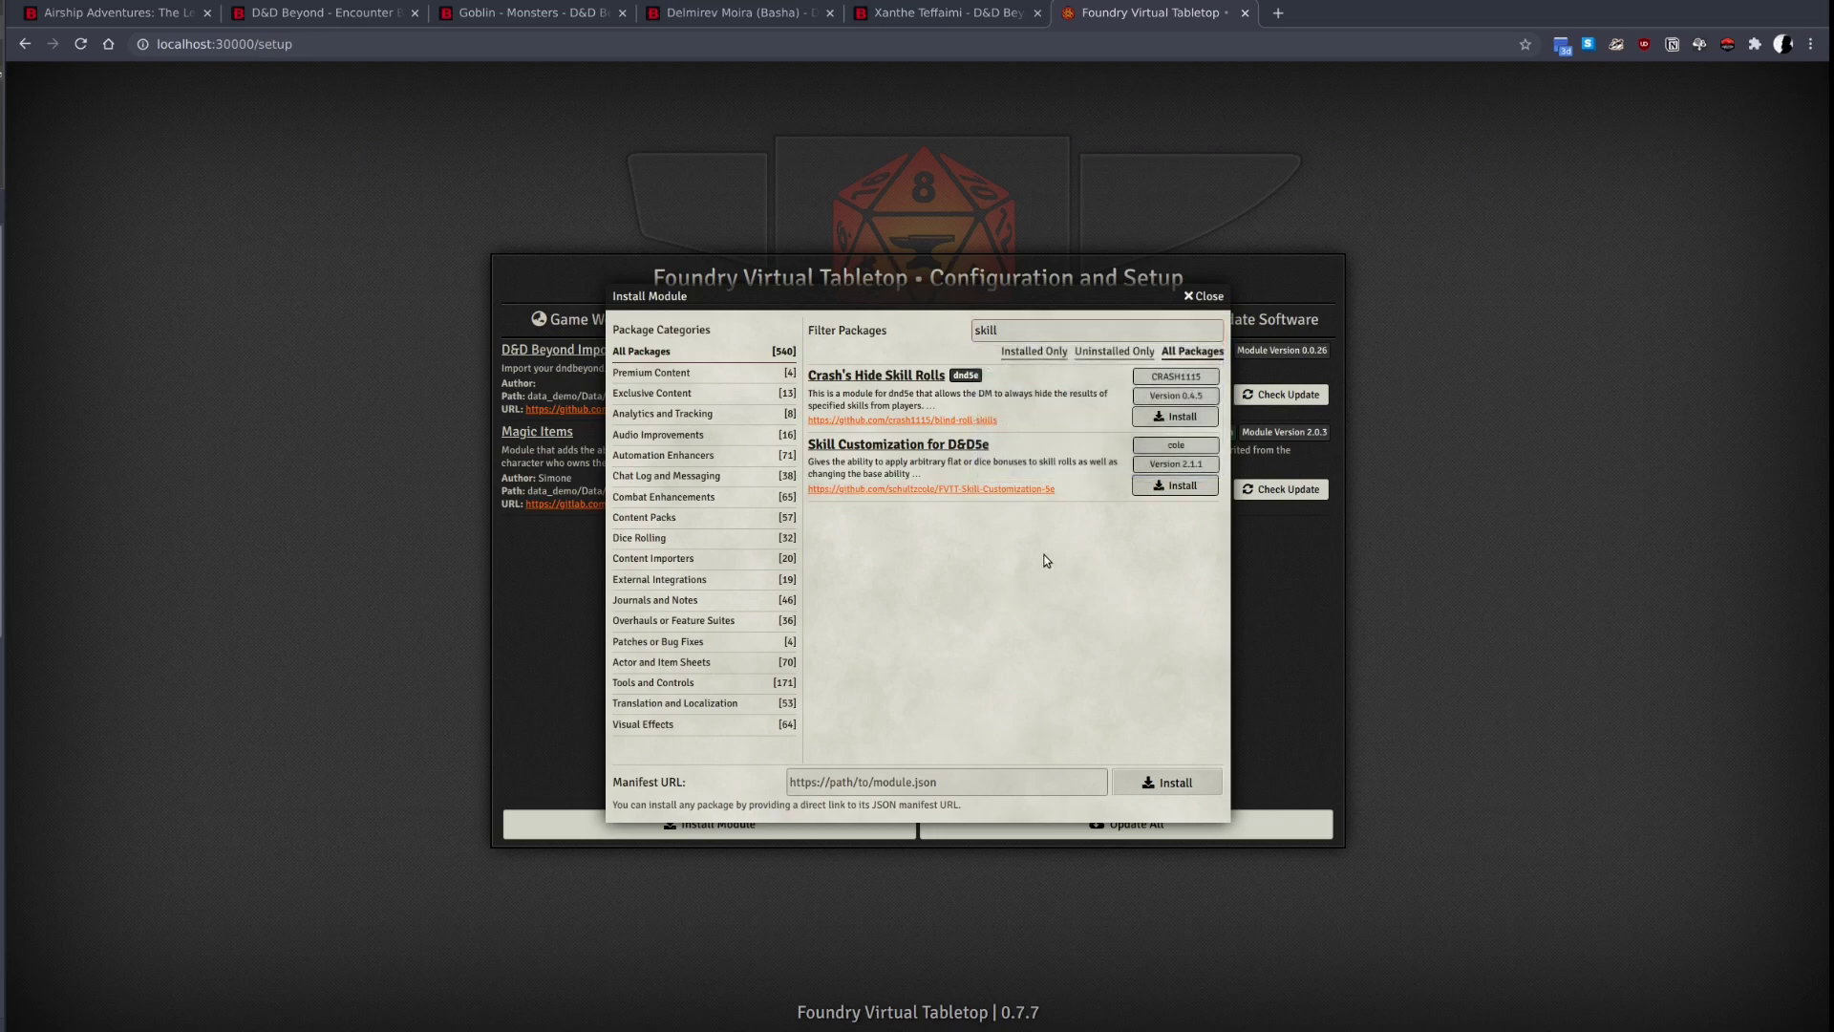
{"action": "left_click", "coordinate": [1178, 489]}
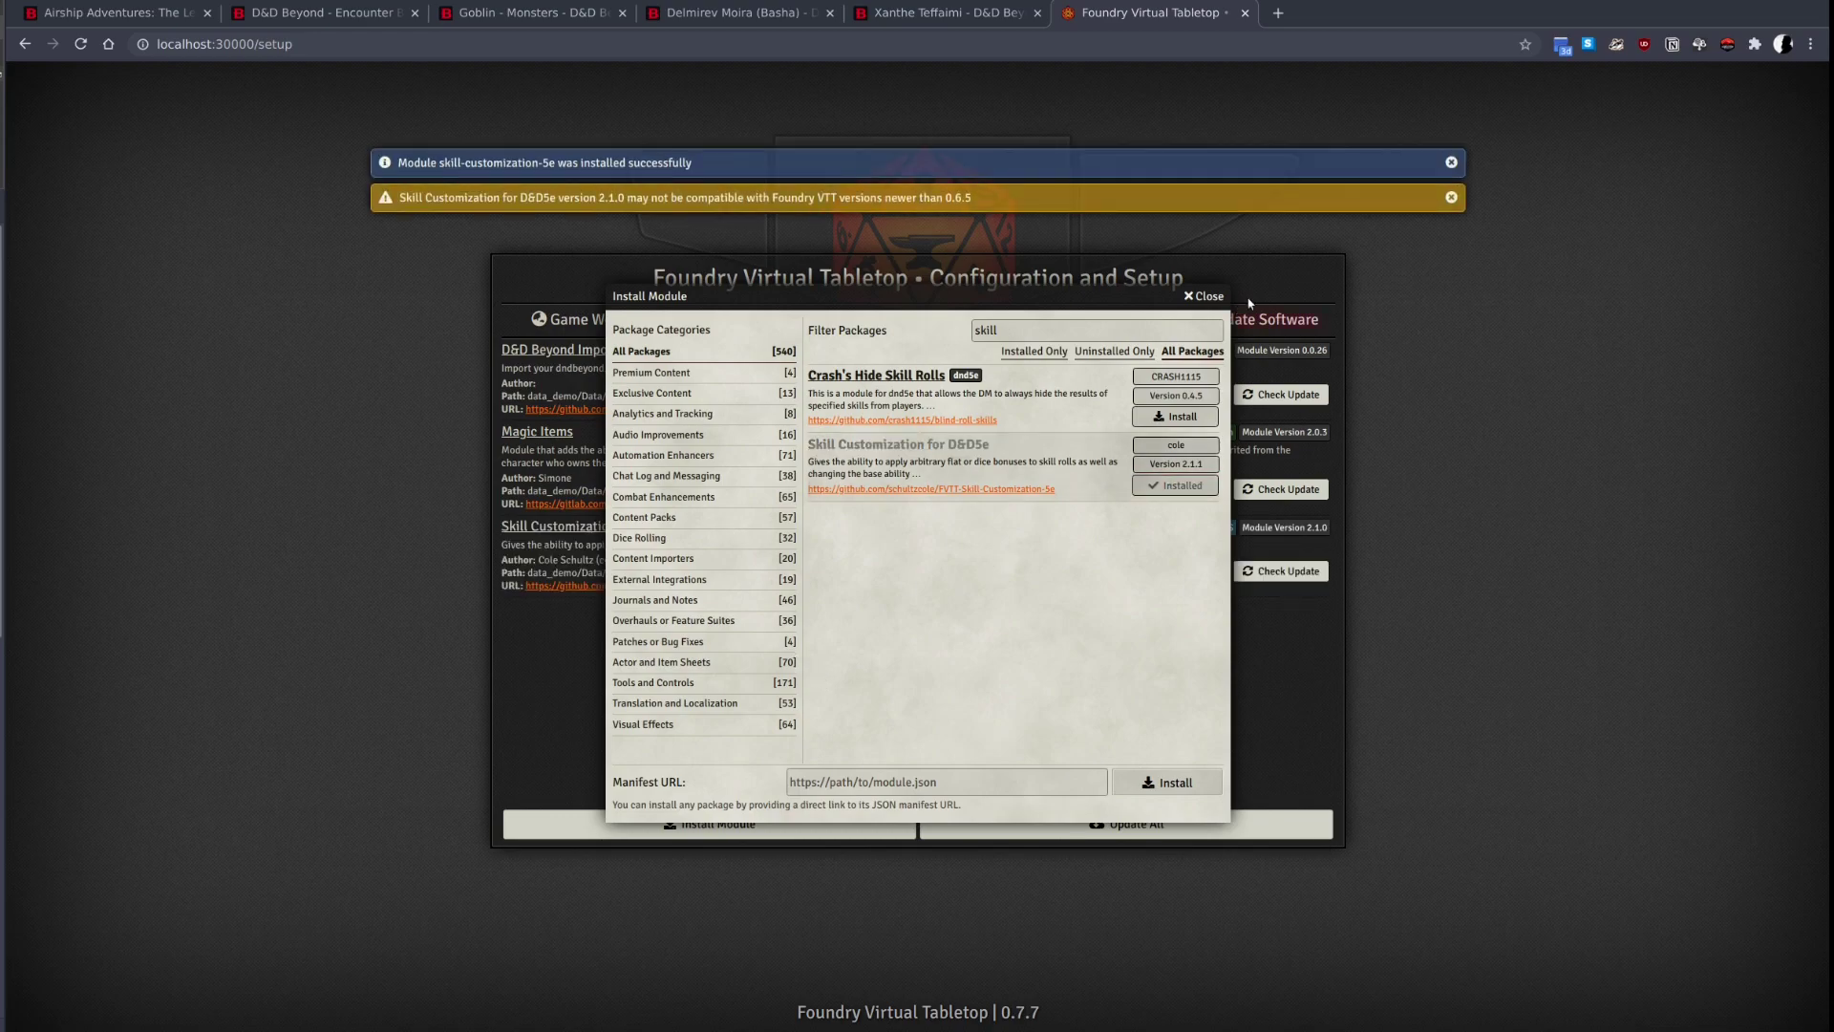
{"action": "left_click", "coordinate": [1208, 297]}
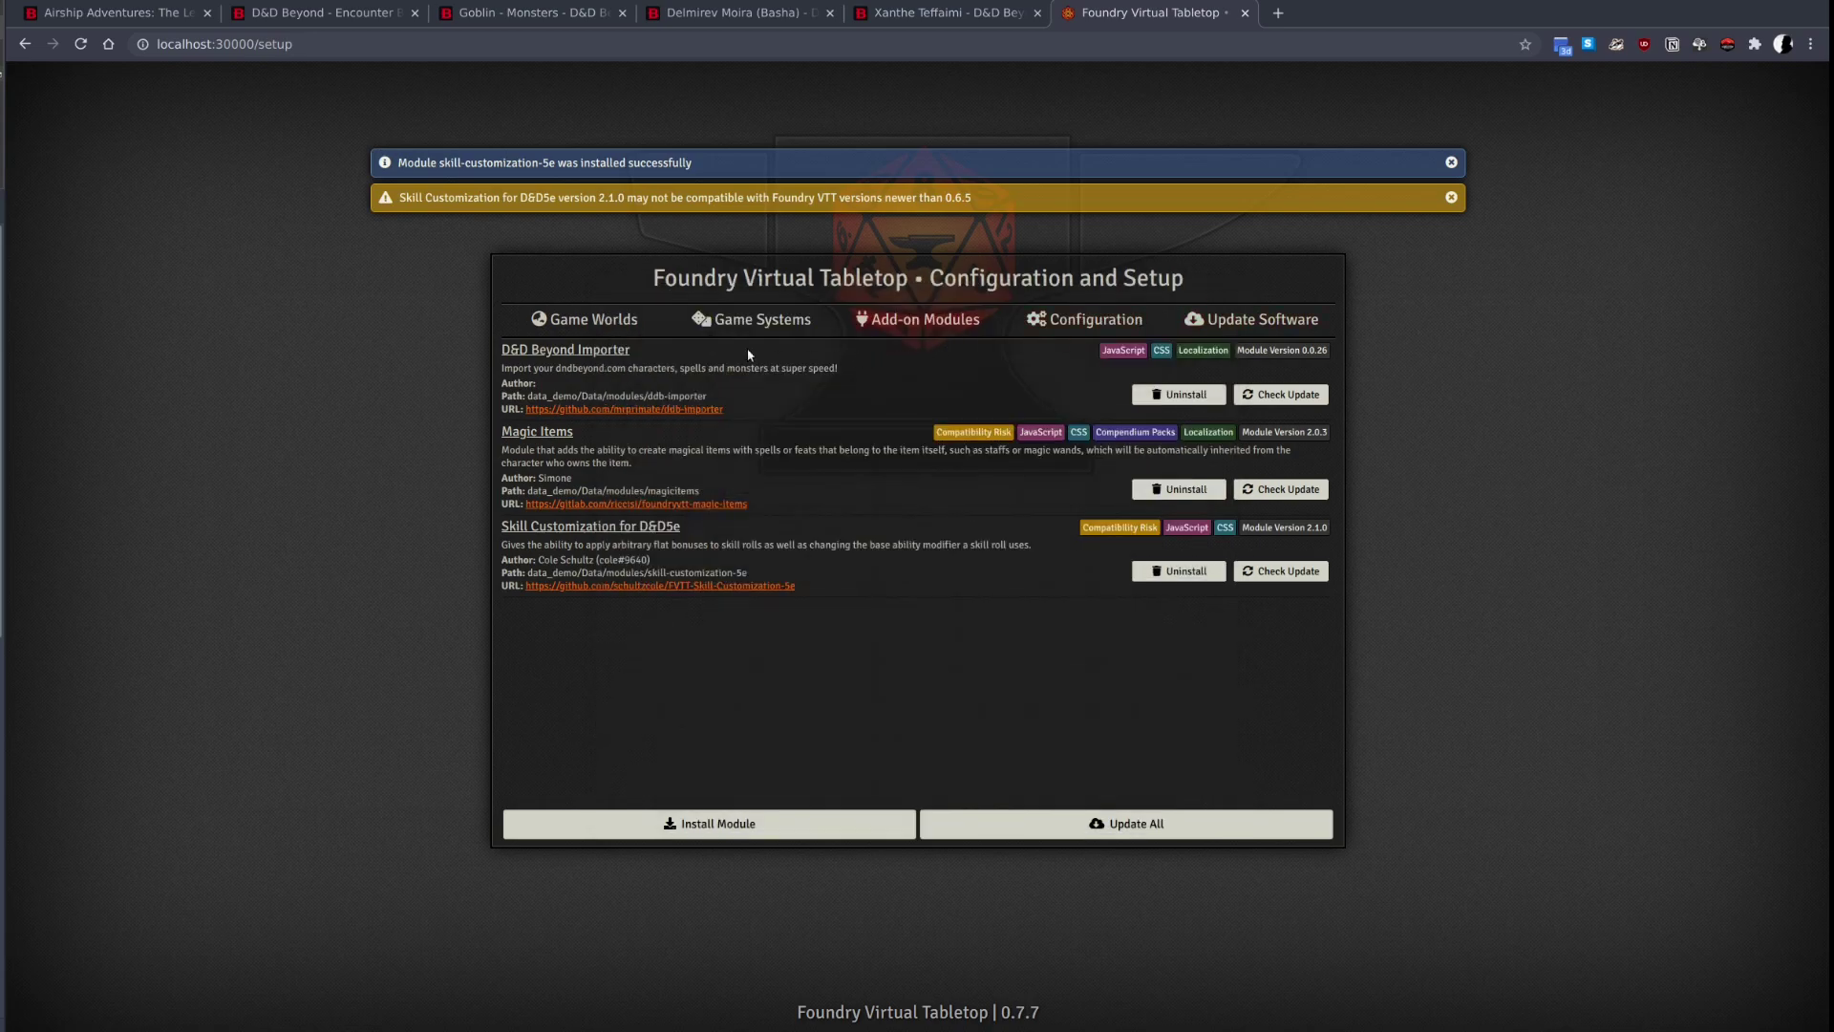
Launch the Airship Adventures world and join its game session as Gamemaster.
{"action": "left_click", "coordinate": [636, 329]}
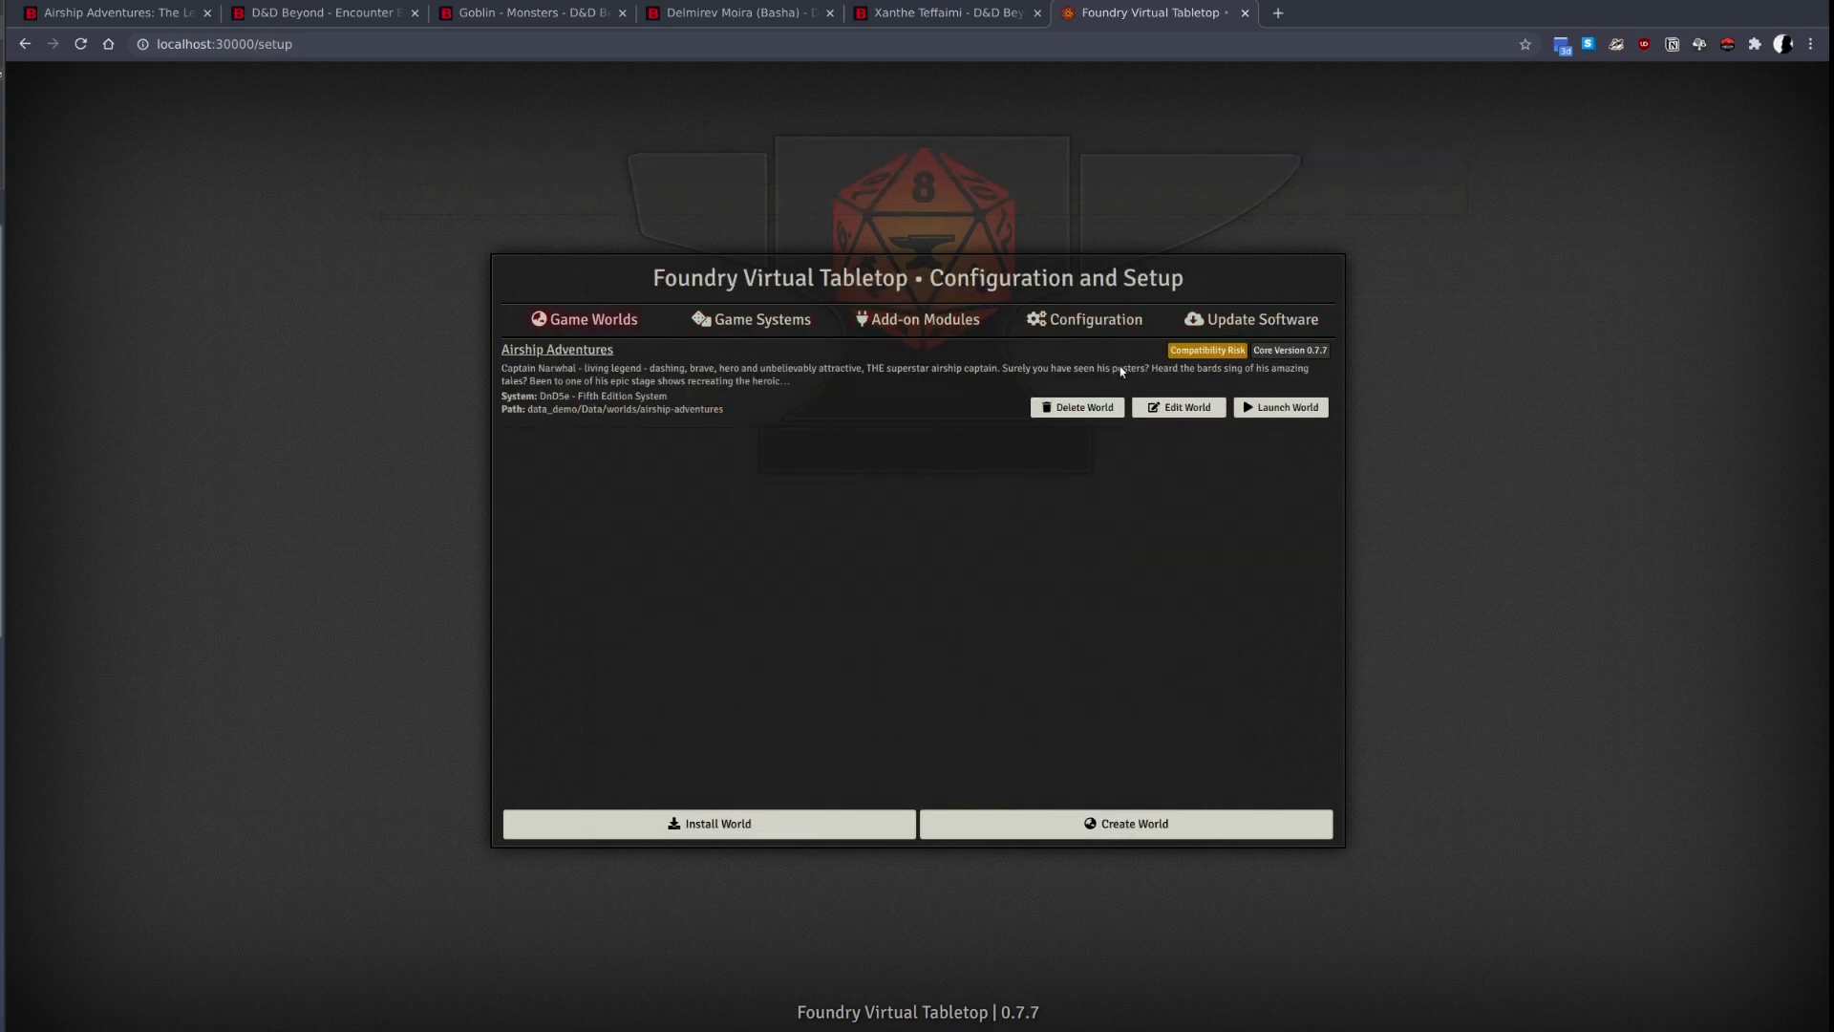
{"action": "left_click", "coordinate": [1272, 415]}
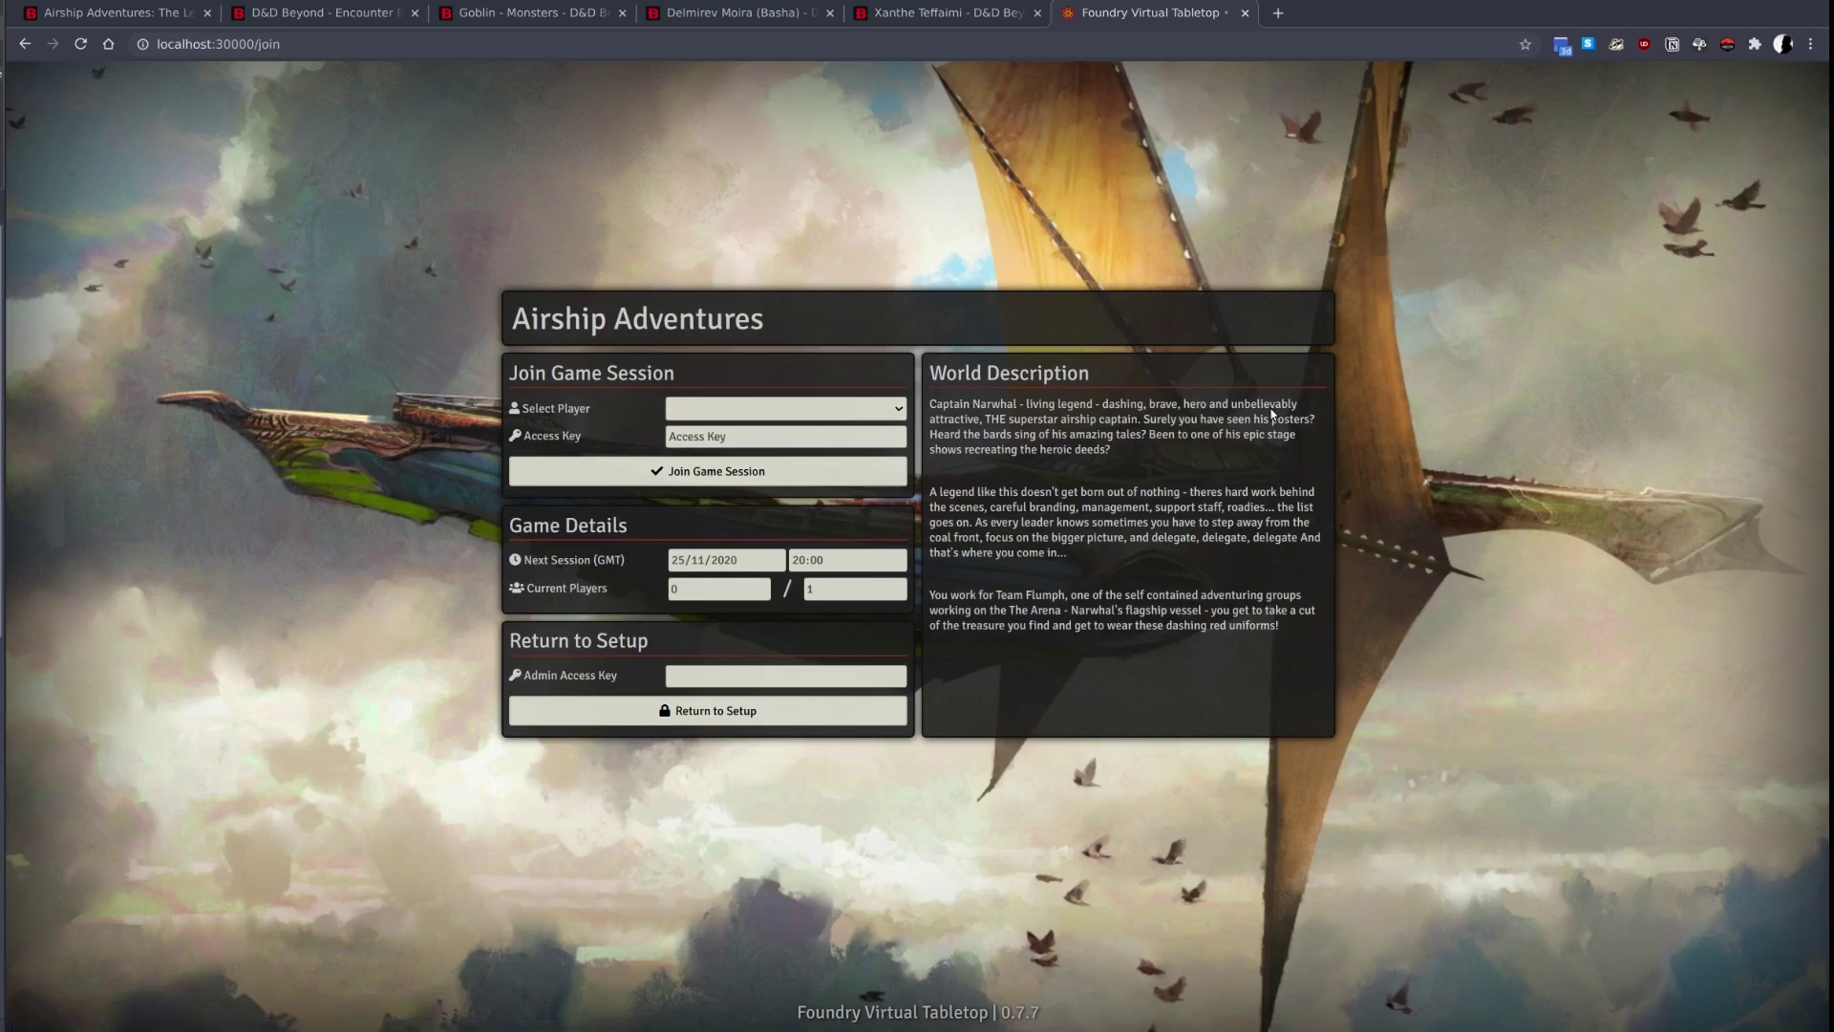
{"action": "left_click", "coordinate": [859, 408]}
{"action": "left_click", "coordinate": [841, 424]}
{"action": "left_click", "coordinate": [854, 466]}
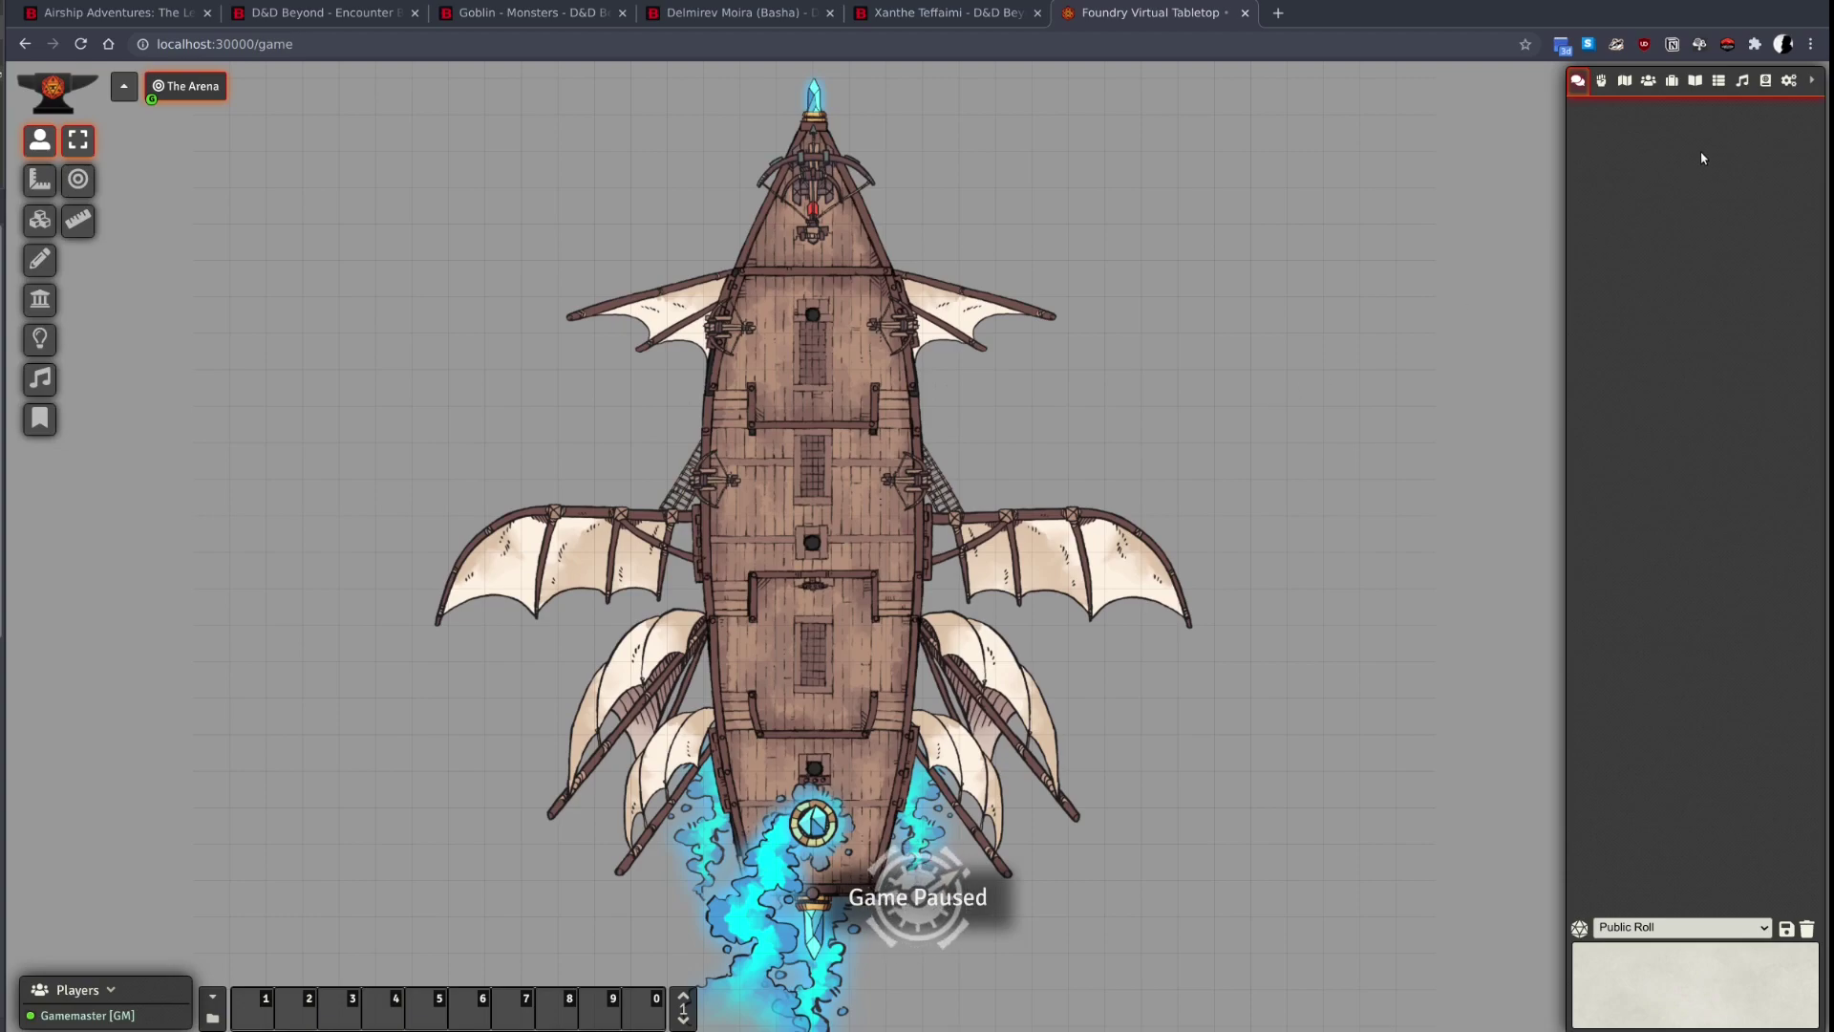
Activate the D&D Beyond Importer, Magic Items and Skill Customization for D&D5e modules in this world and save the module settings.
{"action": "left_click", "coordinate": [1789, 82]}
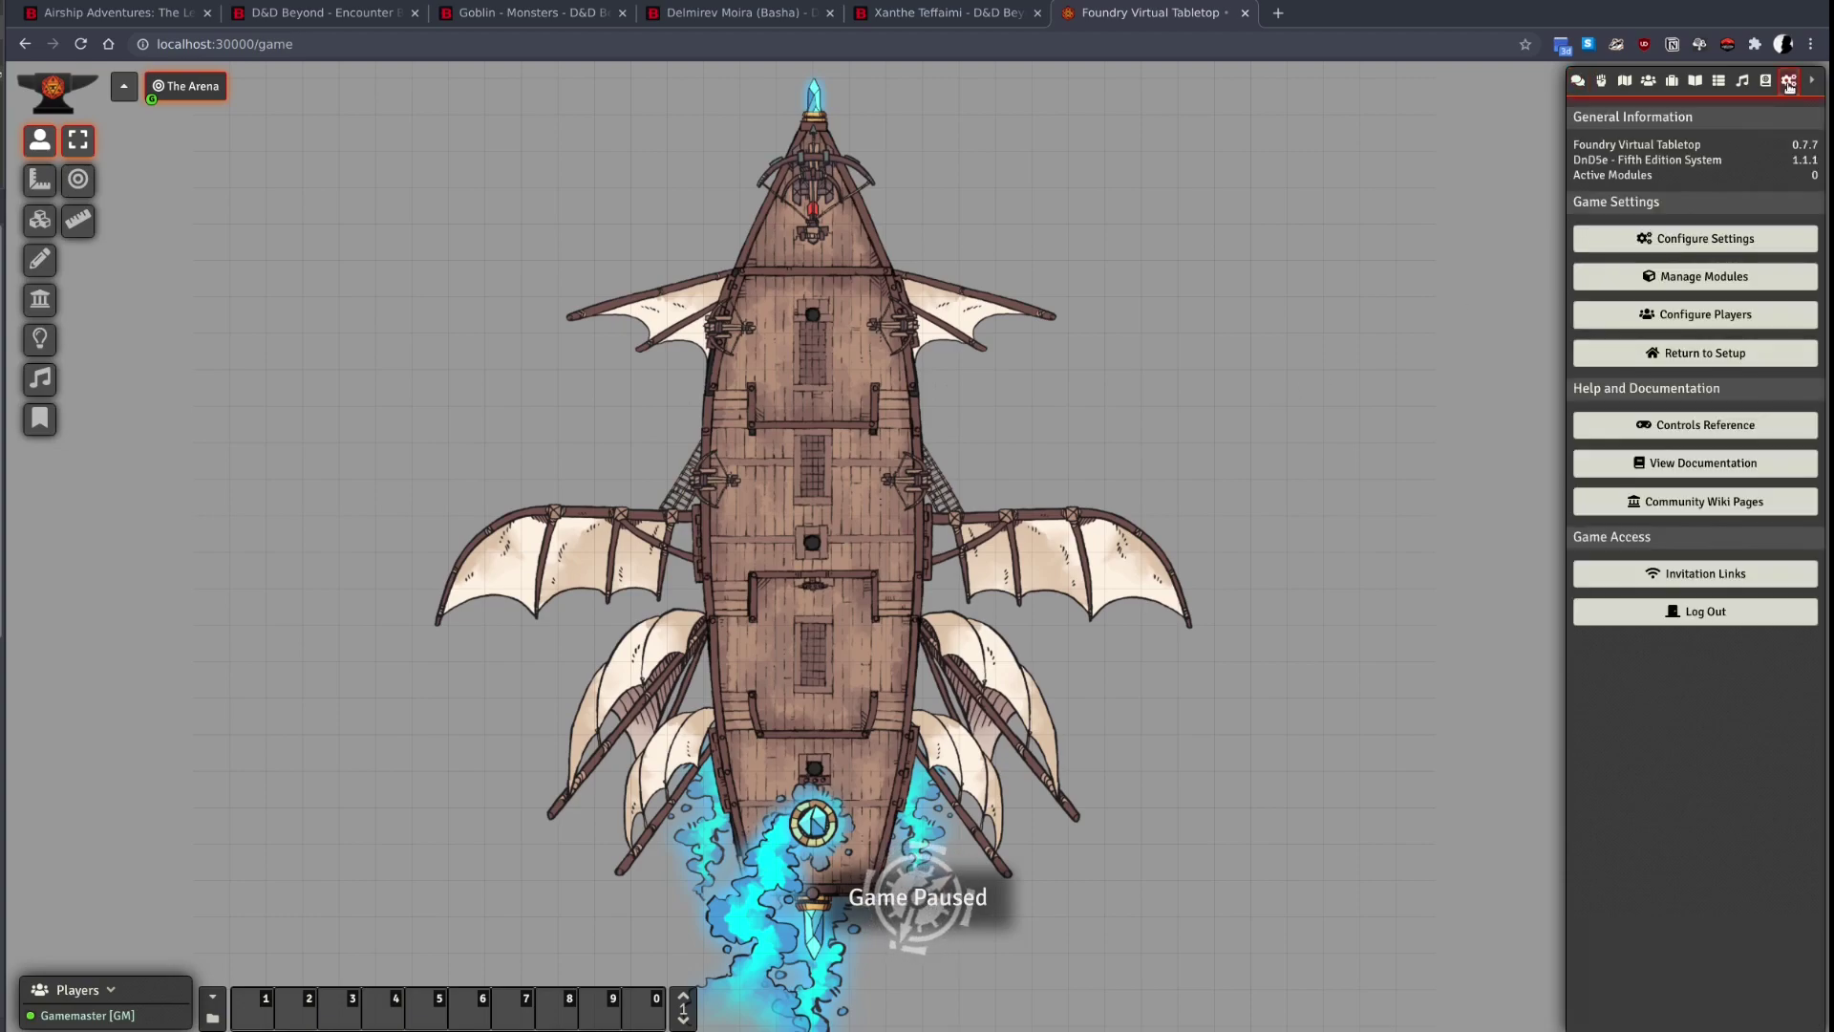
{"action": "left_click", "coordinate": [1687, 276]}
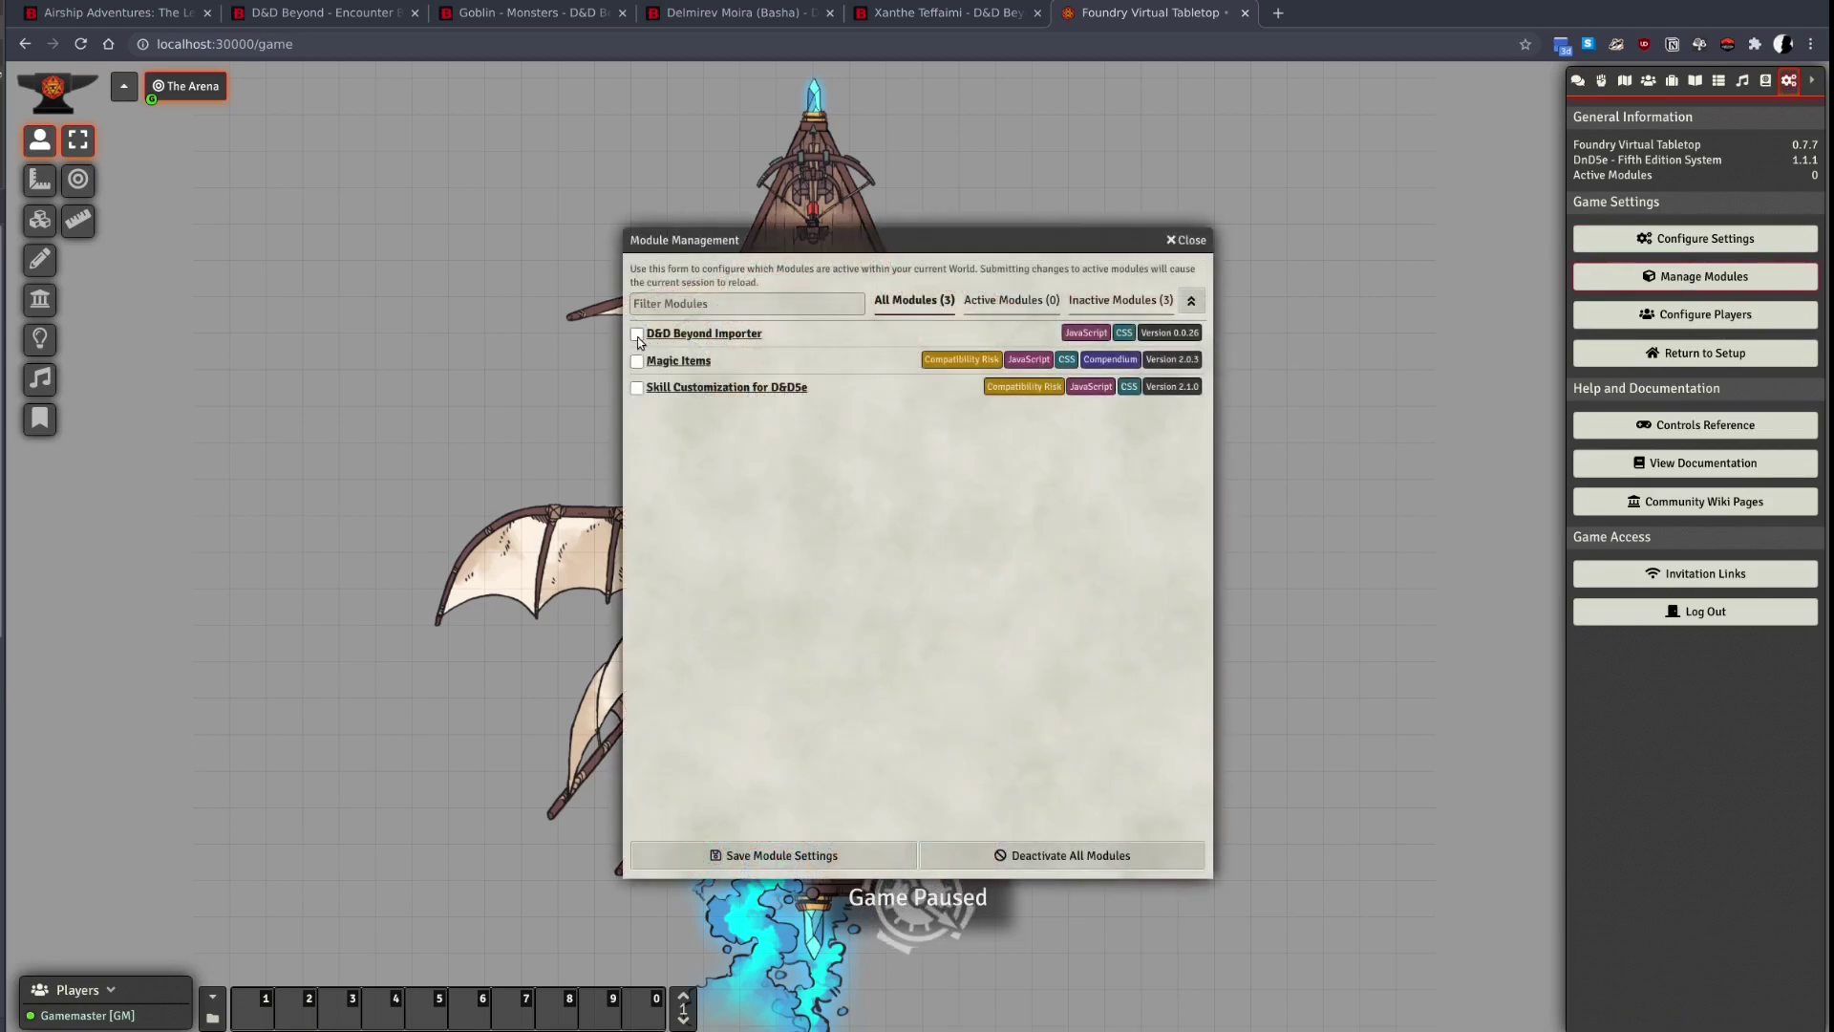
{"action": "left_click", "coordinate": [637, 334]}
{"action": "left_click", "coordinate": [637, 362]}
{"action": "left_click", "coordinate": [636, 387]}
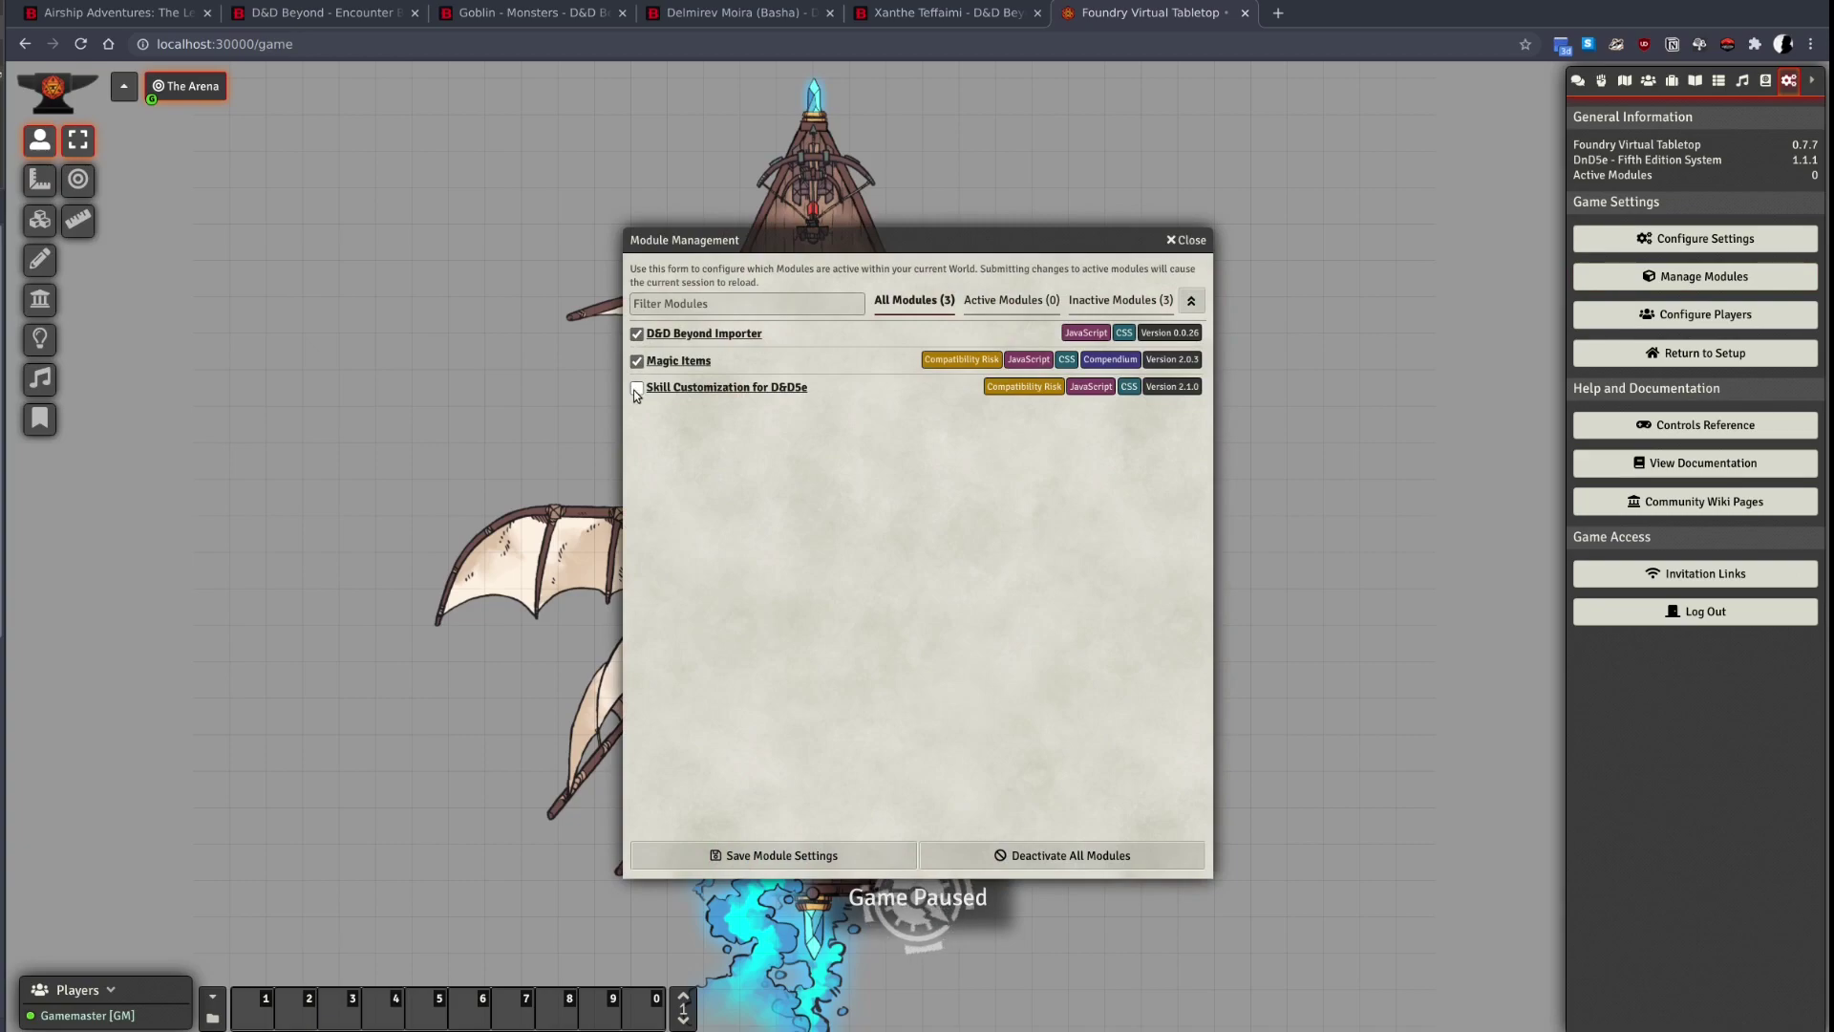
{"action": "left_click", "coordinate": [669, 855]}
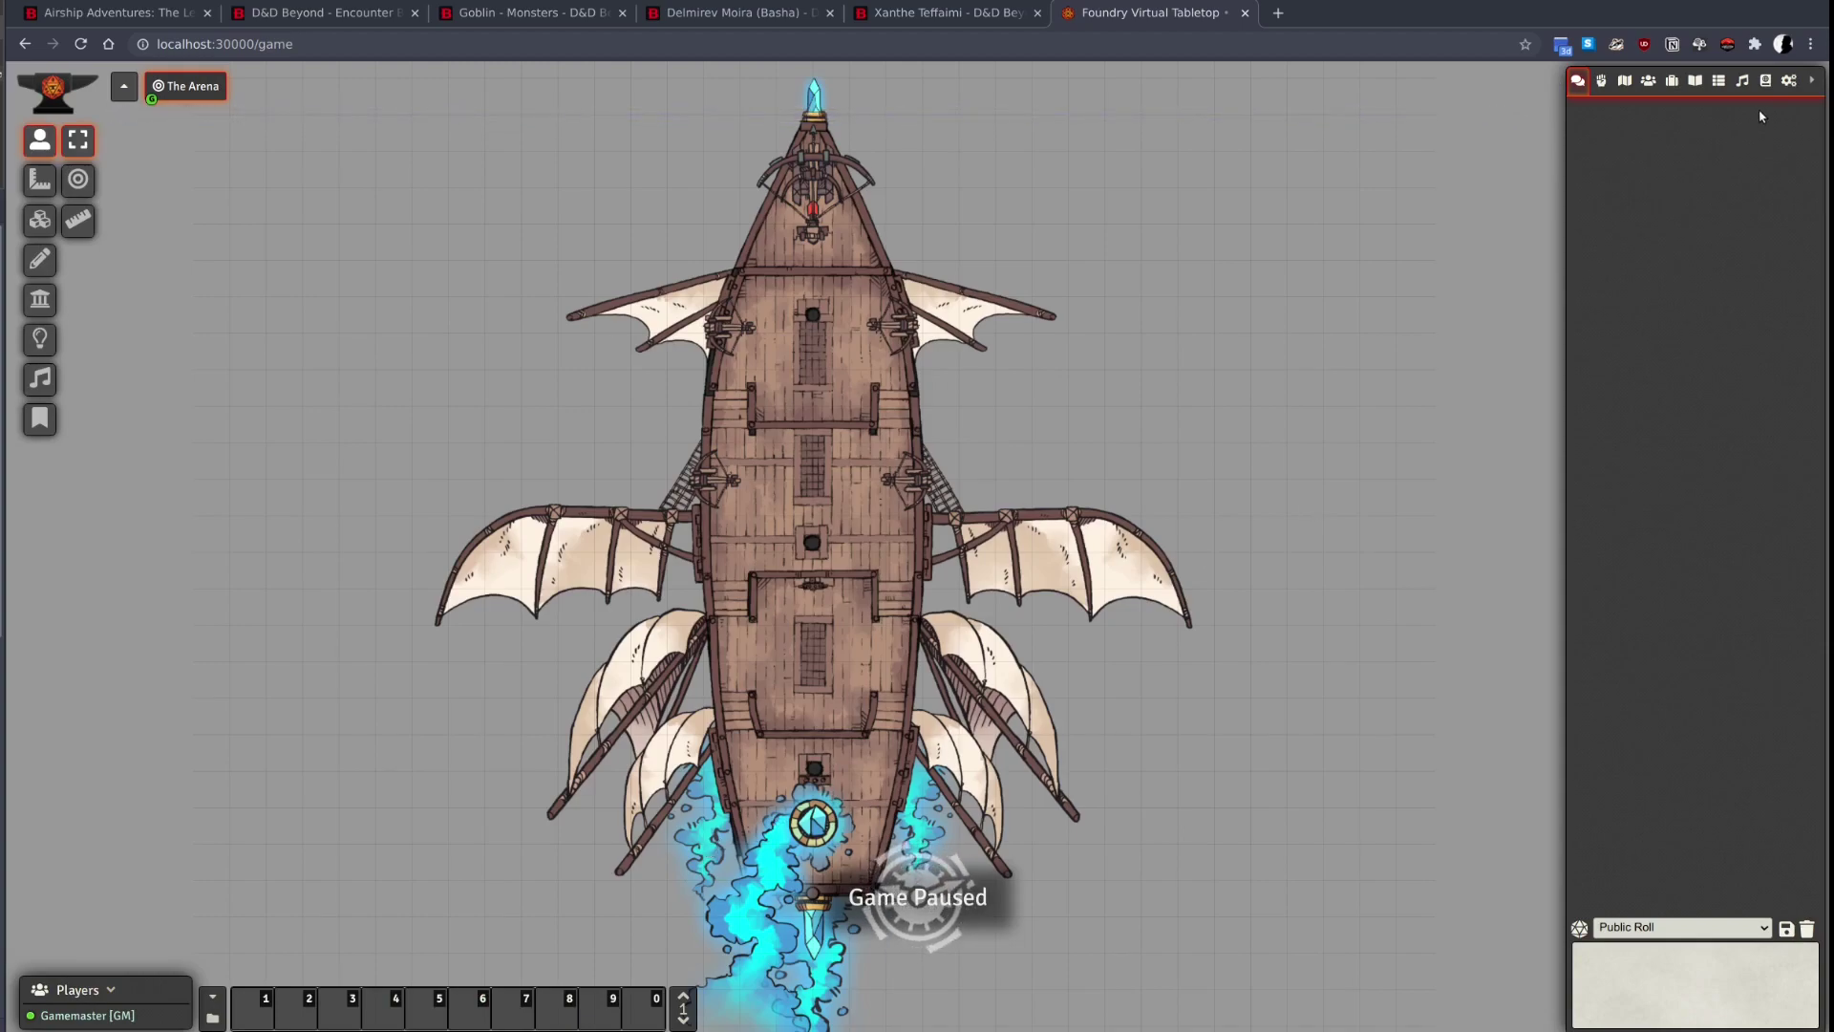
Set the D&D Beyond Importer's avatar upload directory to mrprimate/images in the user data and save the settings.
{"action": "left_click", "coordinate": [1794, 85]}
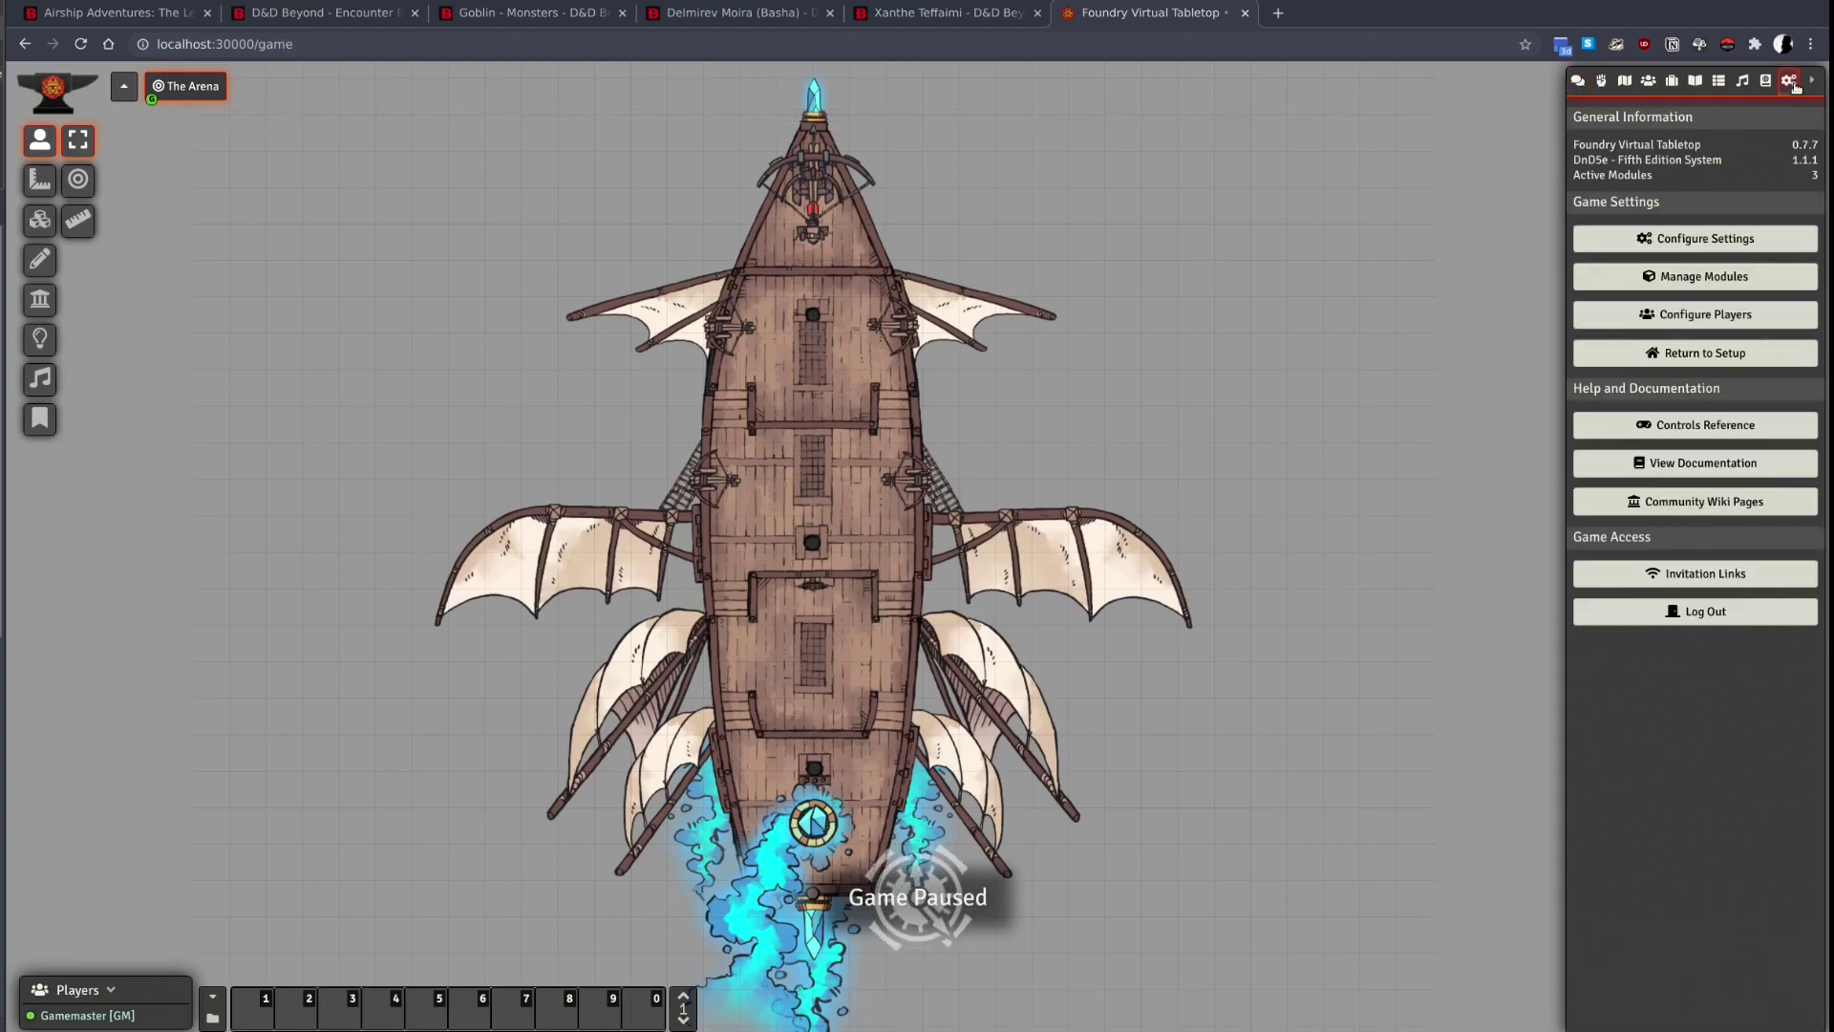
{"action": "left_click", "coordinate": [1730, 242]}
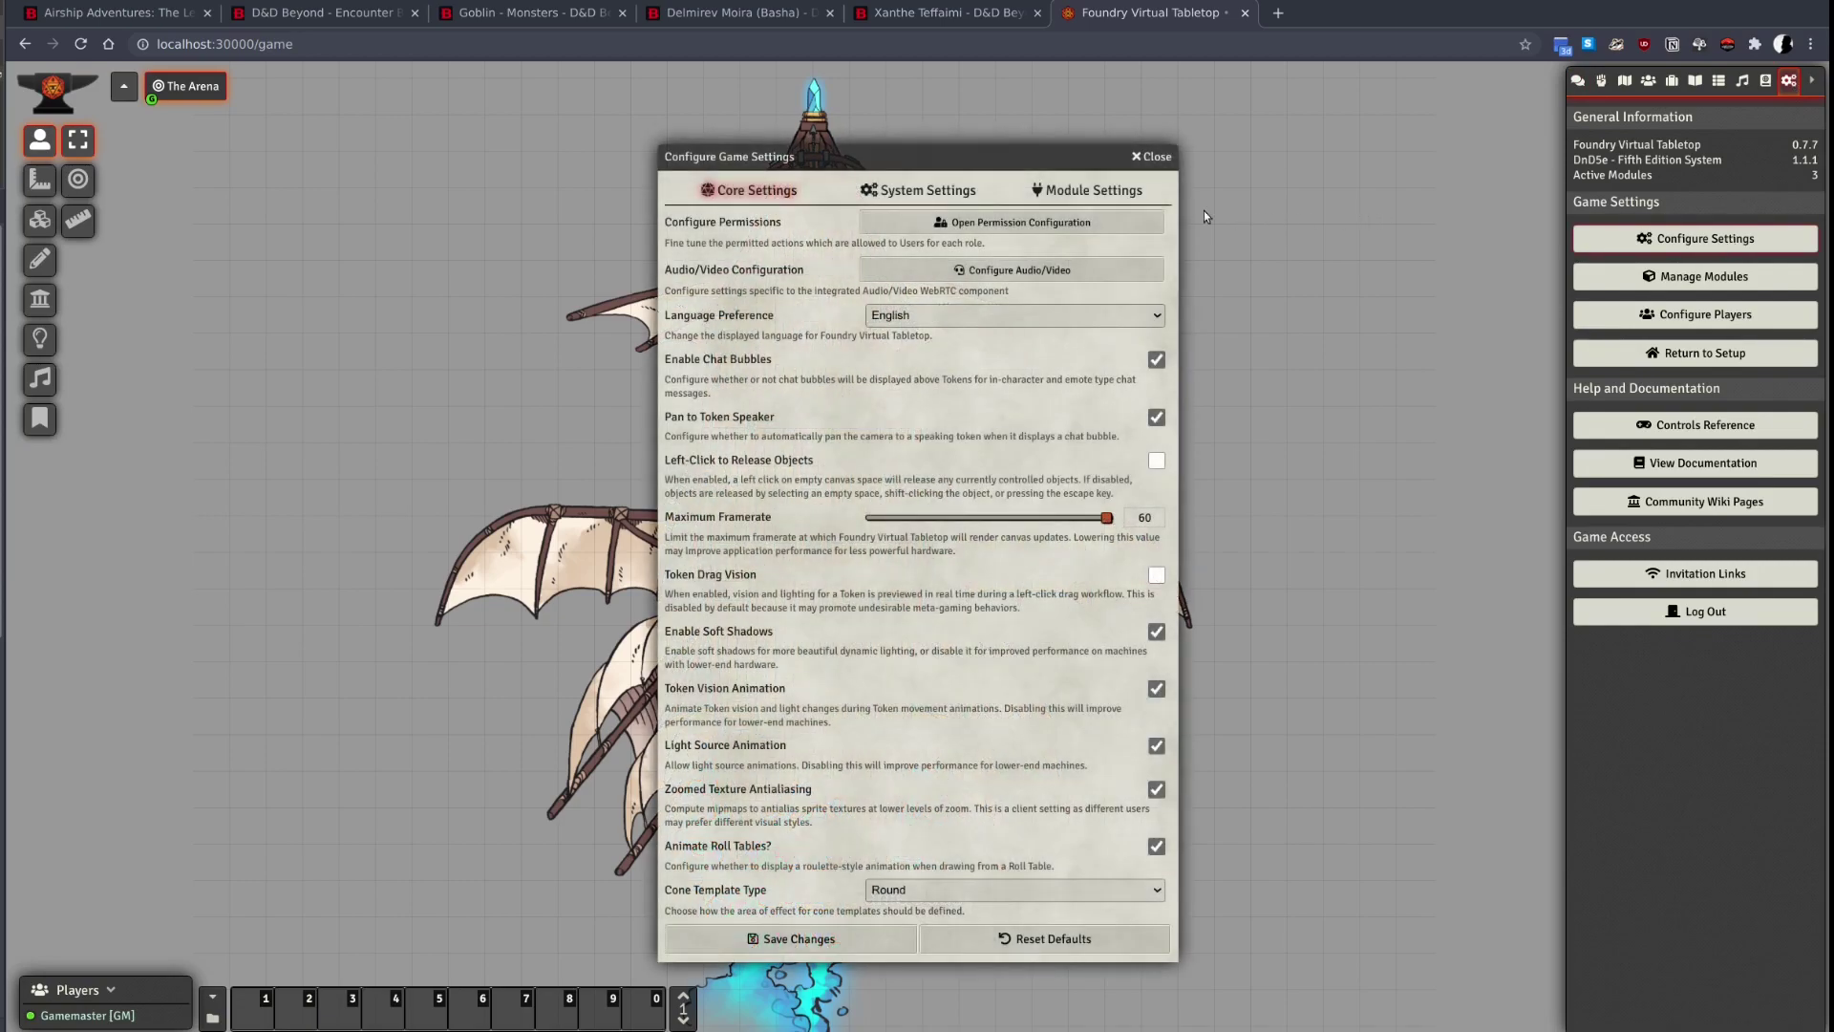
{"action": "left_click", "coordinate": [1092, 191]}
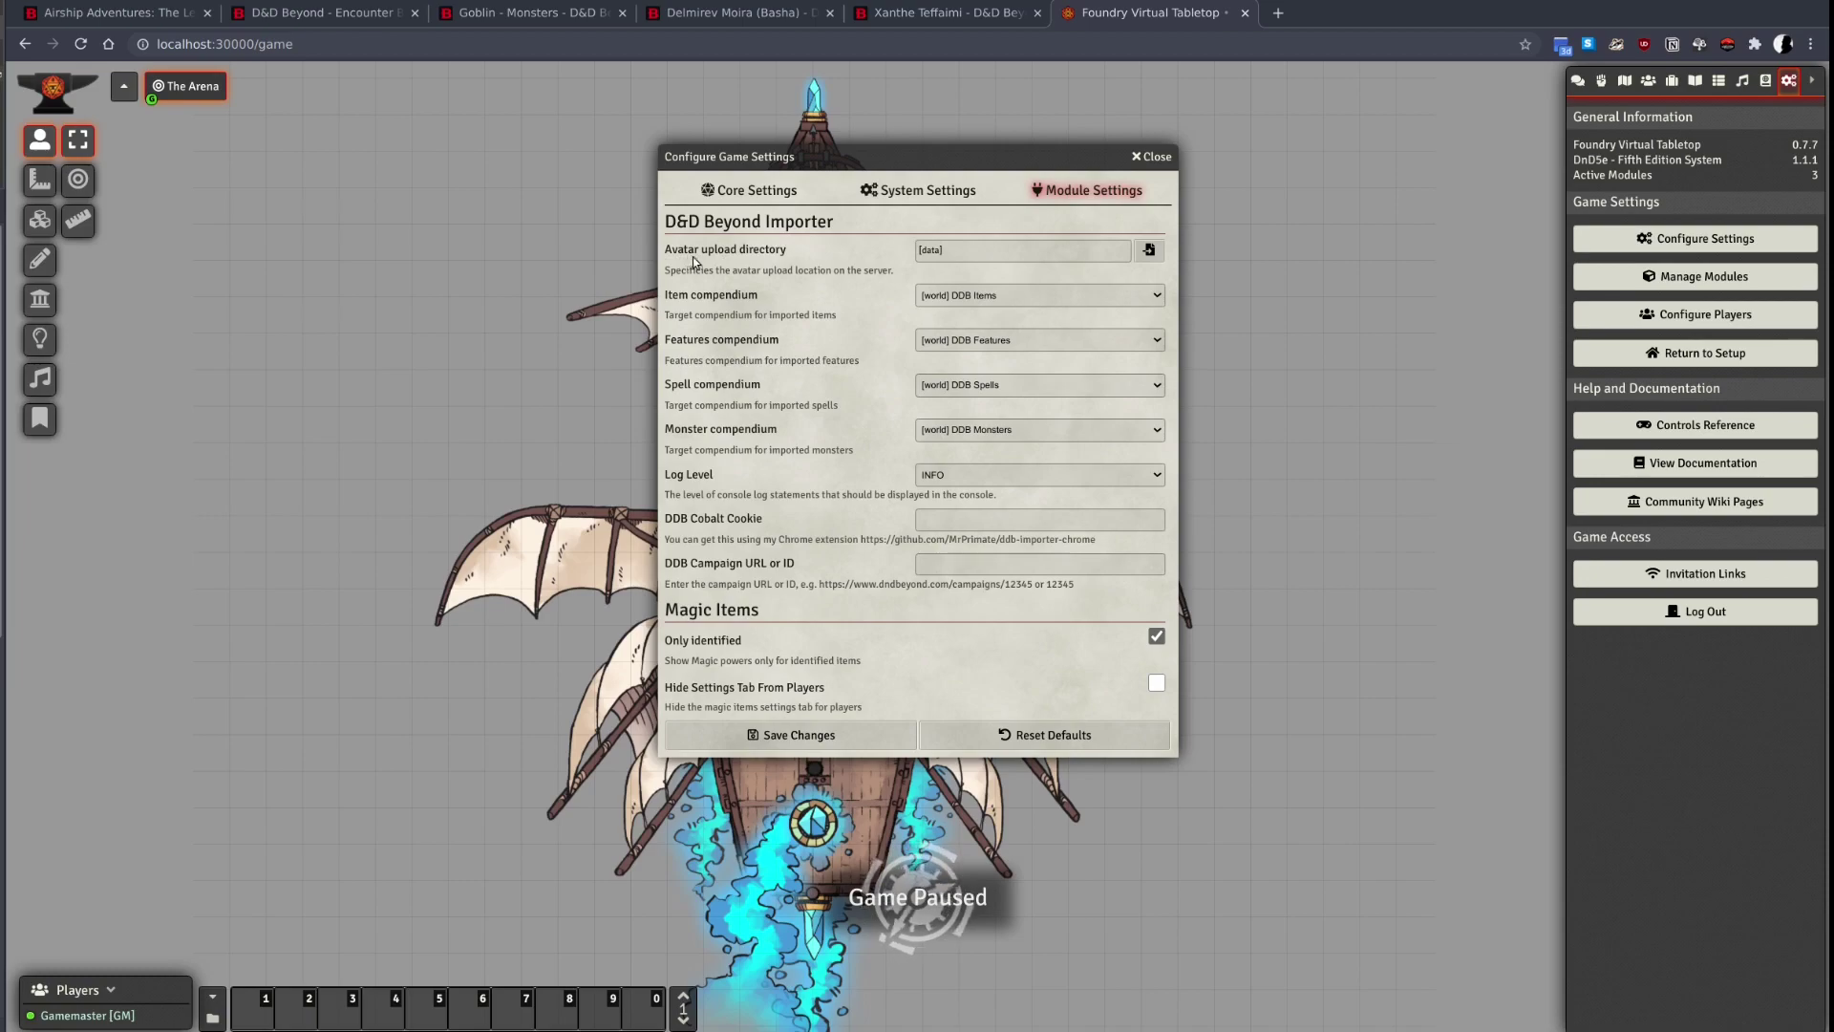
{"action": "left_click", "coordinate": [1149, 250]}
{"action": "left_click", "coordinate": [764, 589]}
{"action": "left_click", "coordinate": [750, 570]}
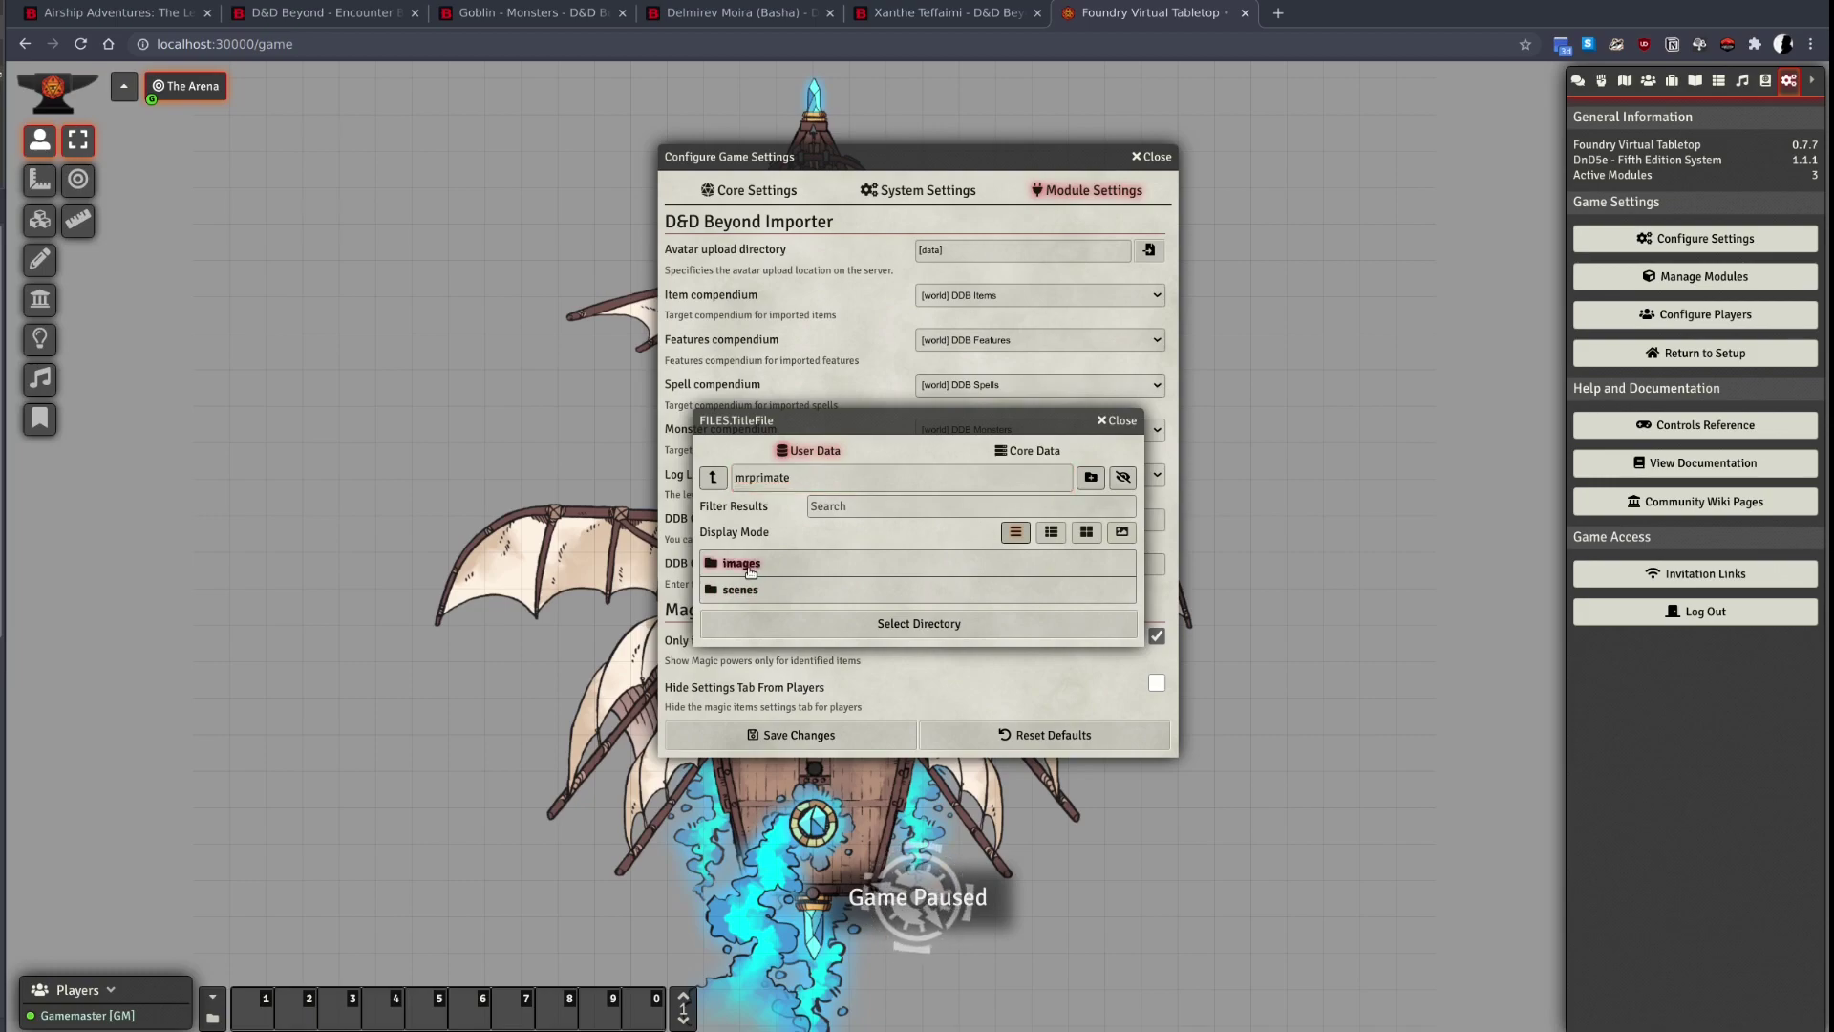
{"action": "left_click", "coordinate": [750, 570]}
{"action": "left_click", "coordinate": [756, 578]}
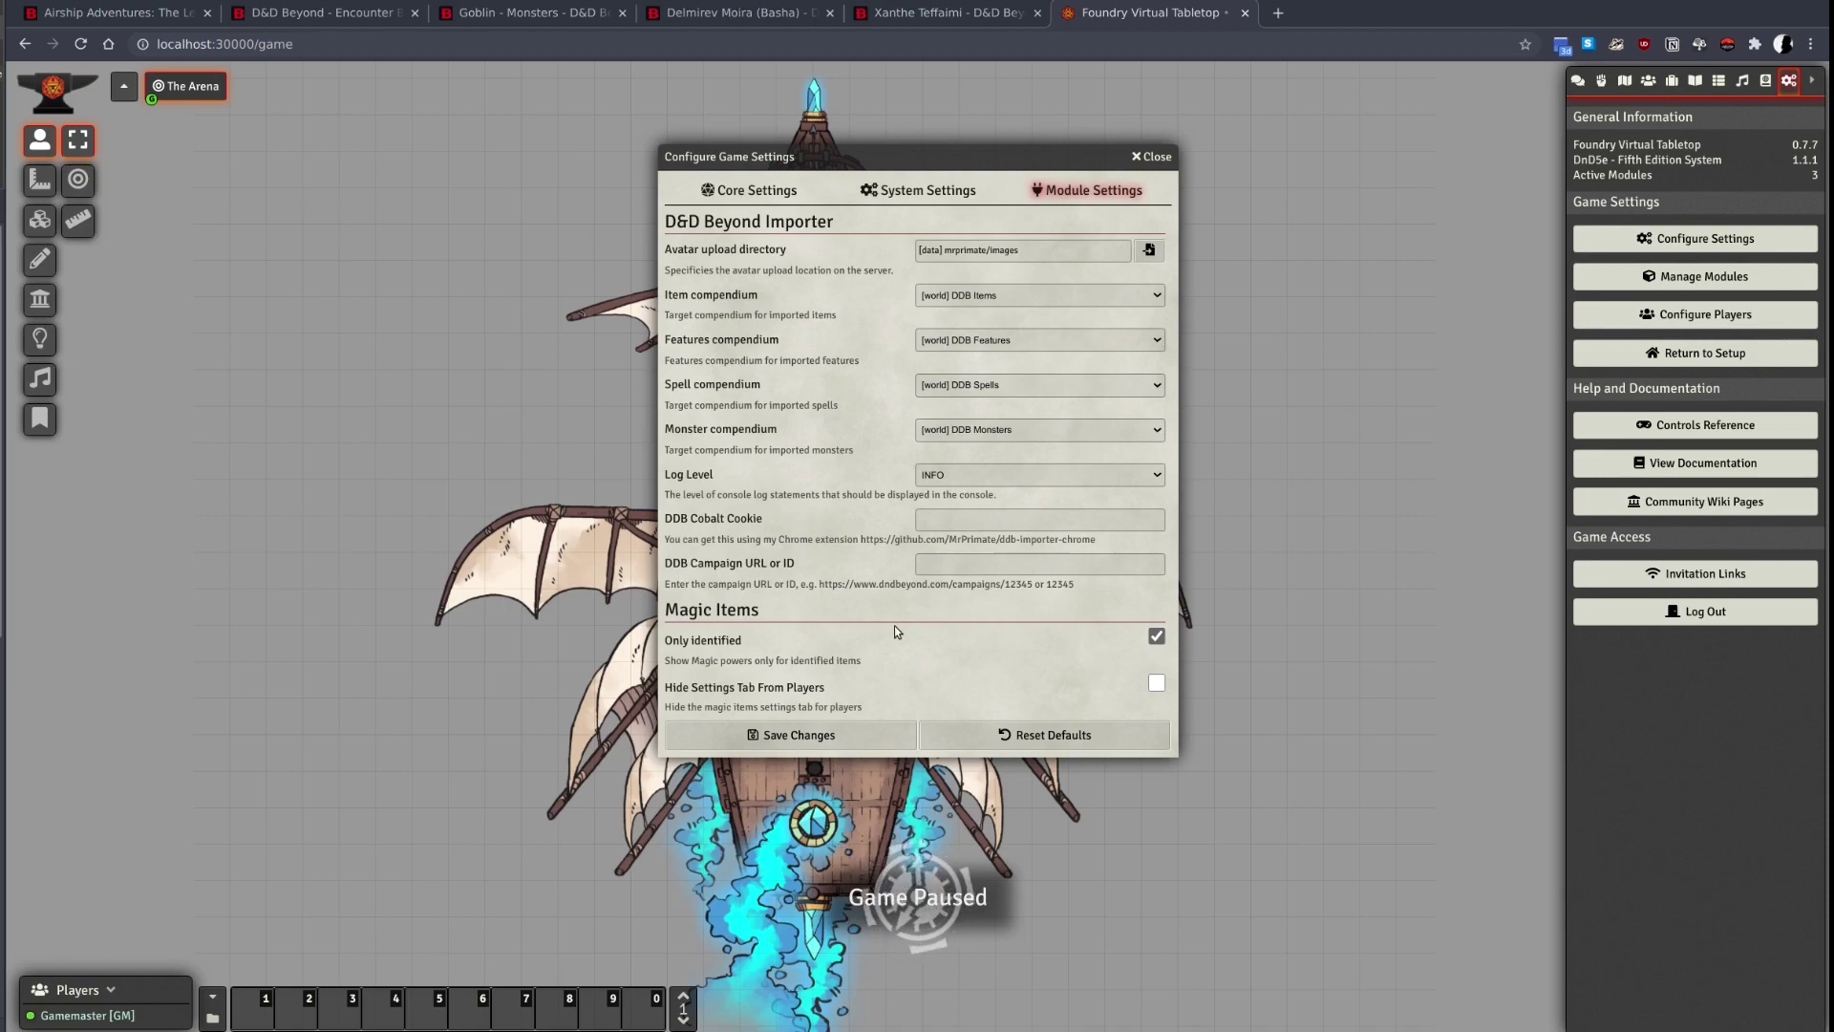
{"action": "left_click", "coordinate": [856, 726]}
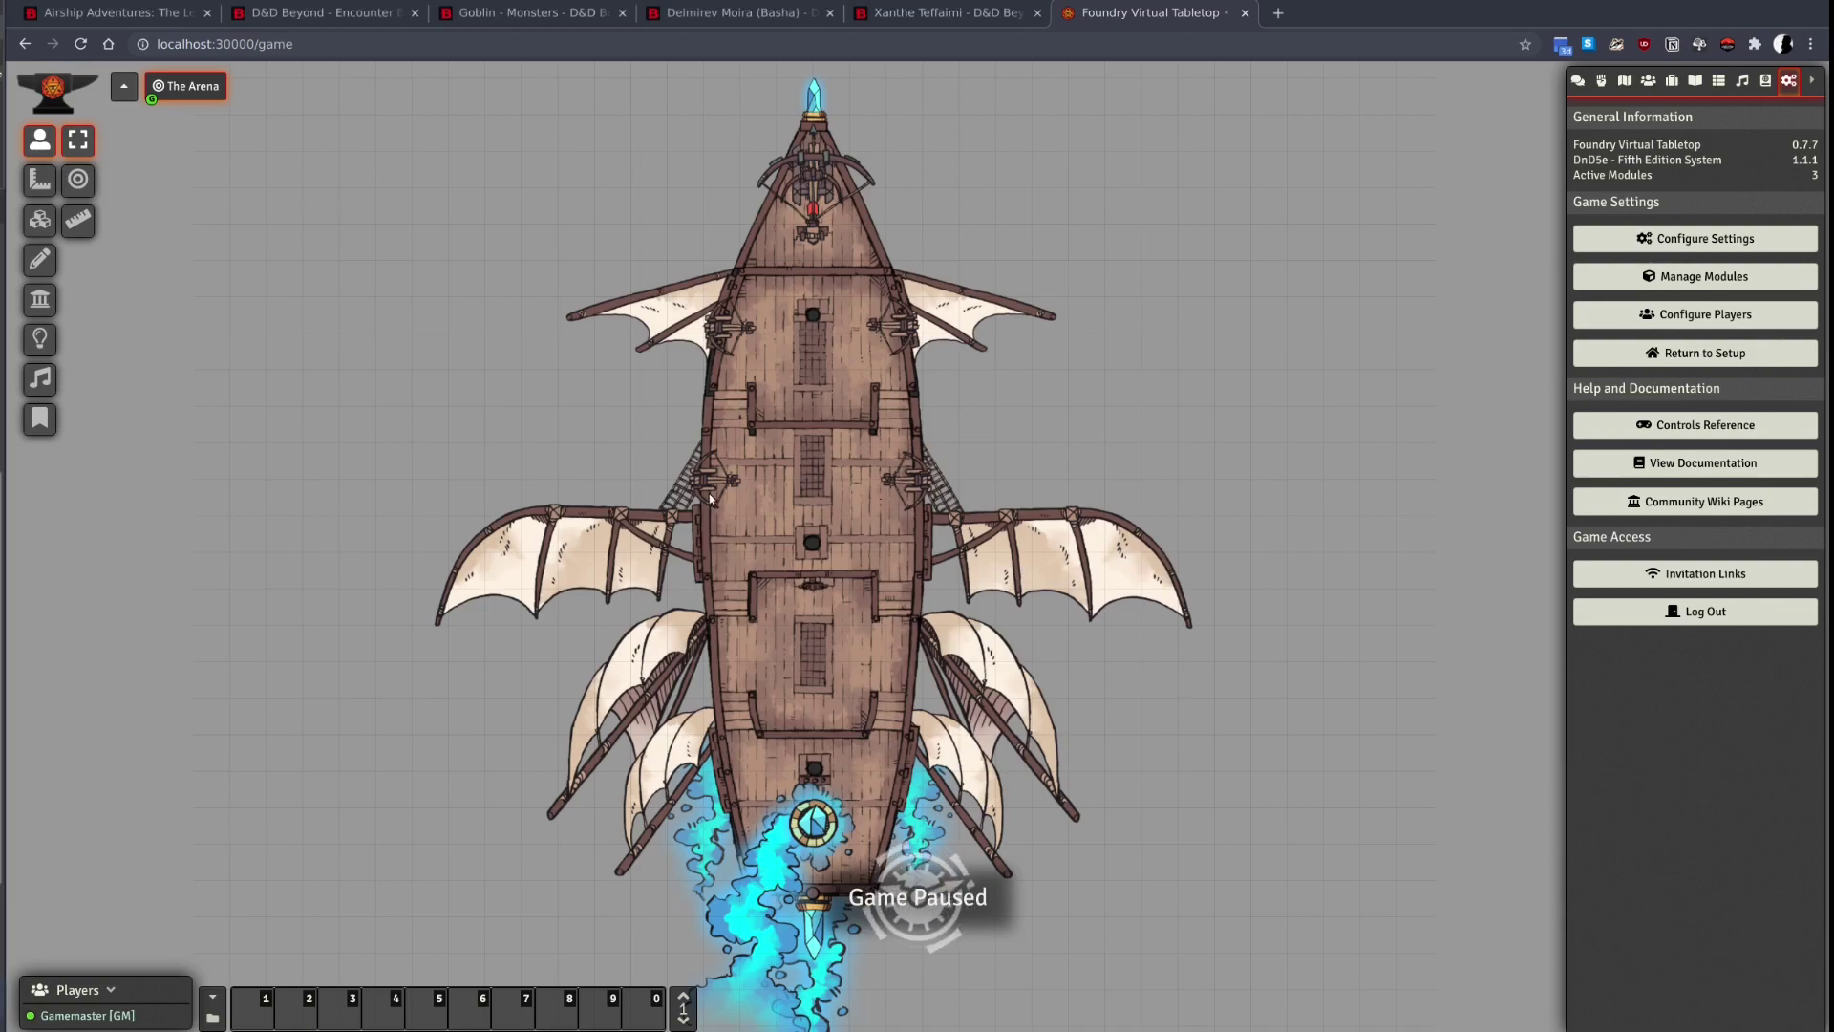
Create a new Player Character actor named "a" in the Crew folder.
{"action": "left_click", "coordinate": [1647, 84]}
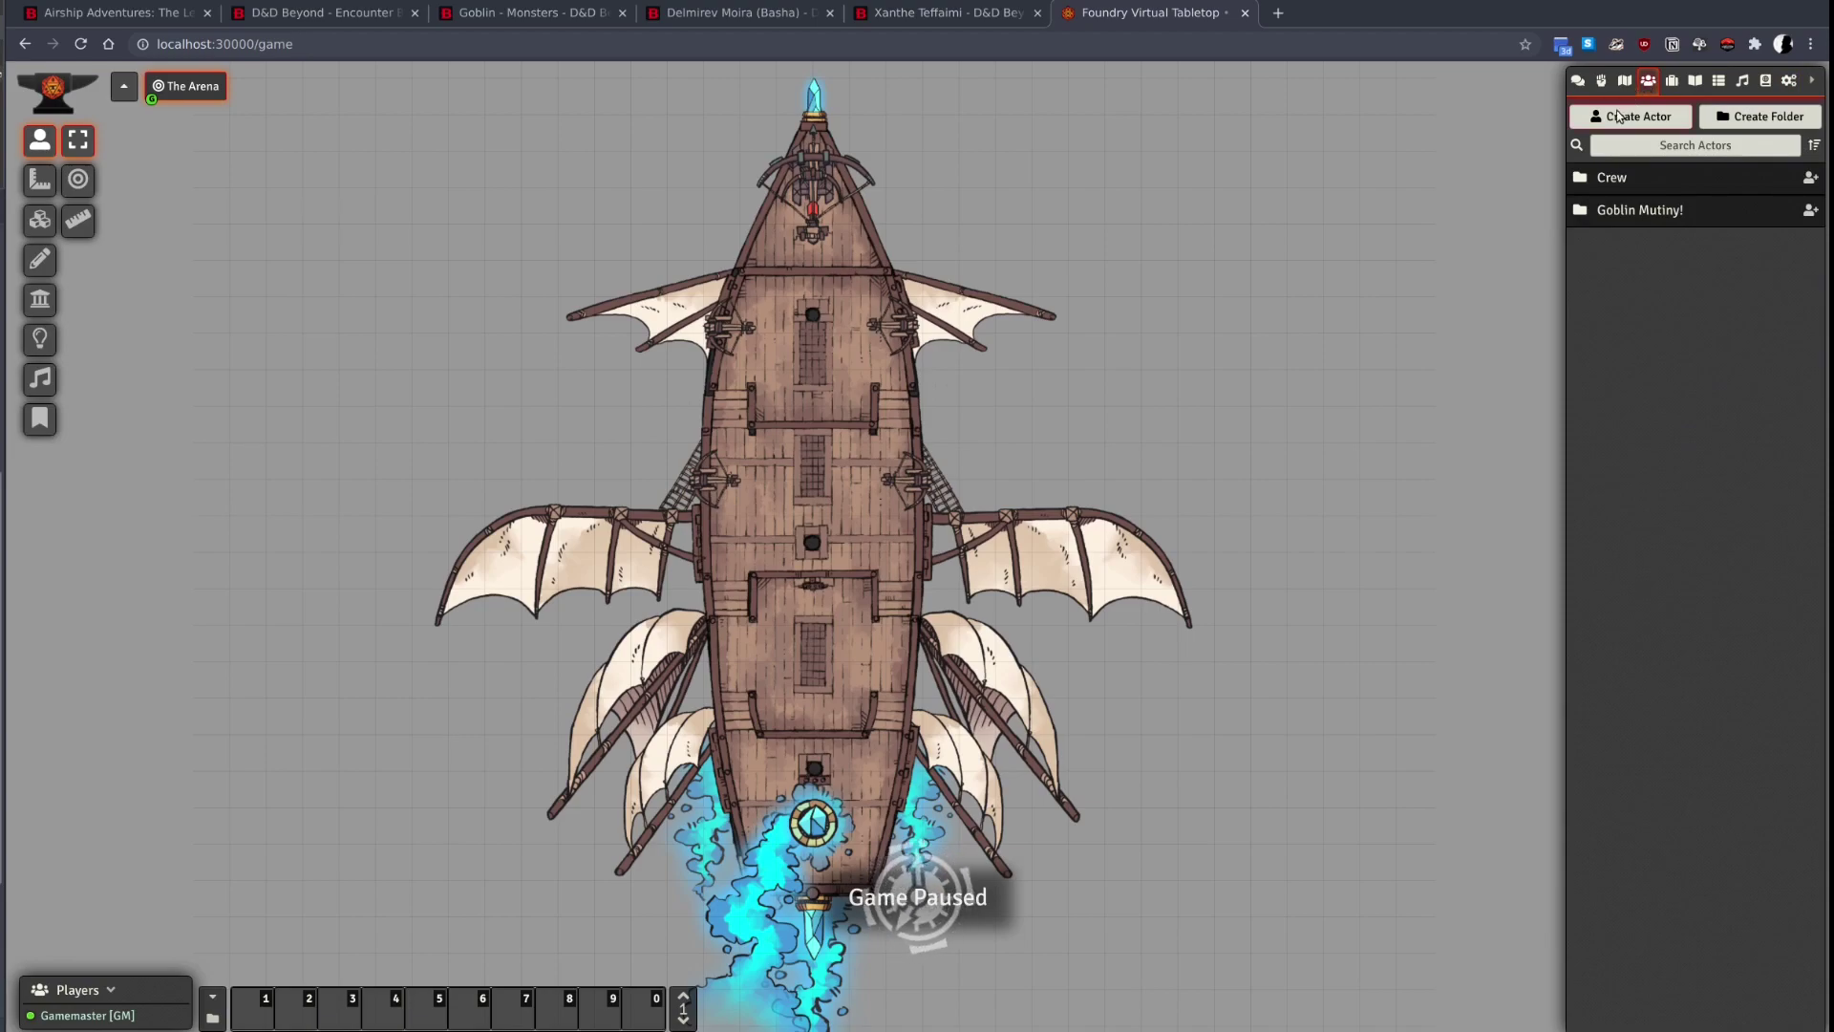
{"action": "left_click", "coordinate": [1617, 116]}
{"action": "left_click", "coordinate": [1478, 153]}
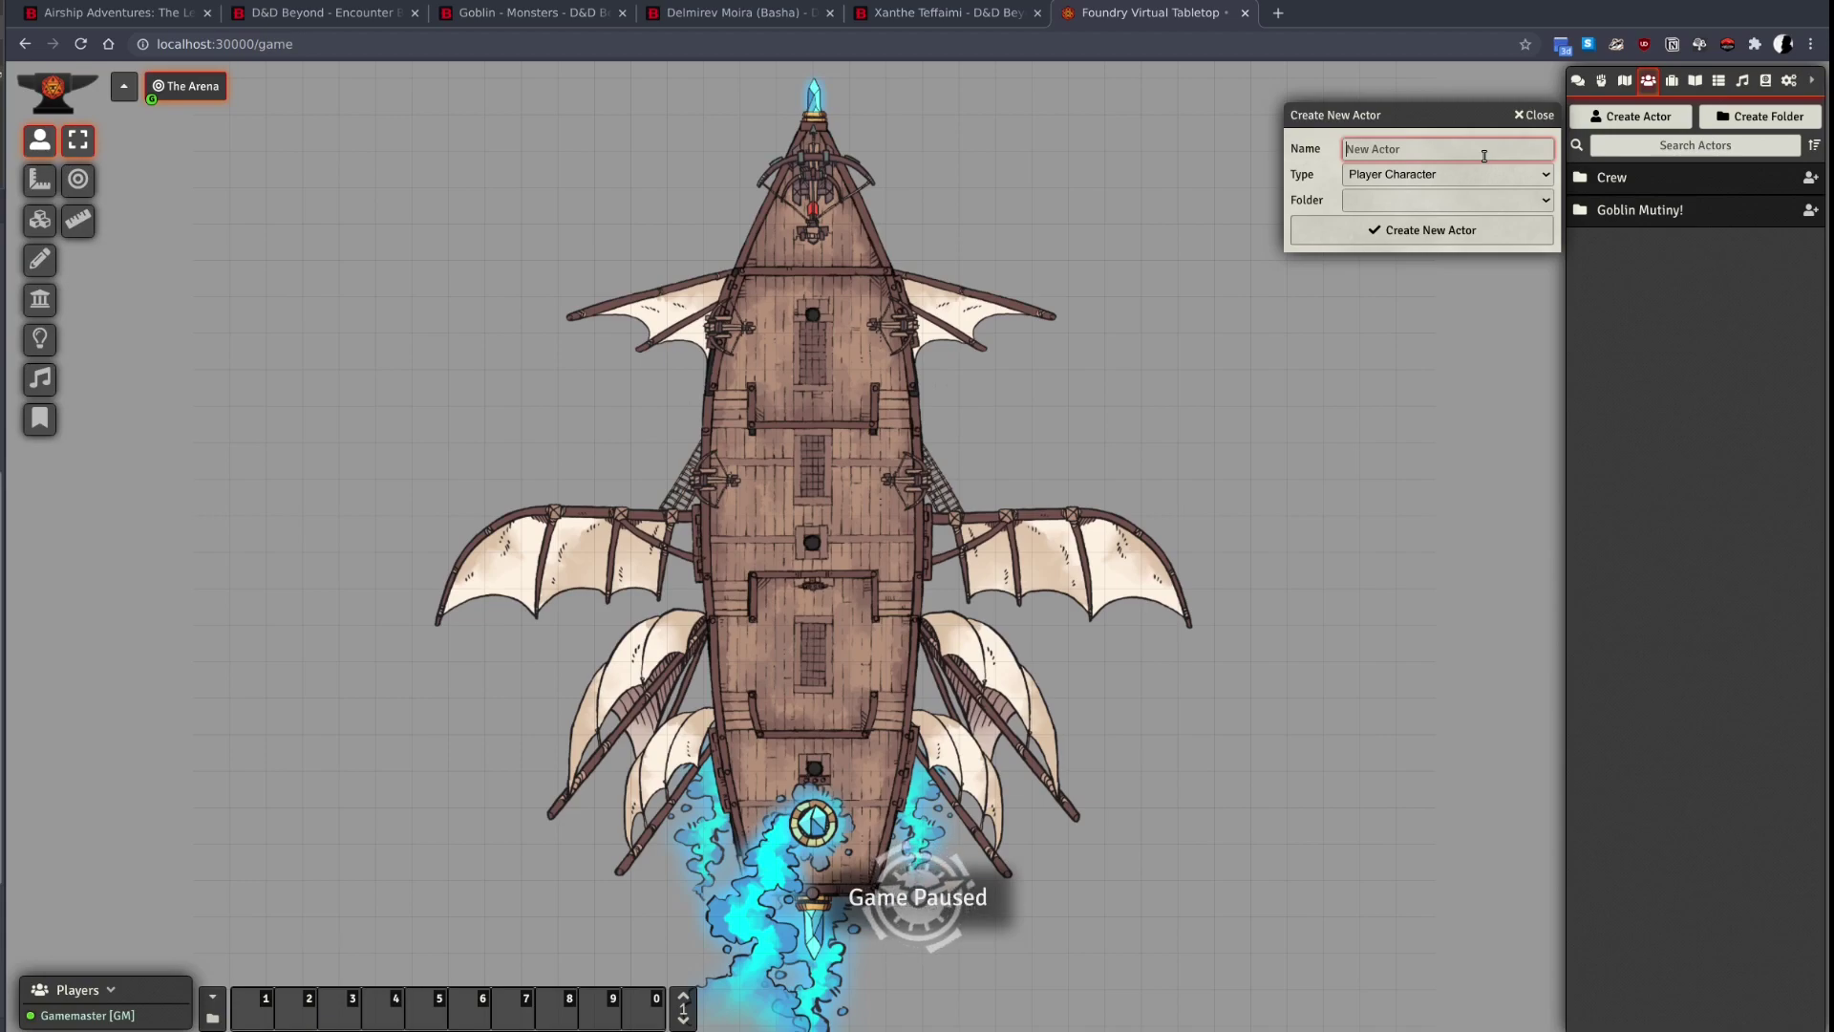
{"action": "type", "text": "a"}
{"action": "left_click", "coordinate": [1476, 200]}
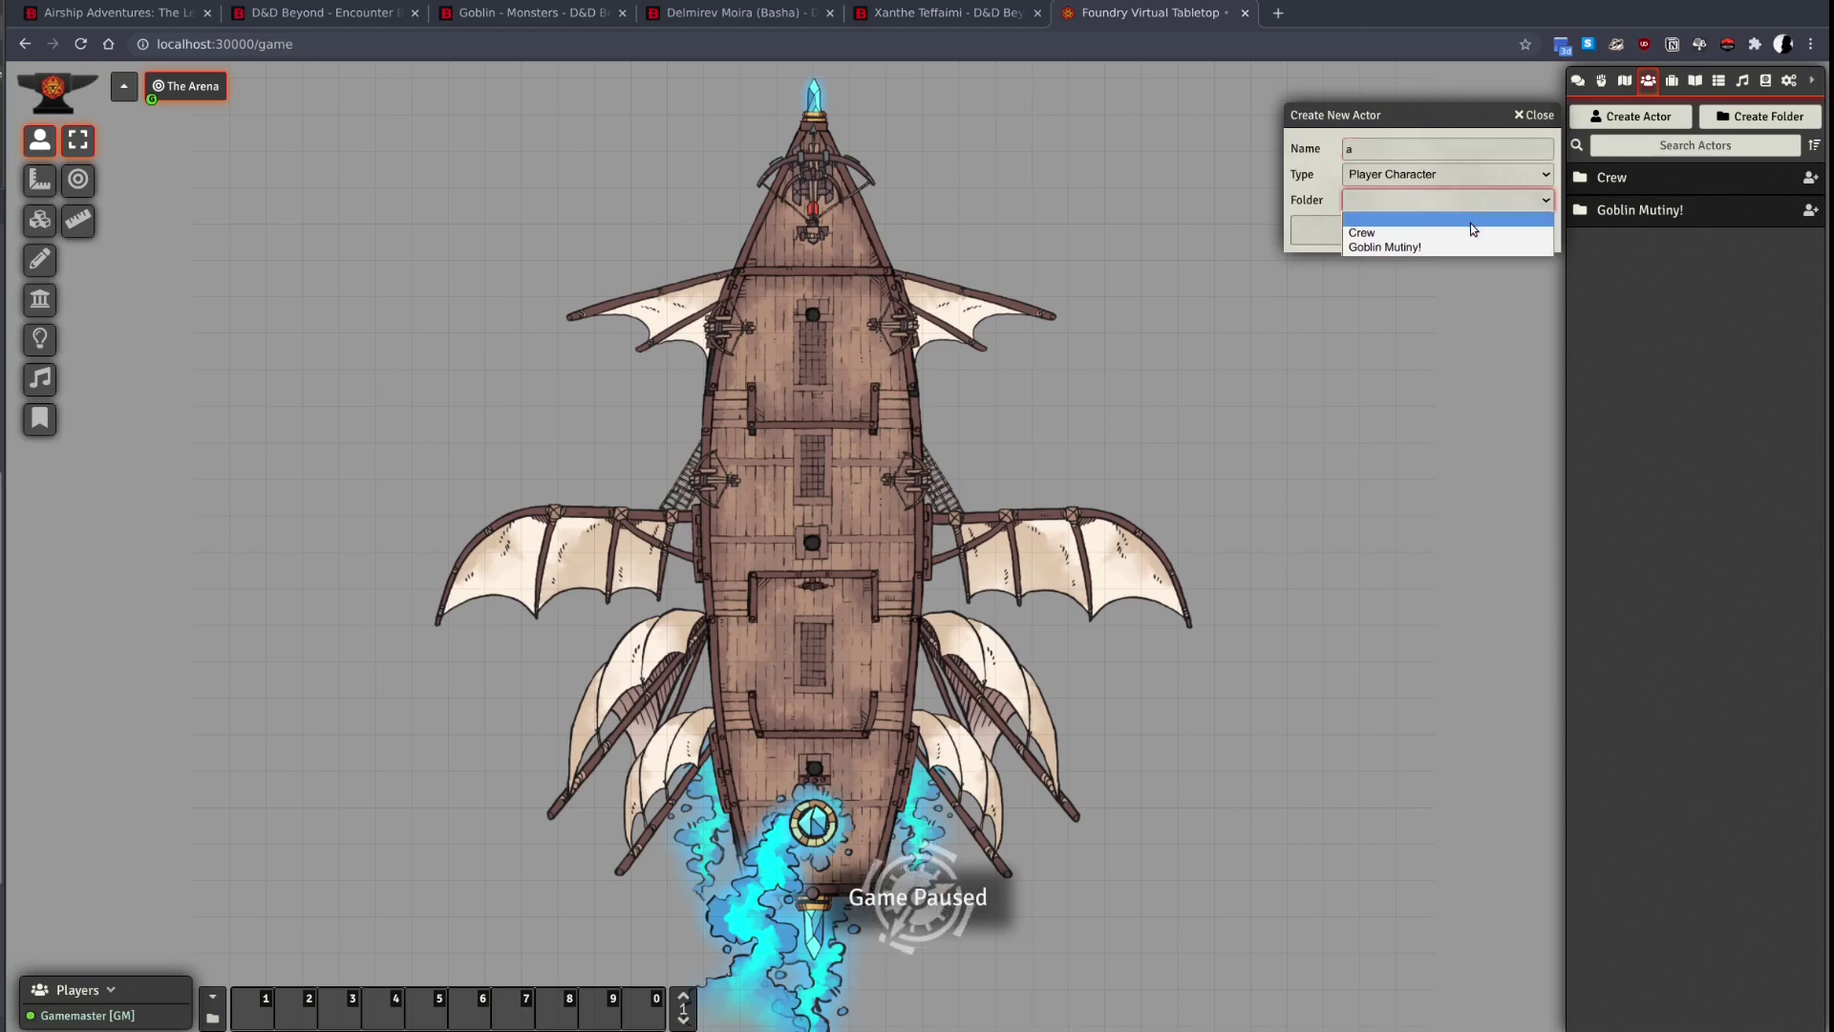
{"action": "left_click", "coordinate": [1476, 232]}
{"action": "left_click", "coordinate": [1472, 238]}
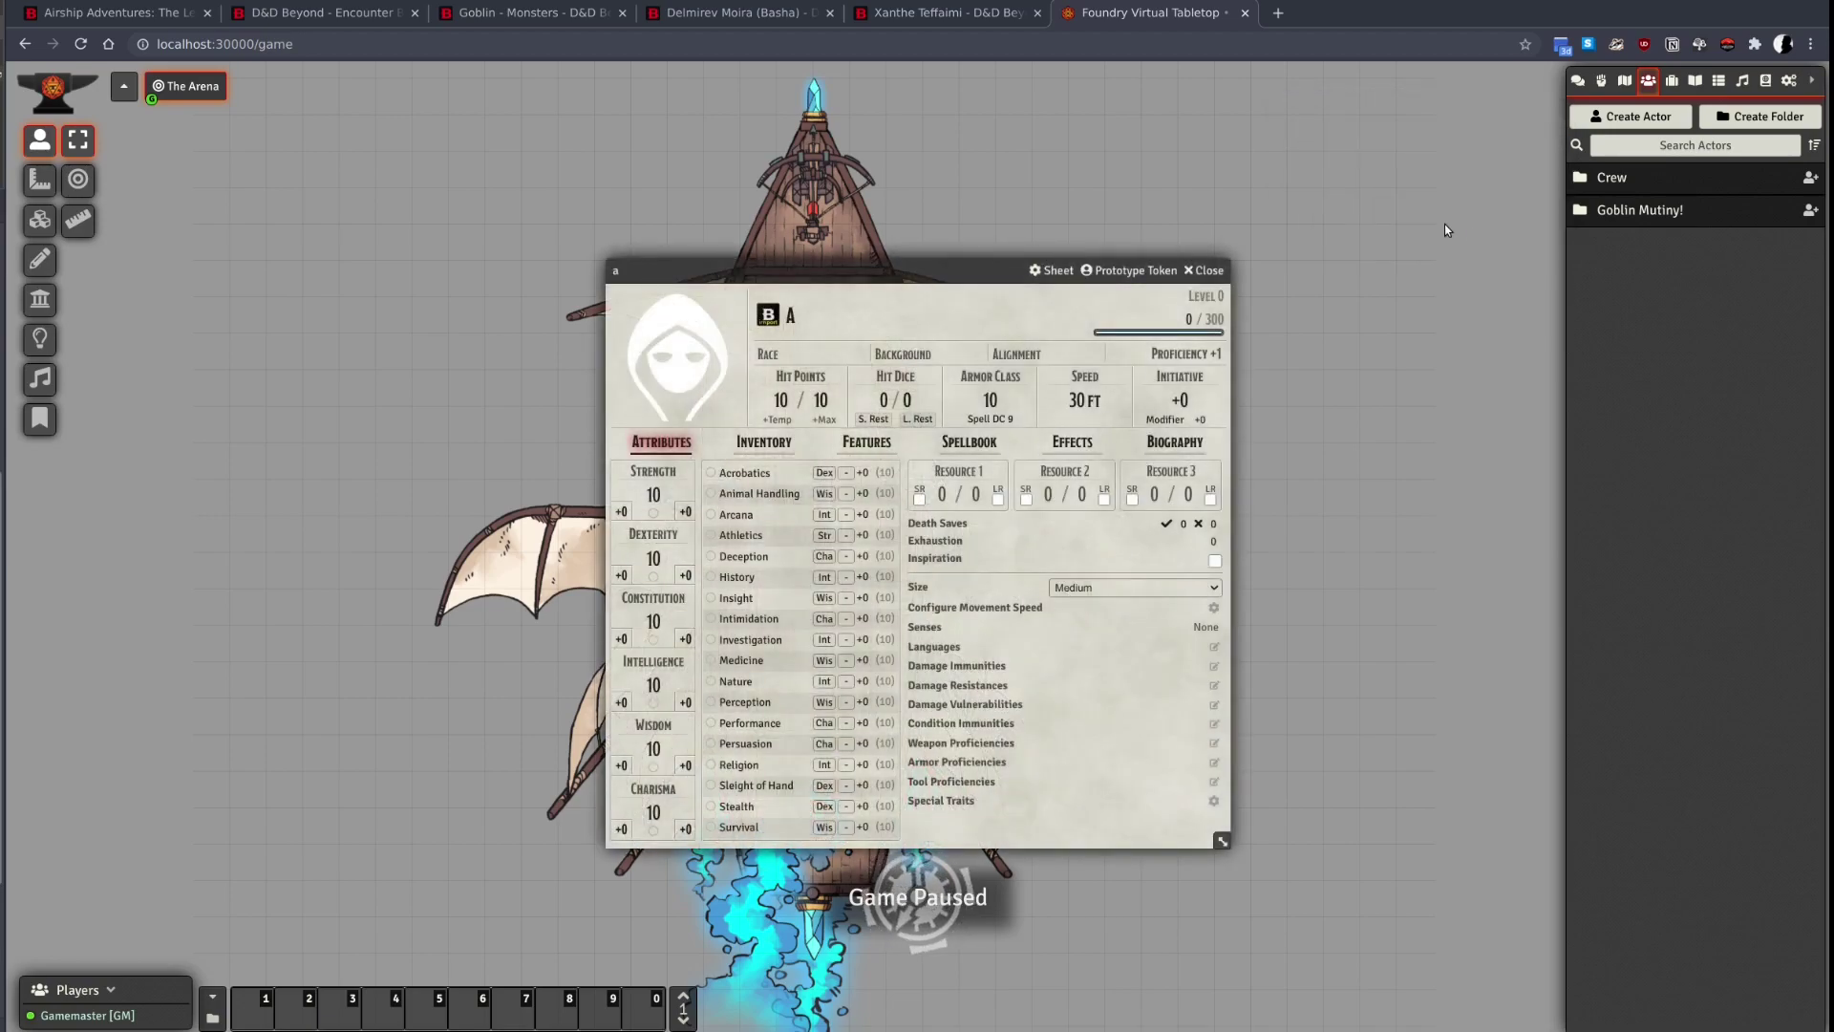
Open the D&D Beyond character import for the new actor and enter the URL of the Delmirev Moira character sheet from D&D Beyond.
{"action": "left_click", "coordinate": [768, 317]}
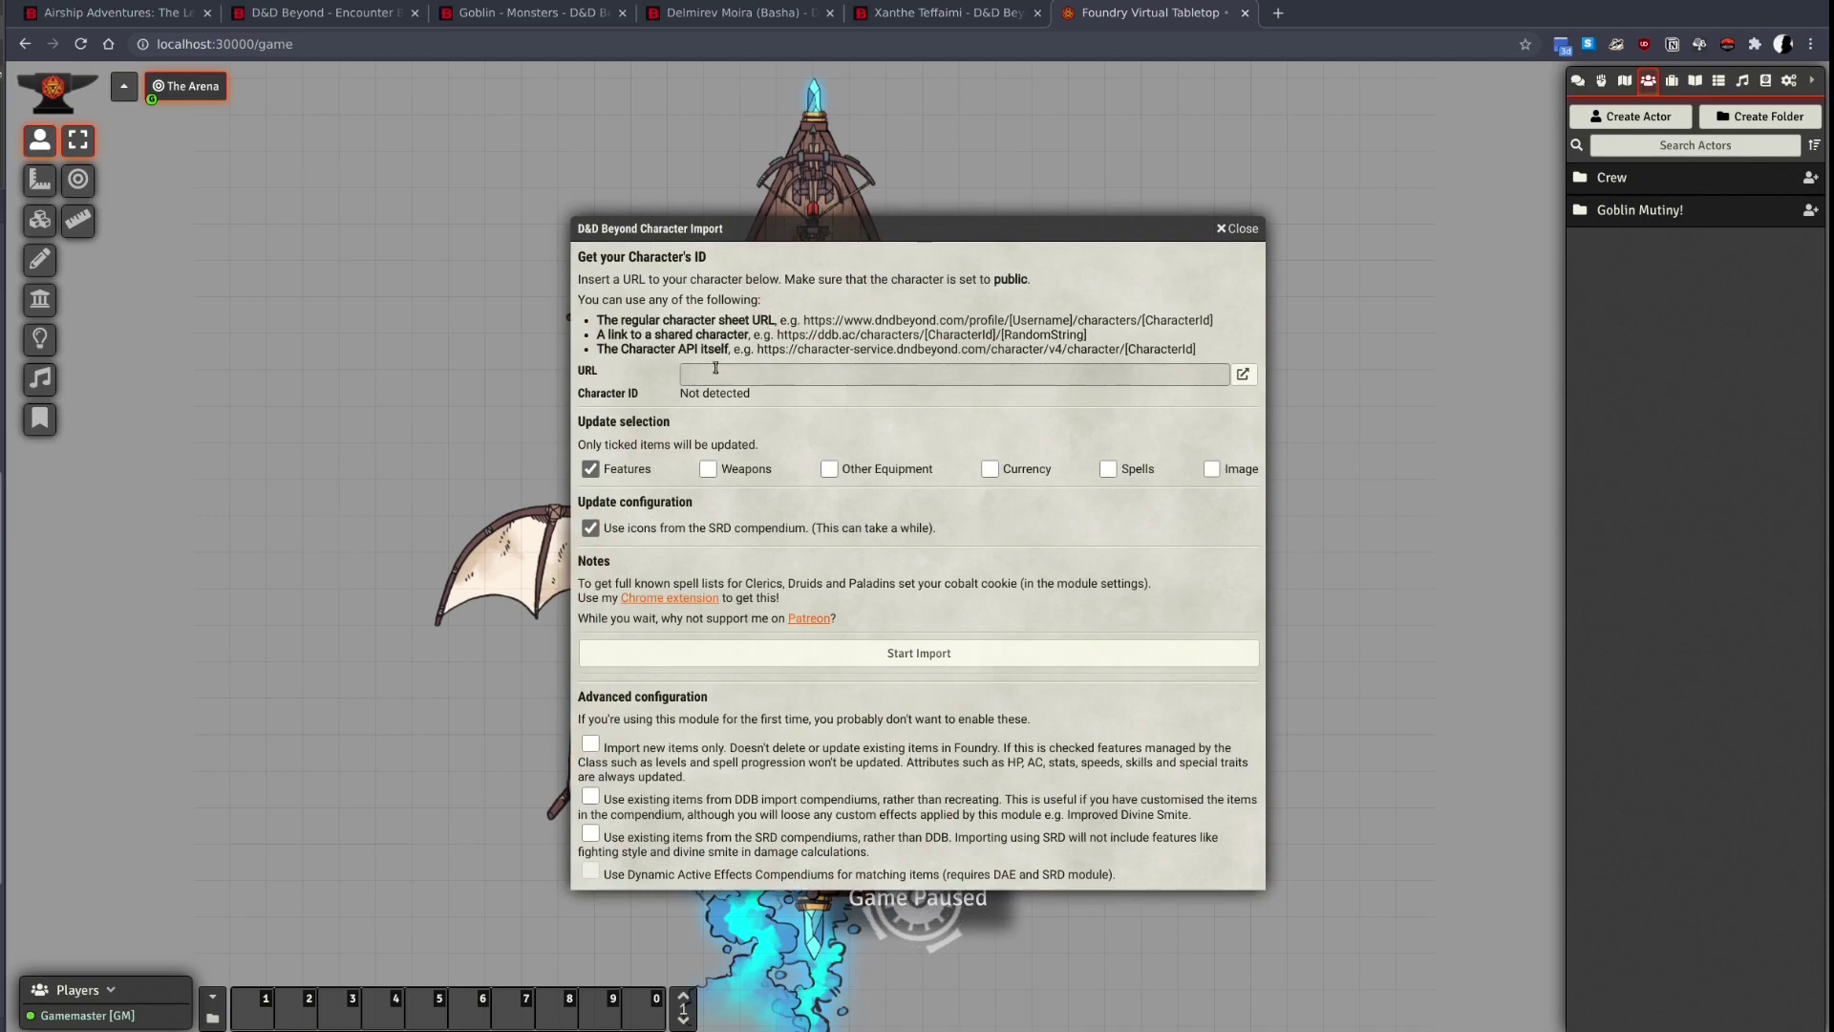
{"action": "left_click", "coordinate": [763, 14]}
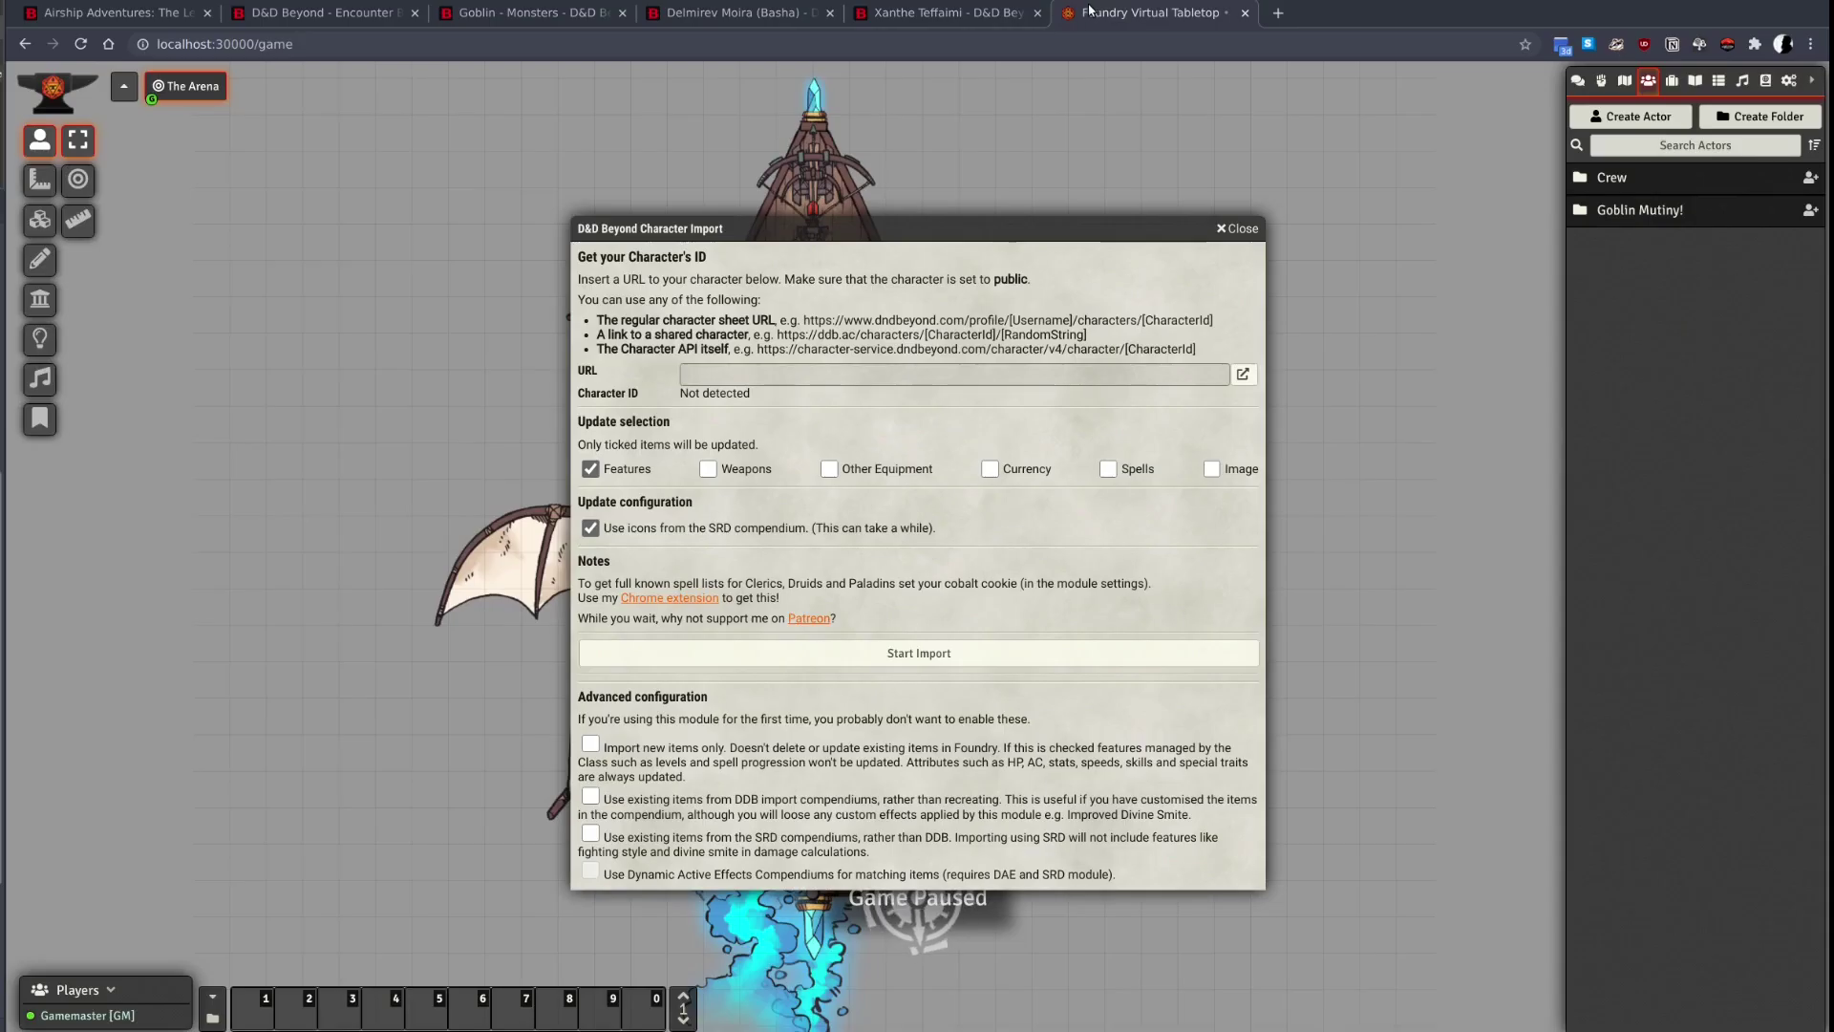
{"action": "left_click", "coordinate": [1175, 13]}
{"action": "left_click", "coordinate": [856, 375]}
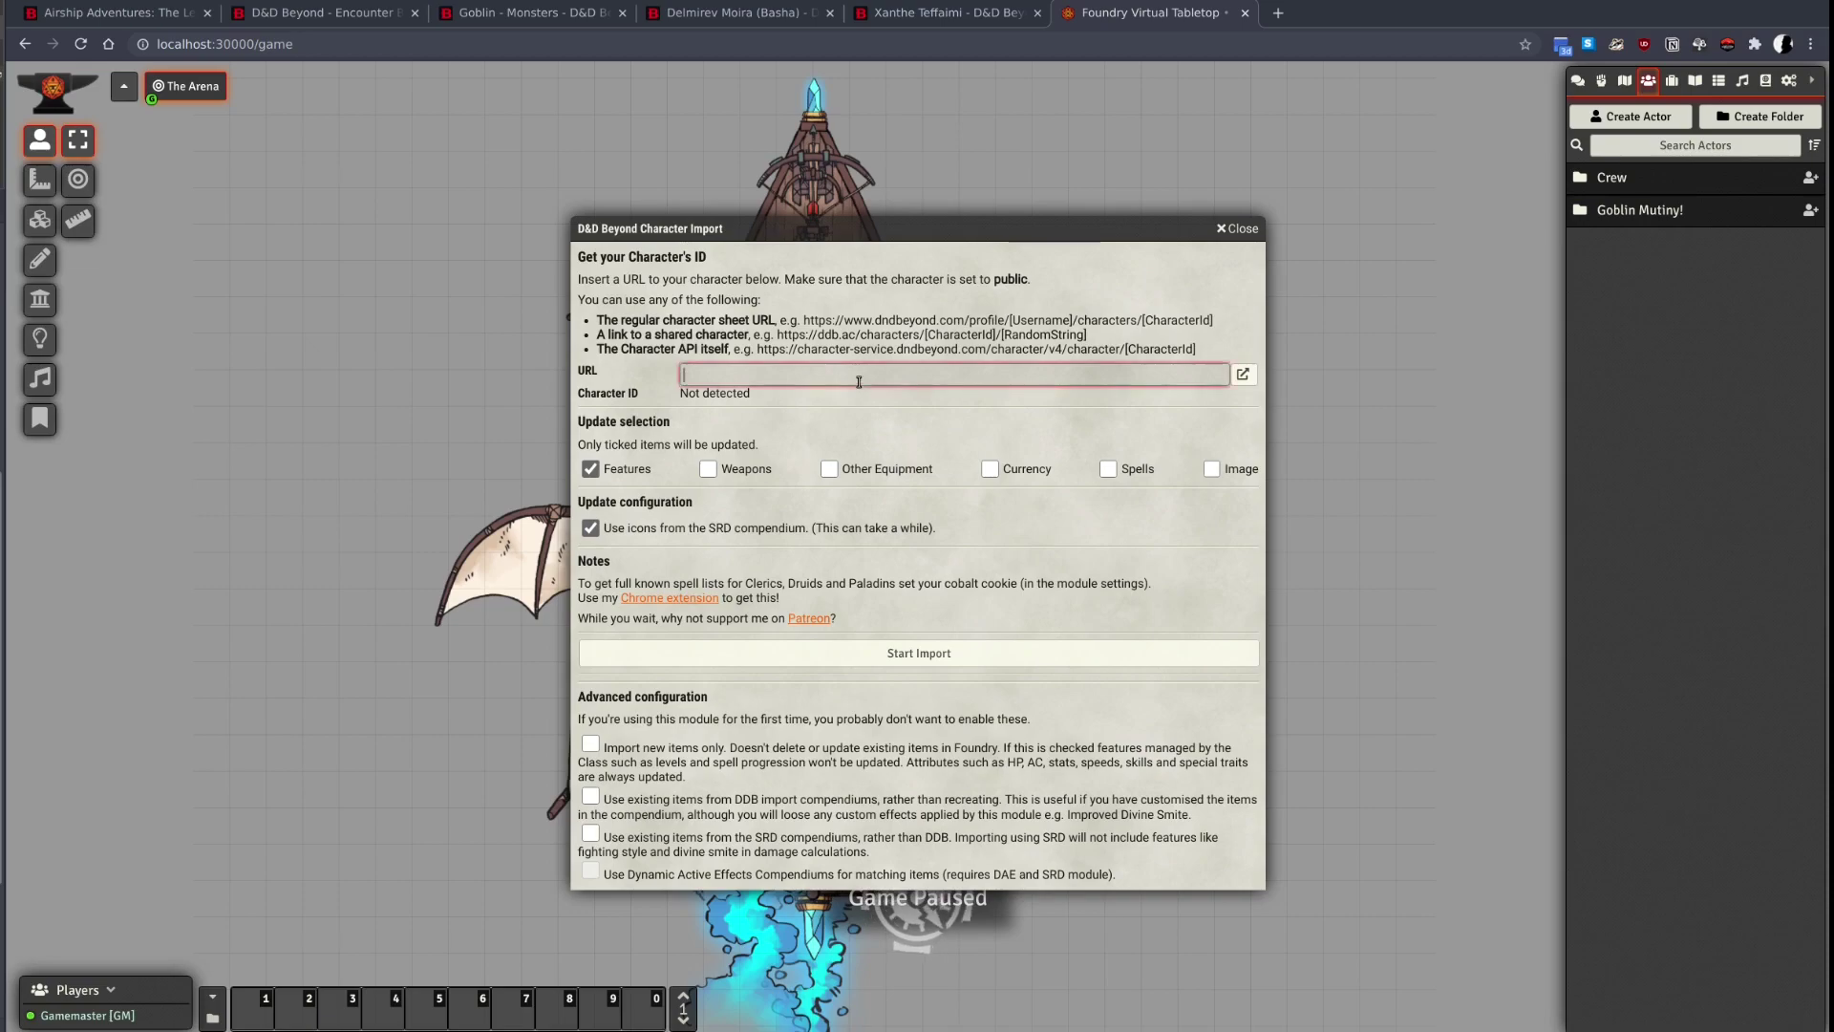
{"action": "type", "text": "https://www.dndbeyond.com/profile/Yorrix/characters/39536637"}
Include weapons, other equipment, currency, spells and image in the update selection and start the character import.
{"action": "left_click", "coordinate": [708, 469]}
{"action": "left_click", "coordinate": [827, 472]}
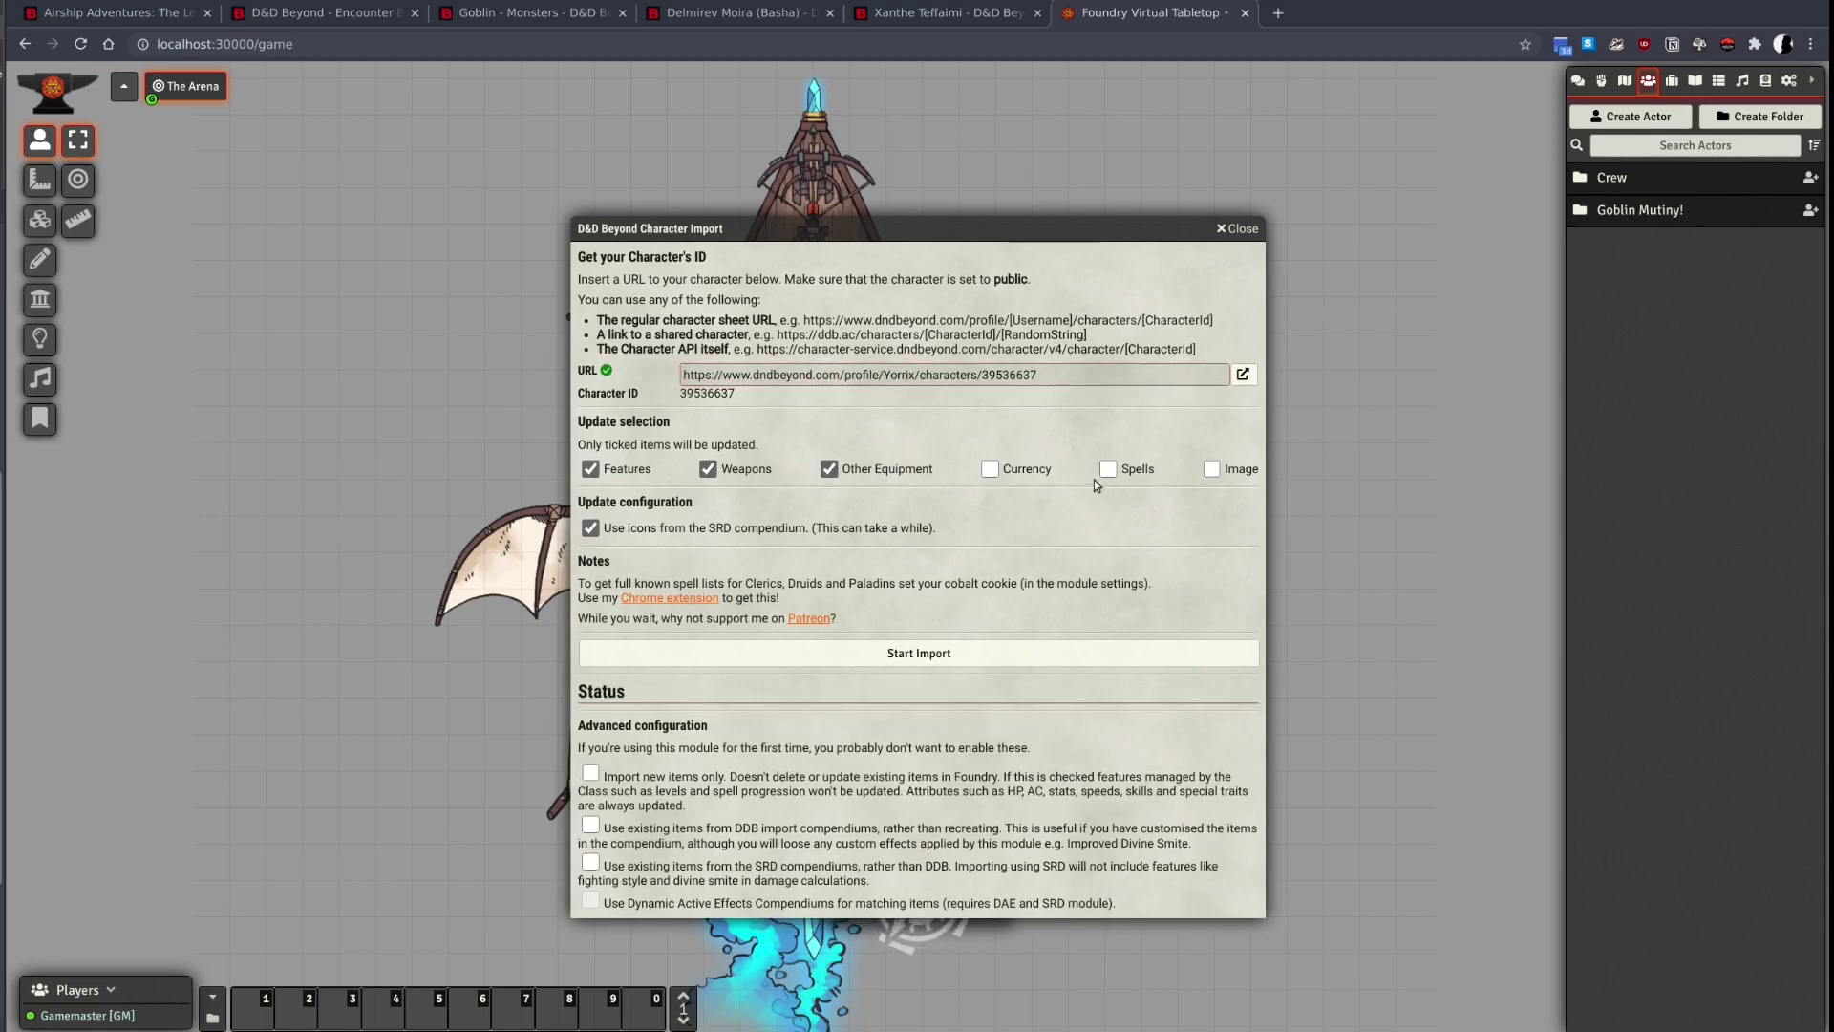
{"action": "left_click", "coordinate": [989, 469]}
{"action": "left_click", "coordinate": [1108, 469]}
{"action": "left_click", "coordinate": [1212, 470]}
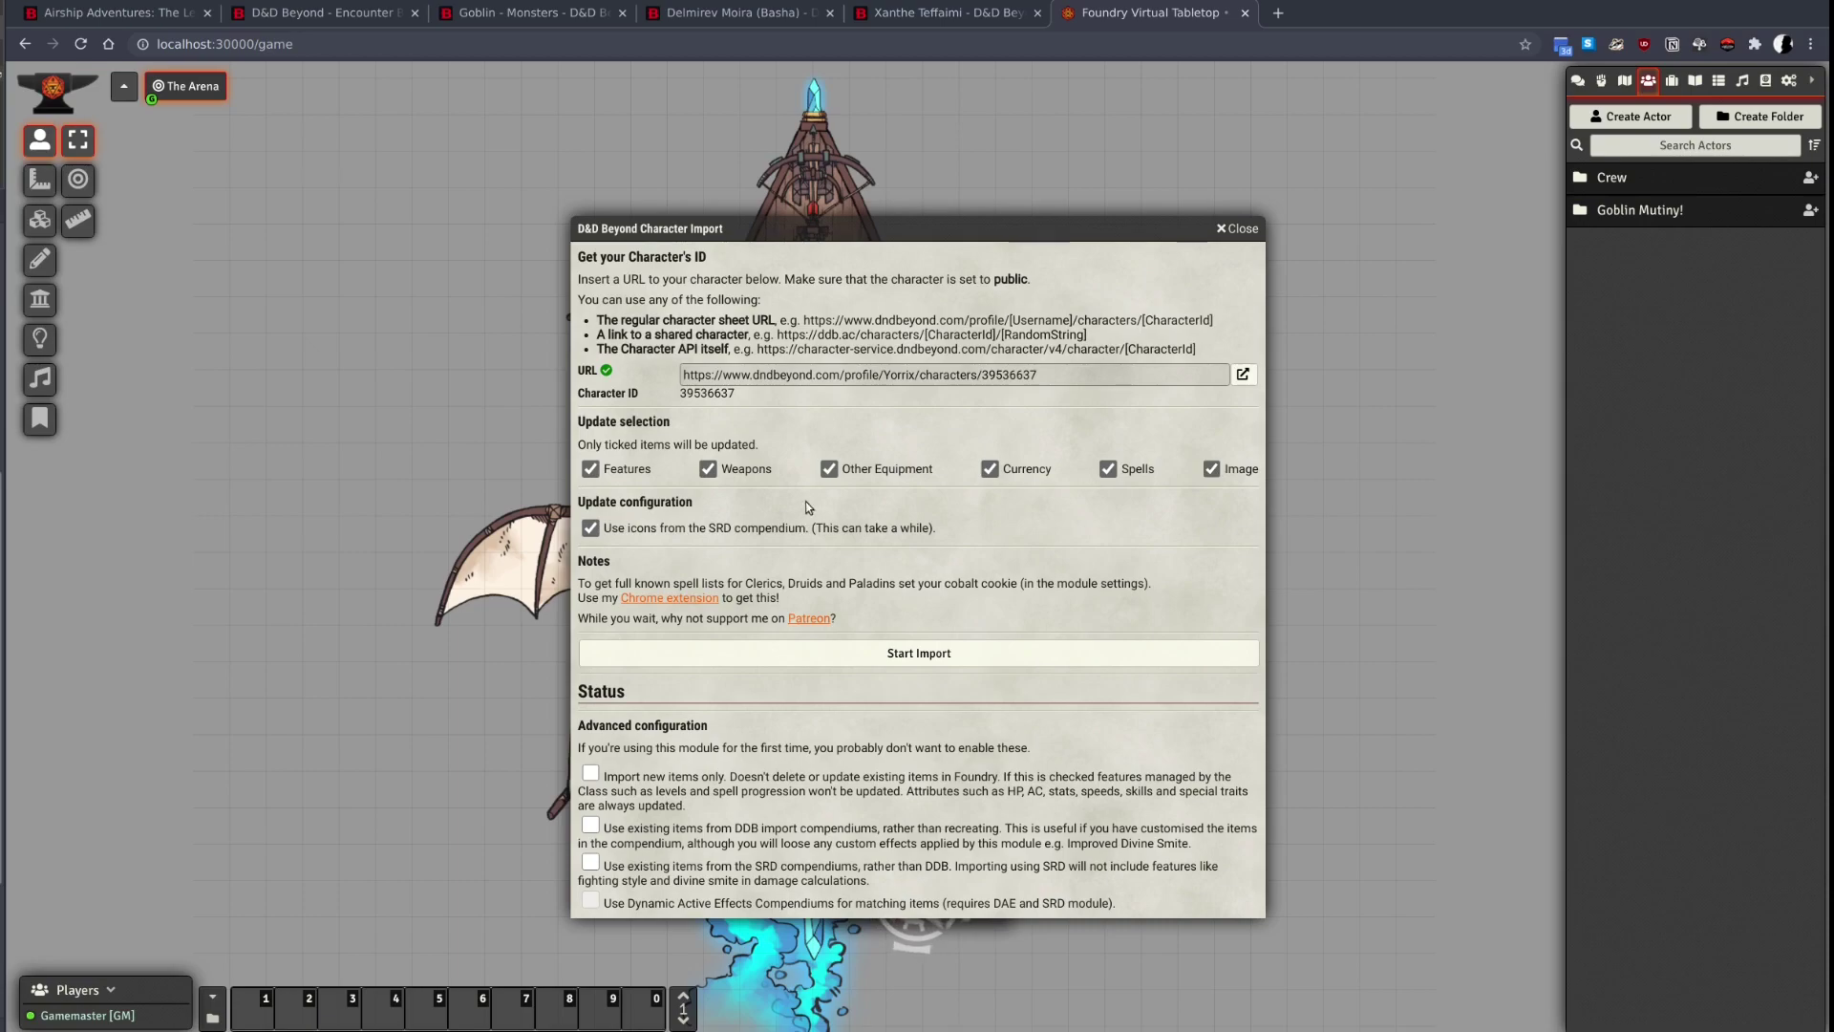
{"action": "left_click", "coordinate": [746, 653]}
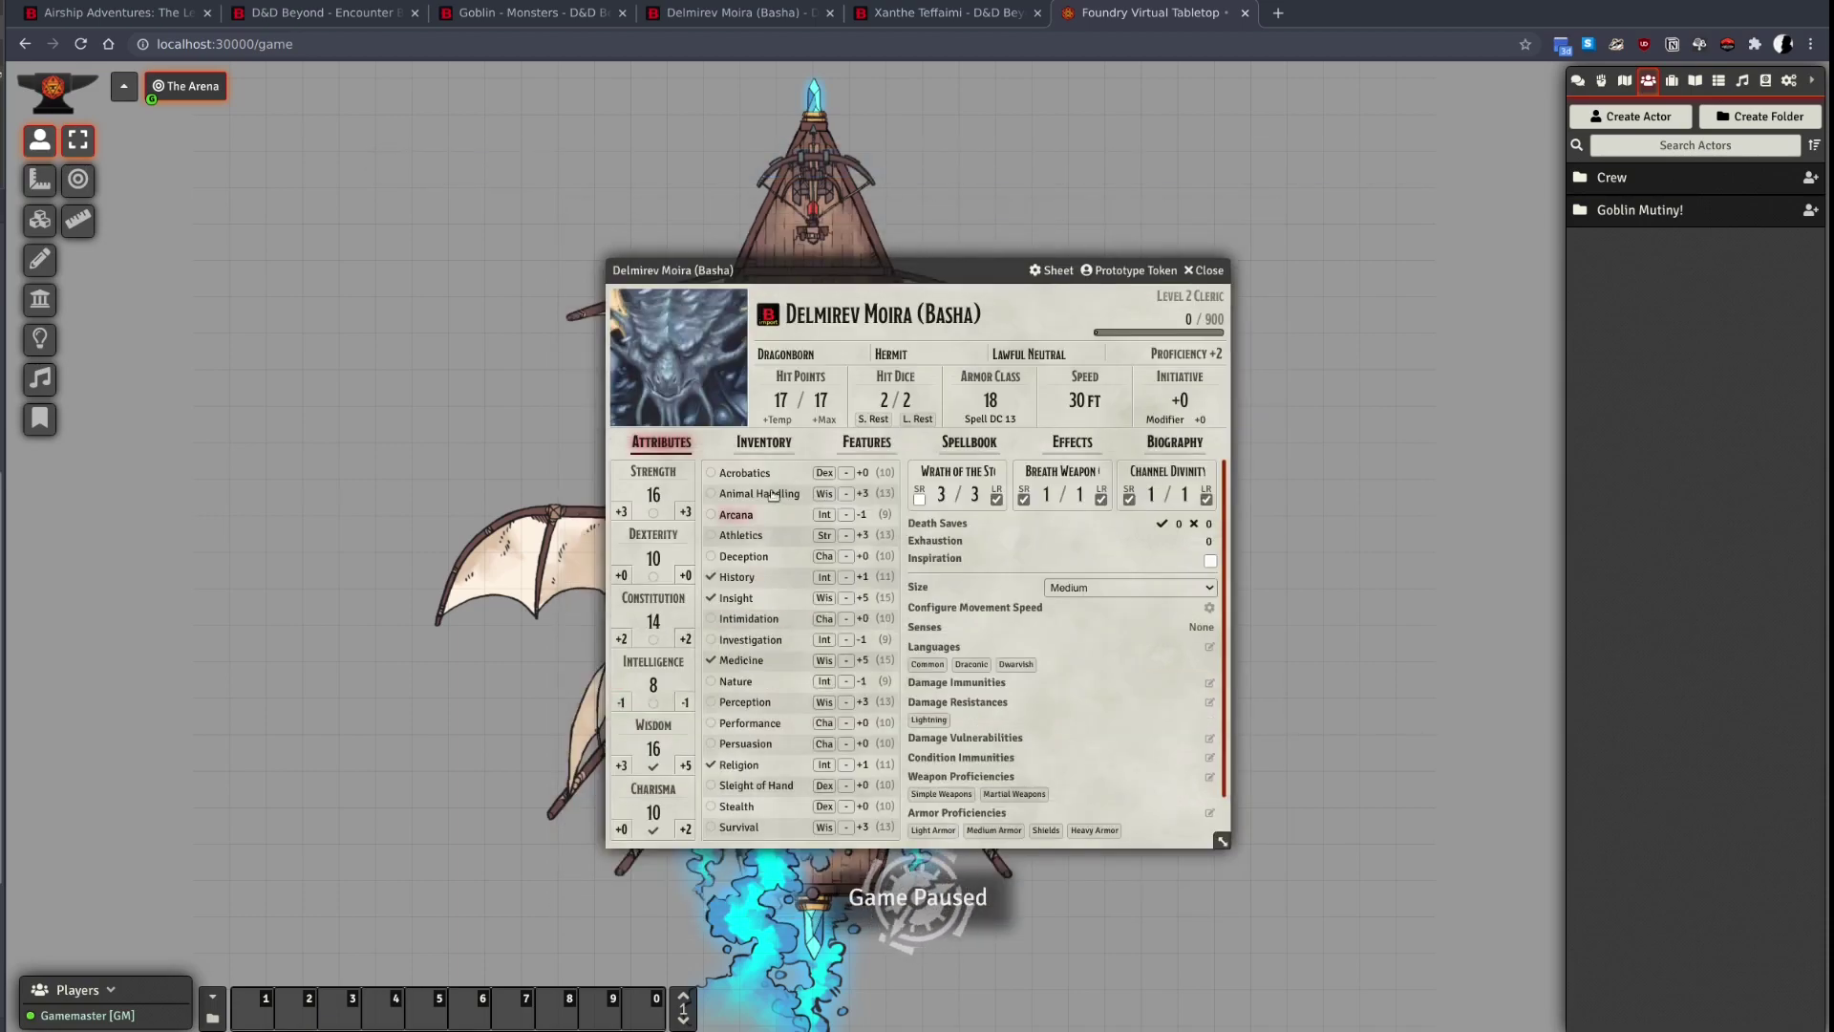
Review the inventory, features and spellbook on the imported Delmirev Moira character sheet.
{"action": "left_click", "coordinate": [789, 313]}
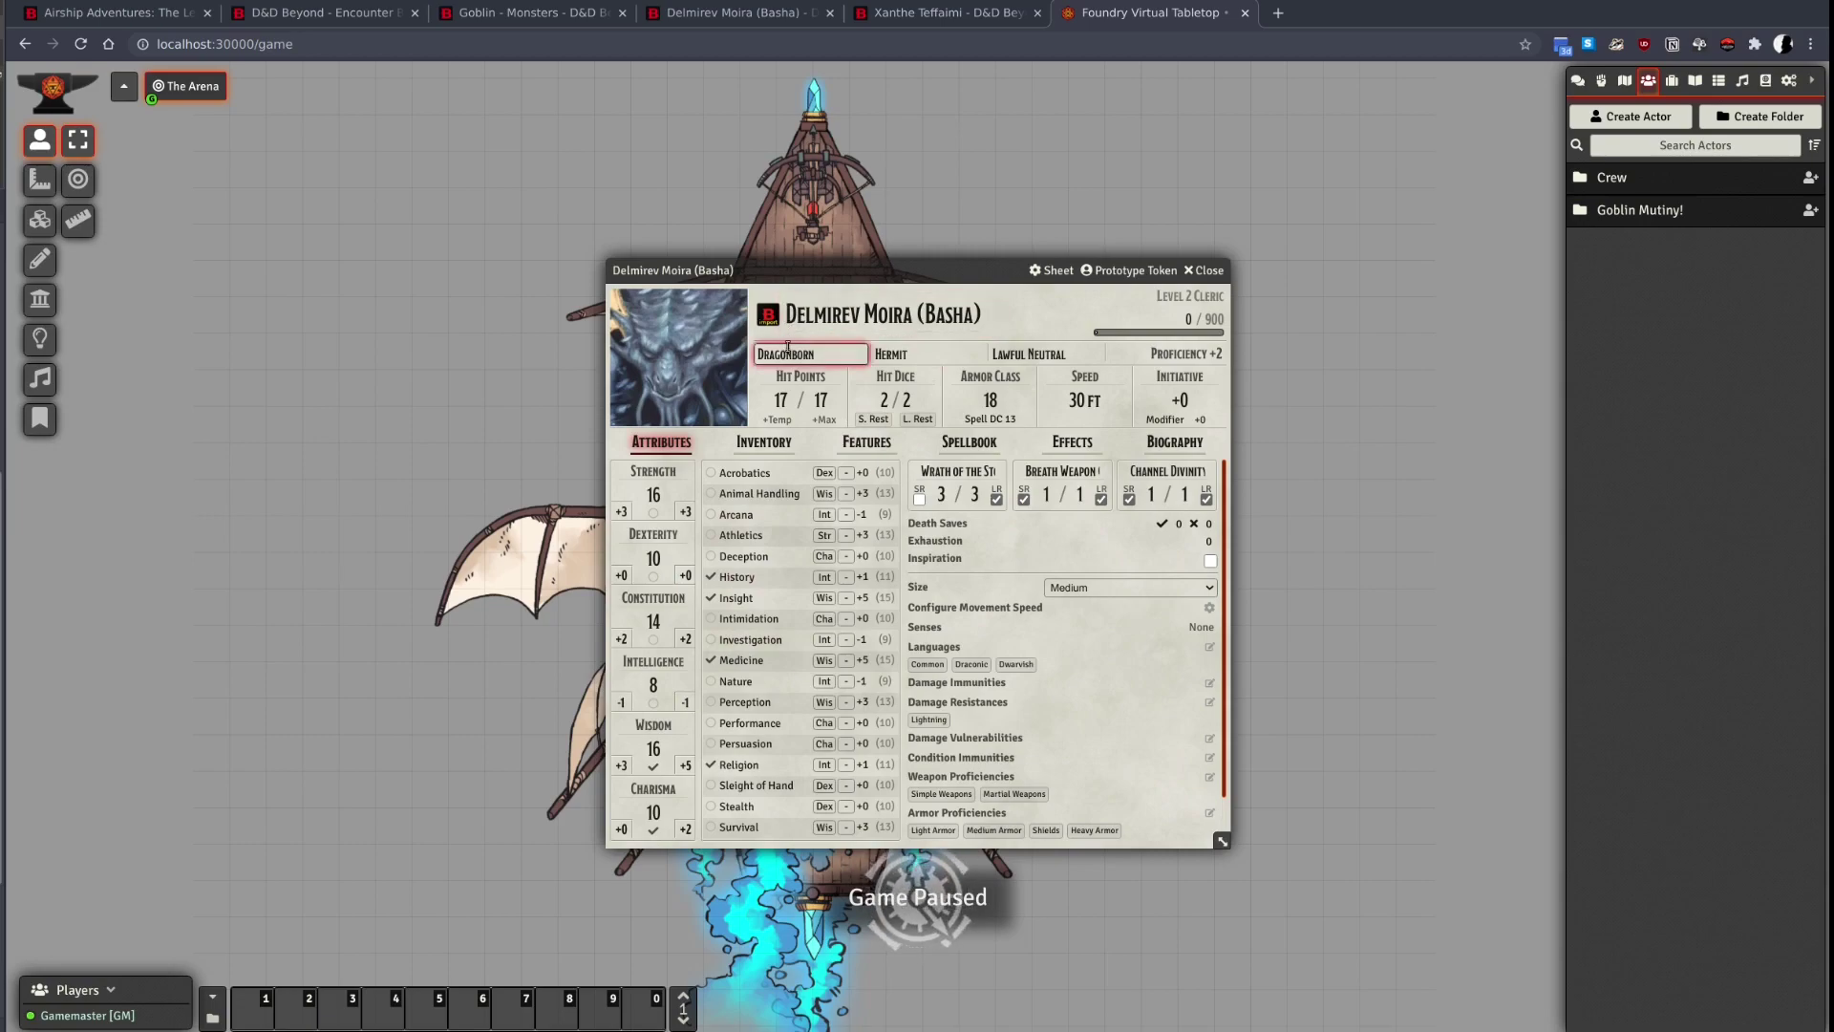
{"action": "left_click", "coordinate": [764, 443]}
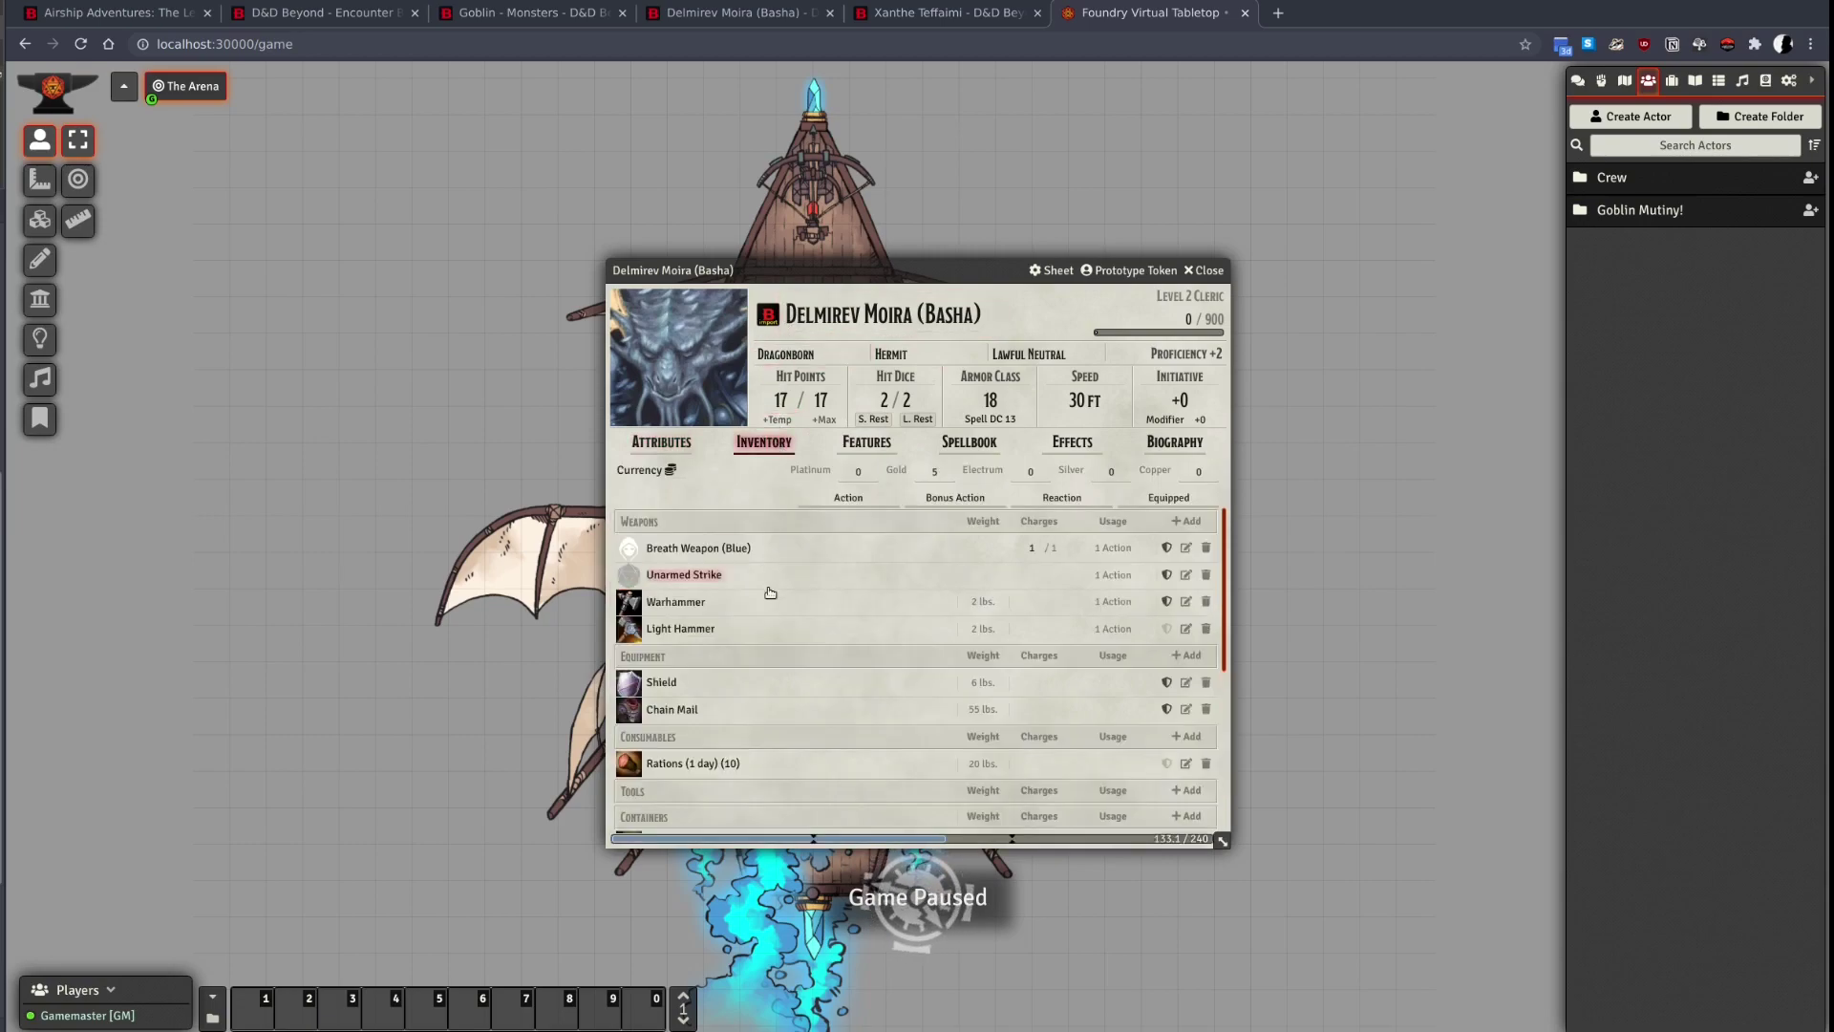
{"action": "left_click", "coordinate": [855, 444]}
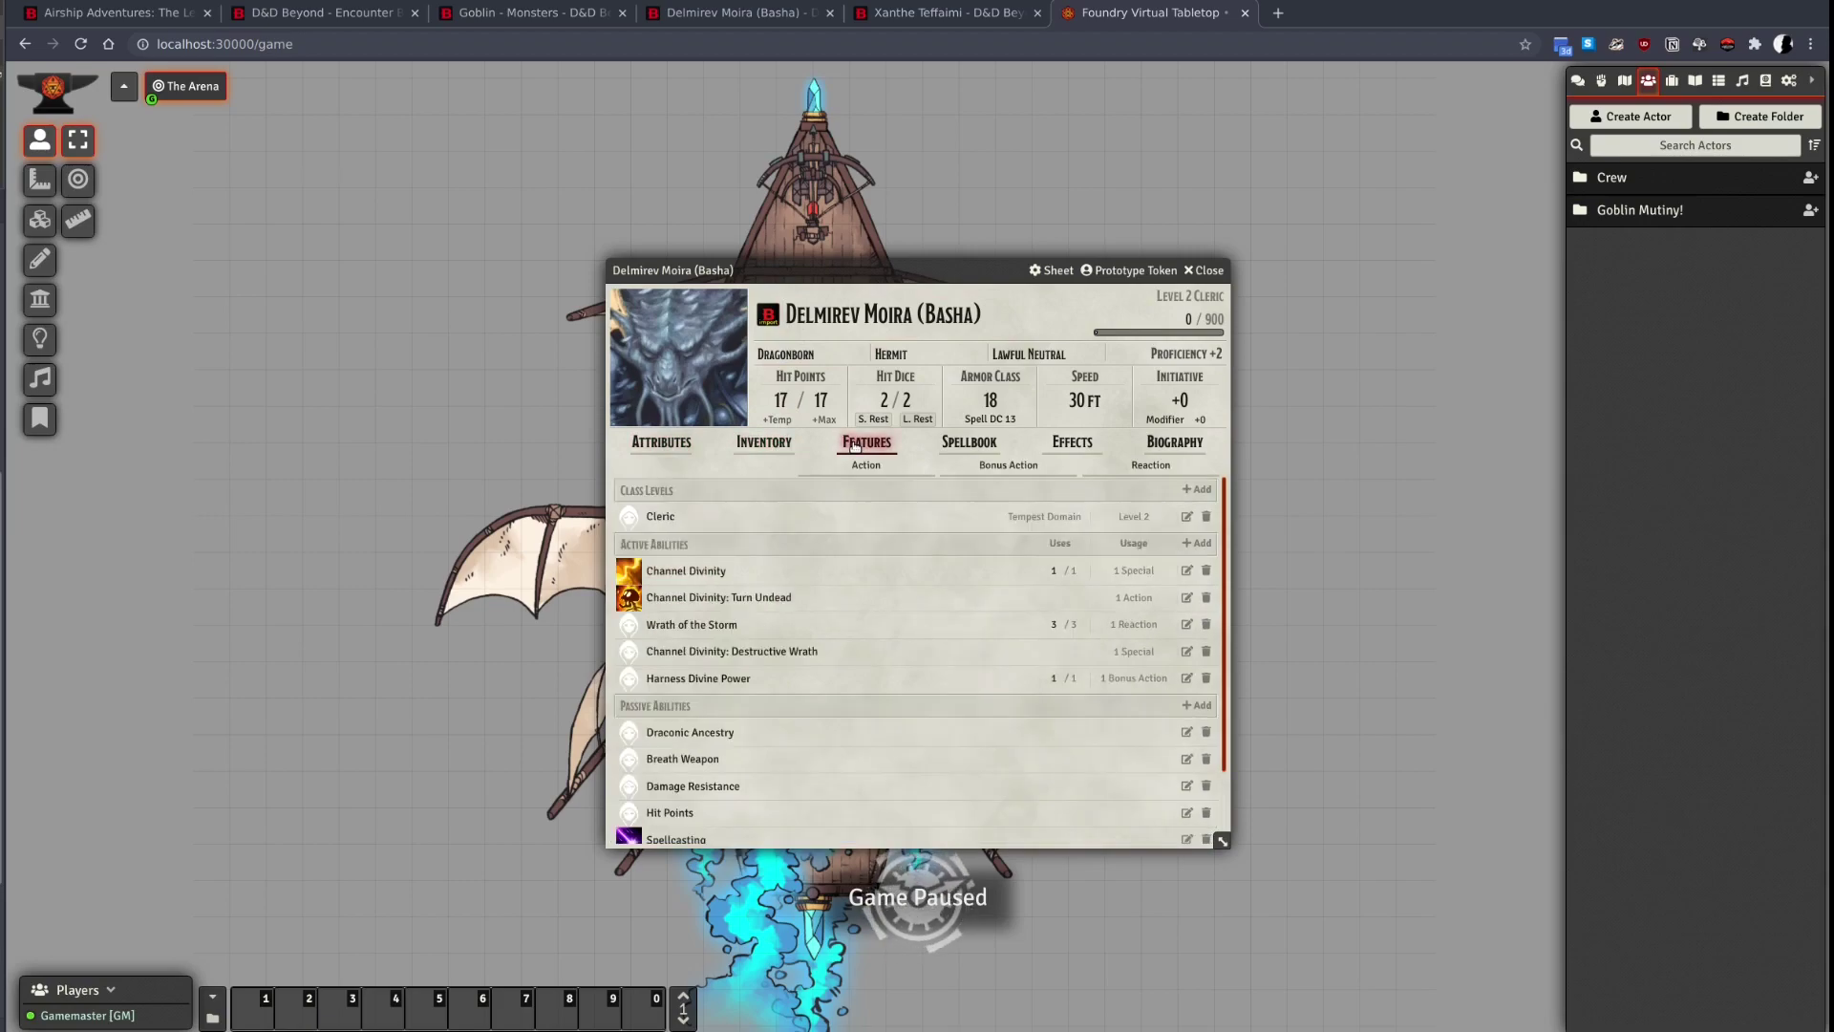
{"action": "left_click", "coordinate": [972, 444]}
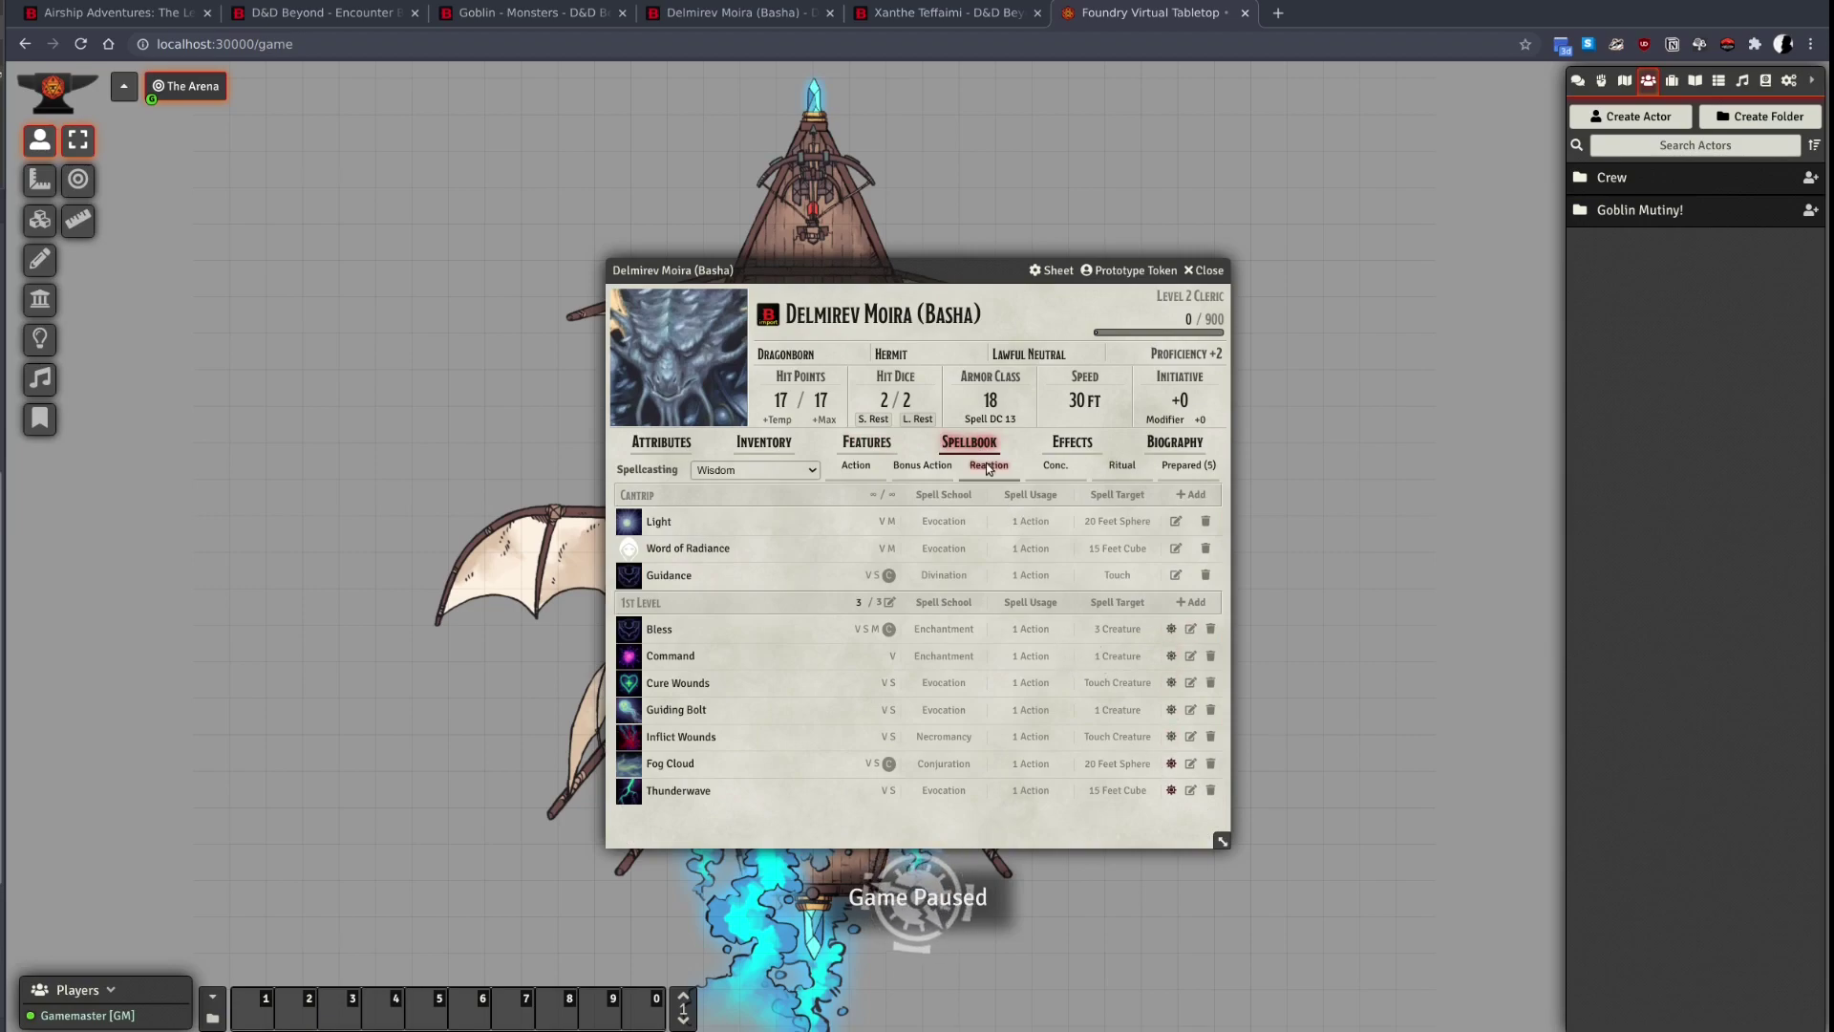
Follow the Chrome extension link from the character import and download ddb-importer-chrome.zip from Release 0.0.2 on GitHub.
{"action": "left_click", "coordinate": [770, 316]}
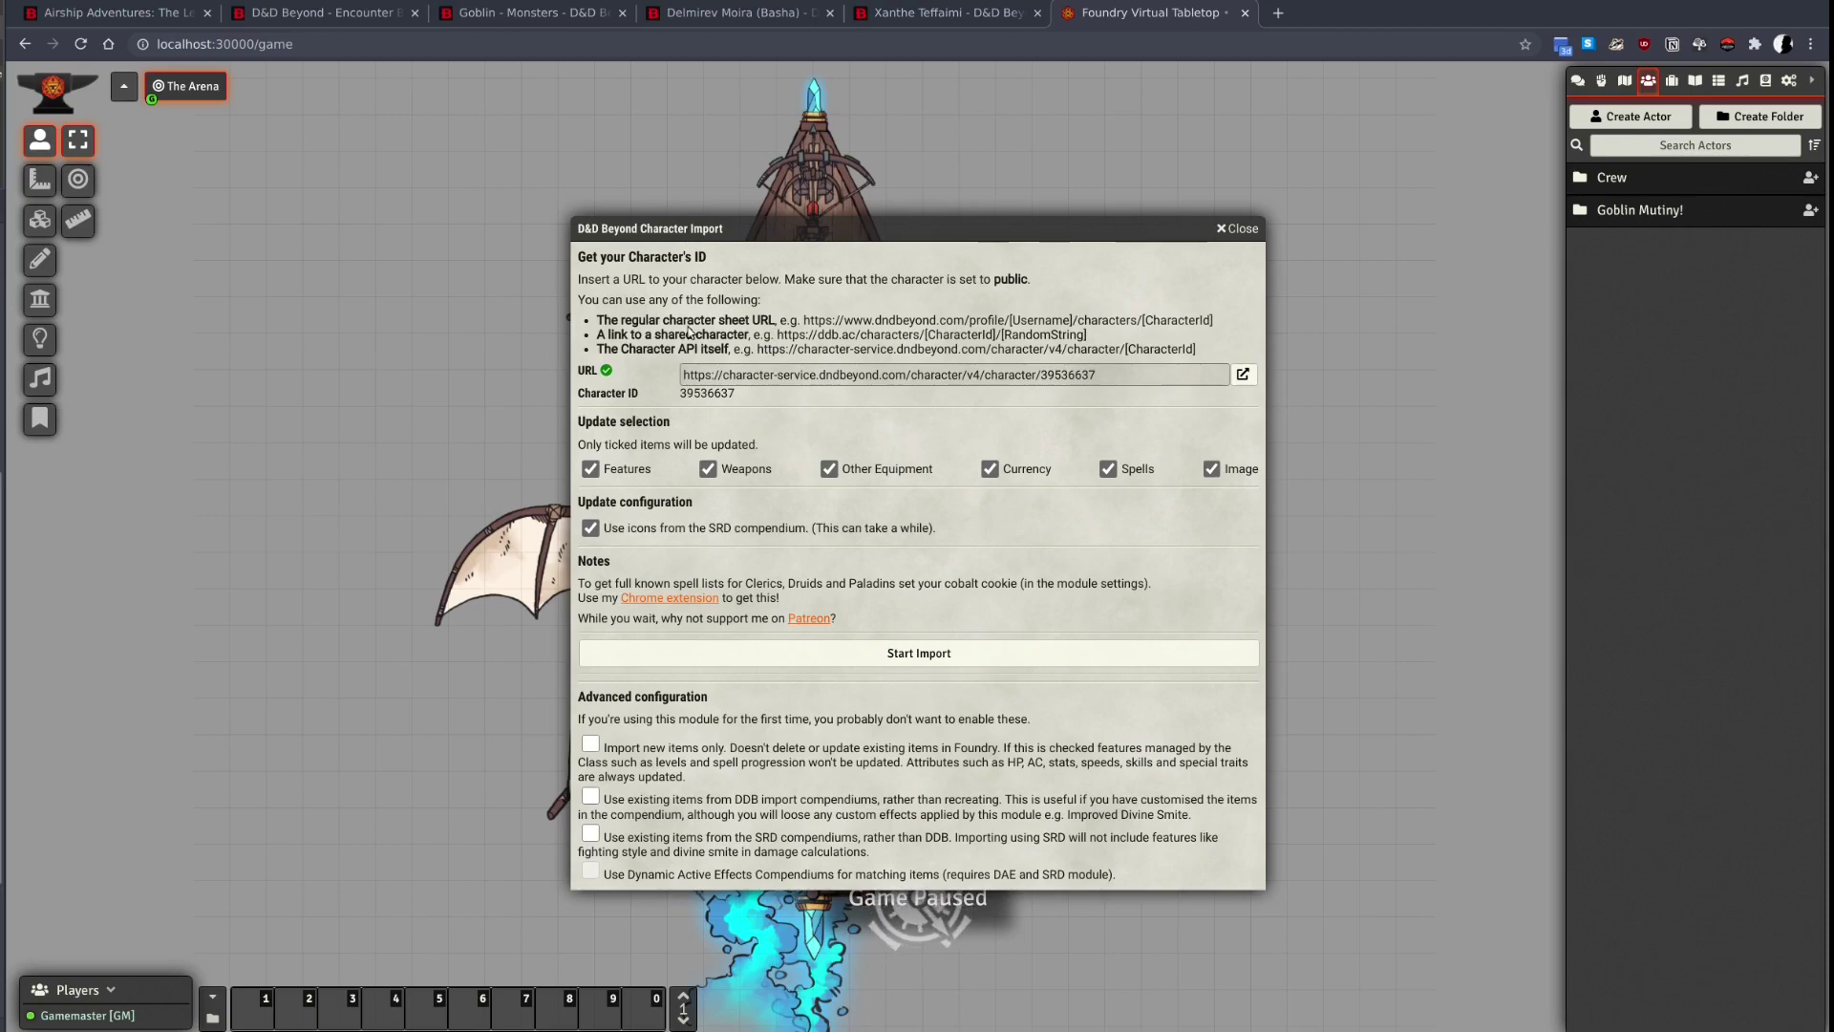
{"action": "left_click", "coordinate": [658, 600]}
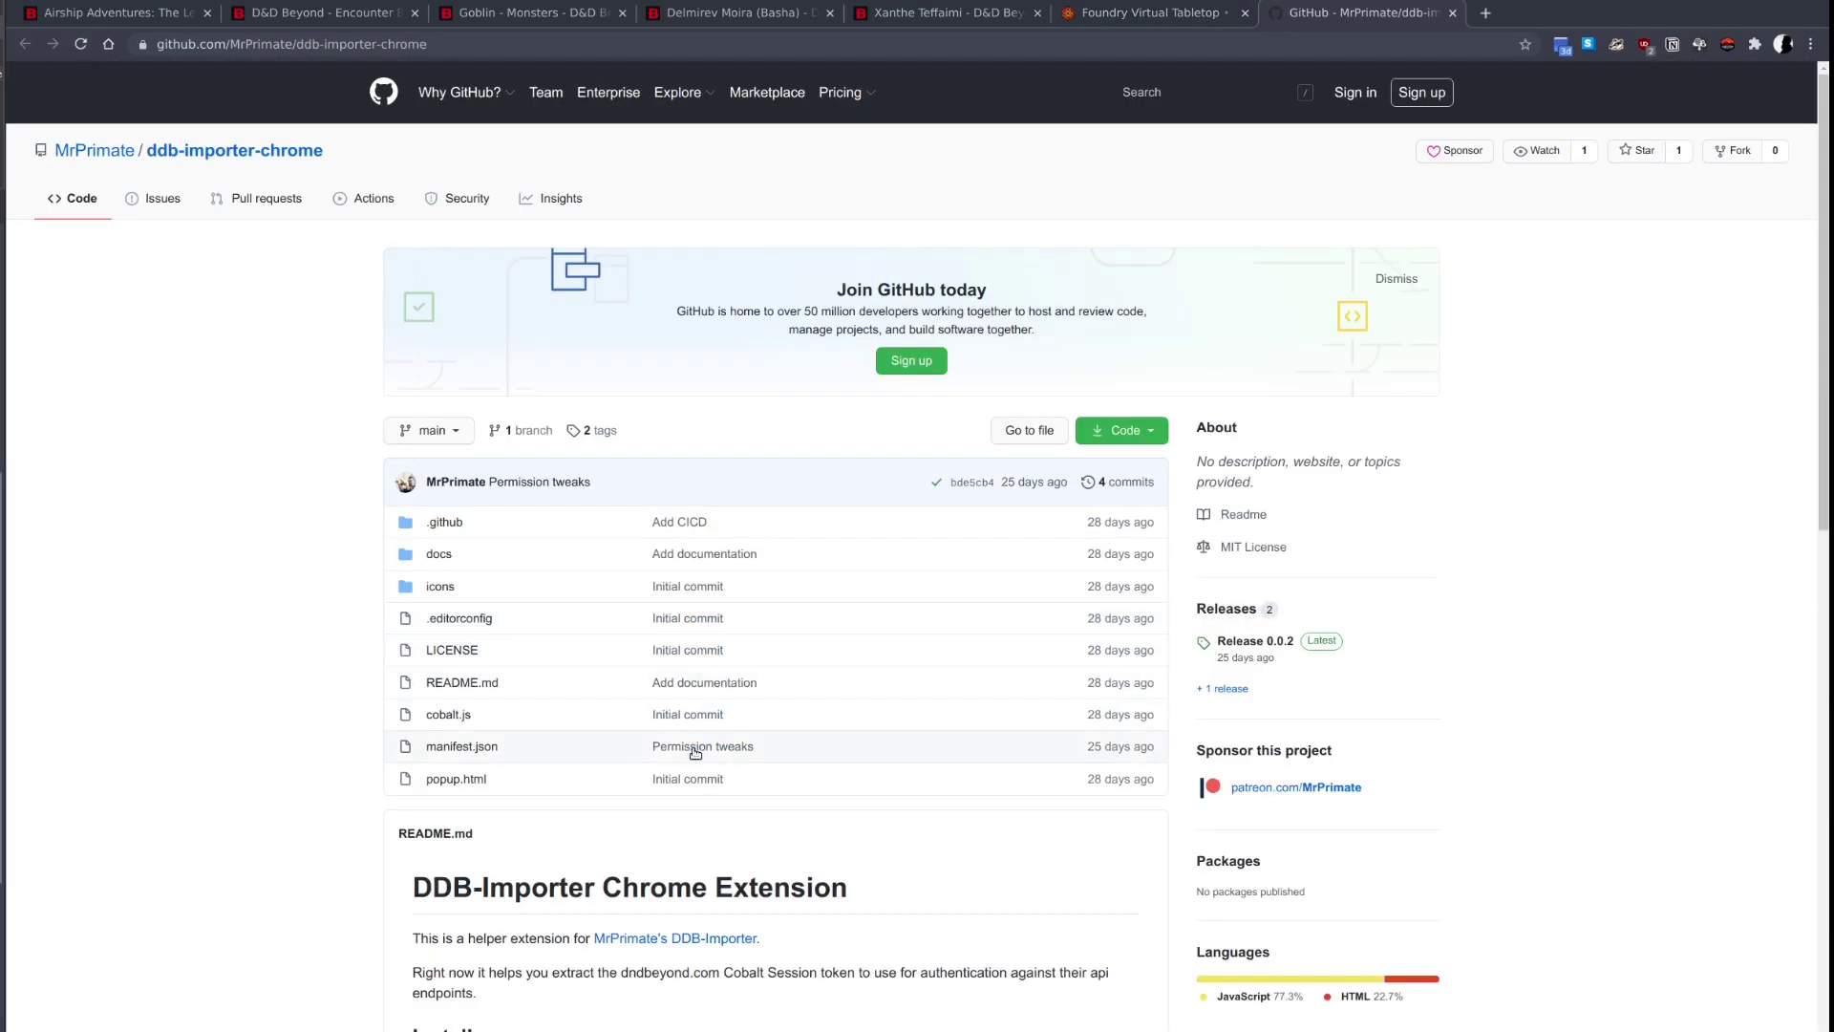
{"action": "scroll", "coordinate": [693, 770], "scroll_direction": "down", "scroll_amount": 3}
{"action": "scroll", "coordinate": [696, 777], "scroll_direction": "down", "scroll_amount": 2}
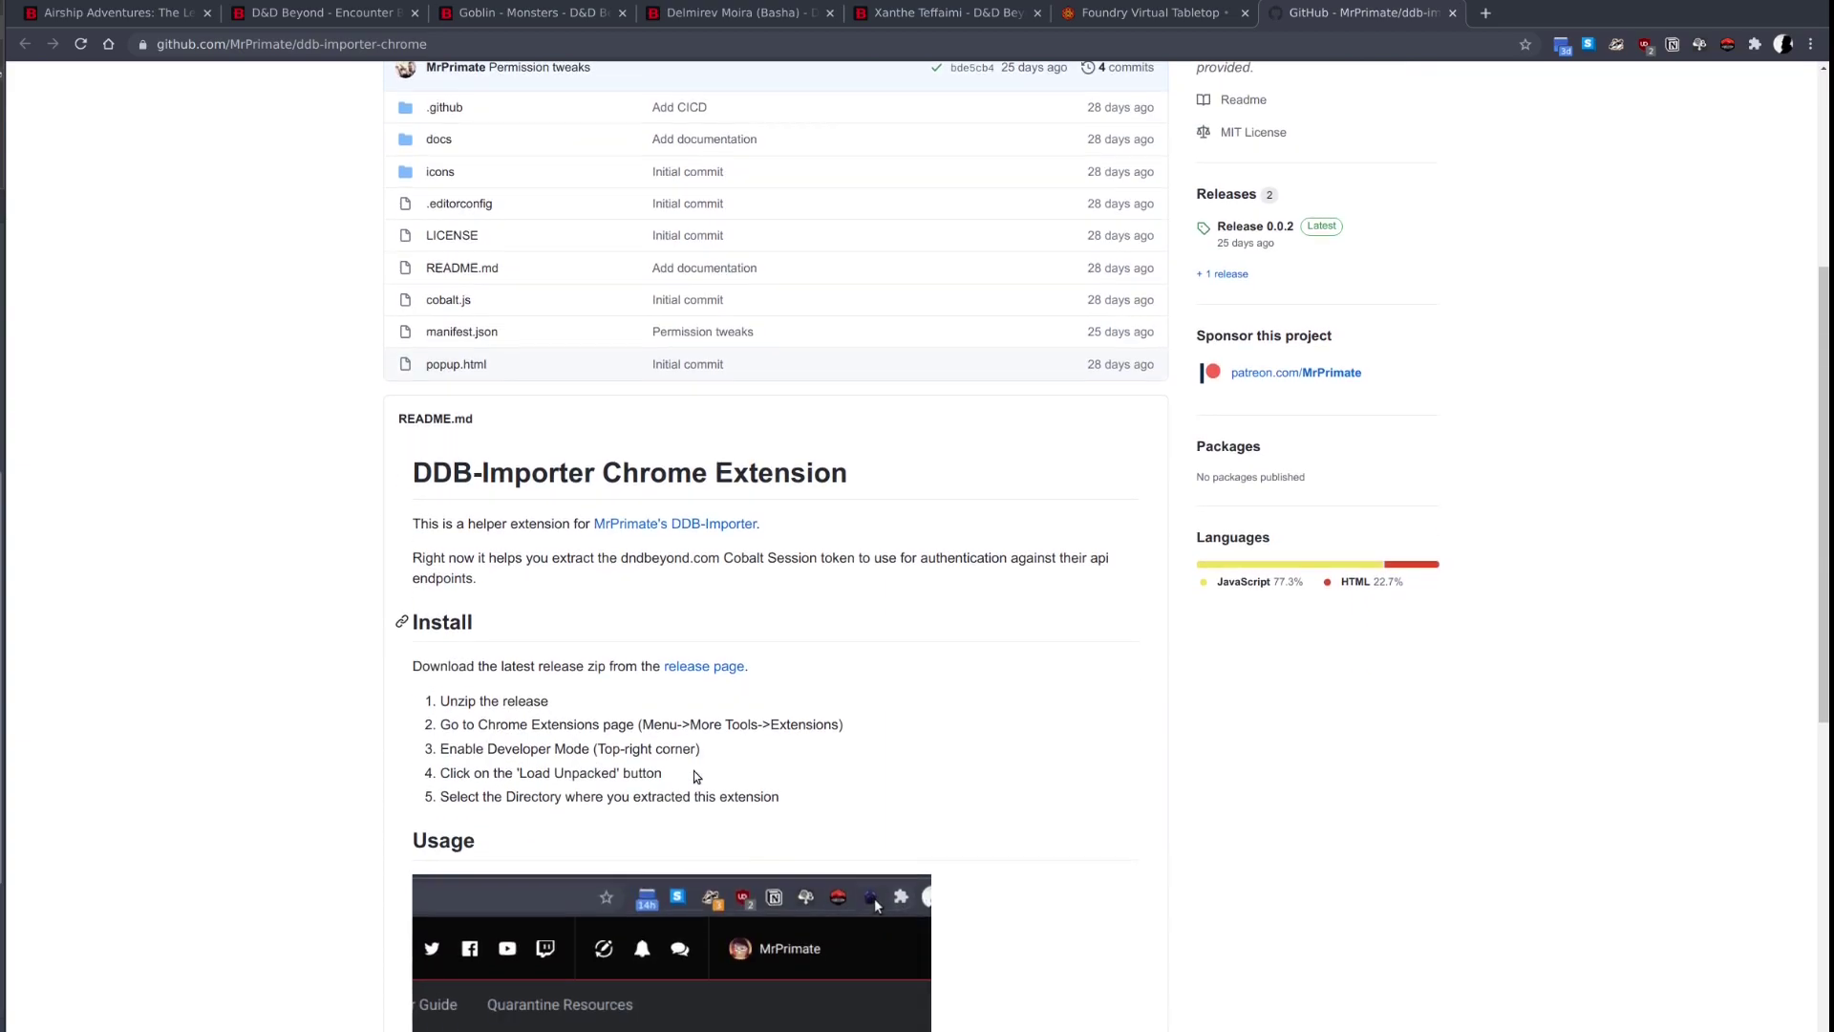
{"action": "left_click", "coordinate": [693, 666]}
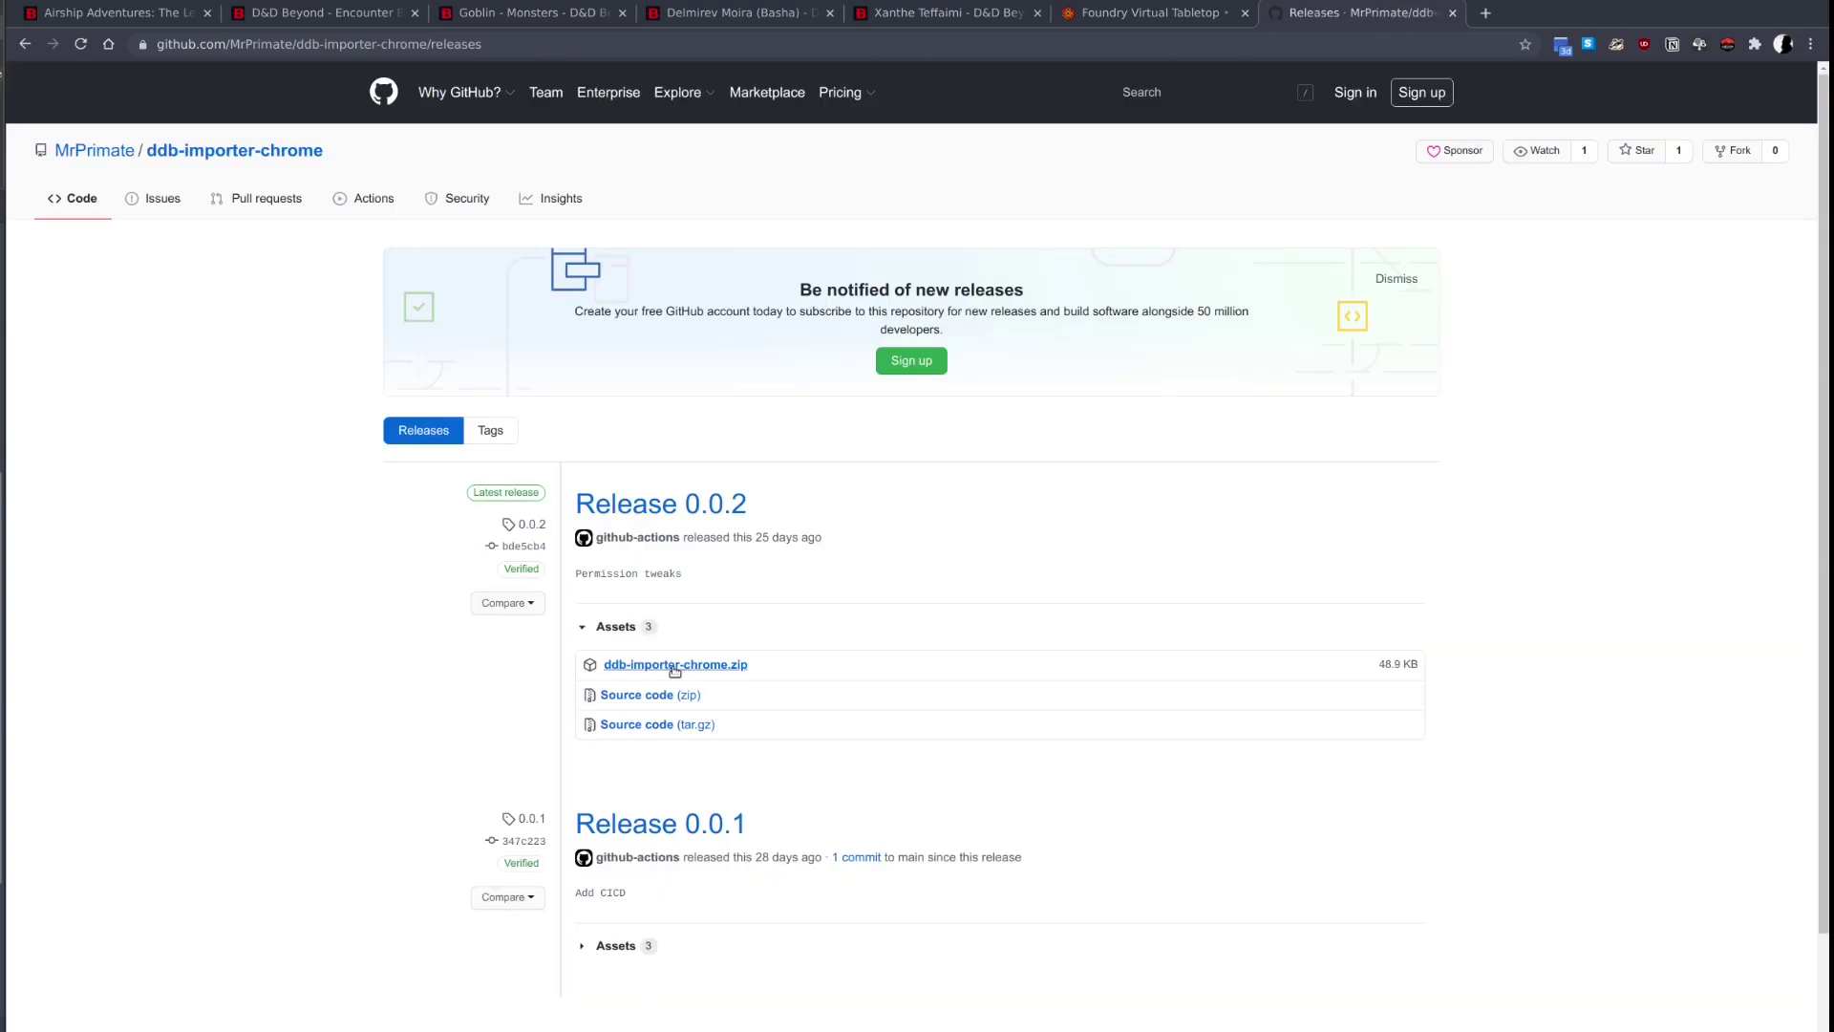
{"action": "left_click", "coordinate": [629, 666]}
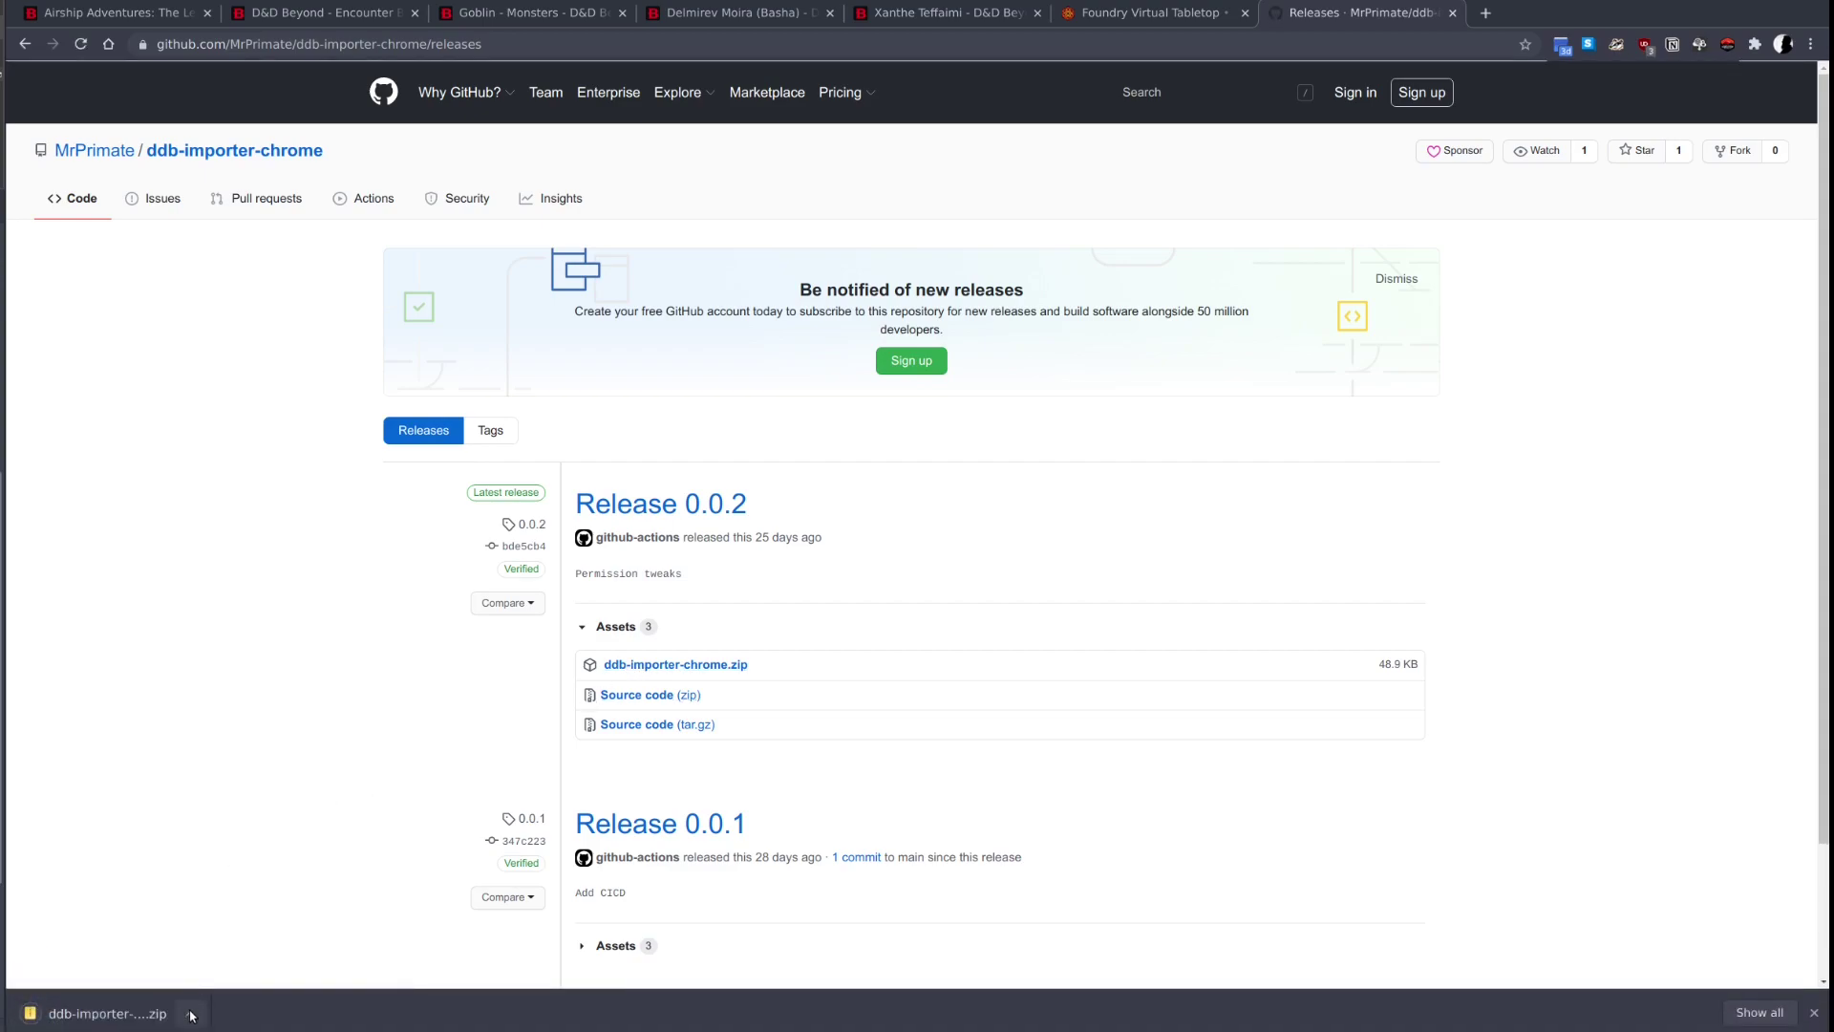
Extract ddb-importer-chrome.zip in the Downloads folder and close the file manager.
{"action": "left_click", "coordinate": [191, 1014]}
{"action": "left_click", "coordinate": [203, 947]}
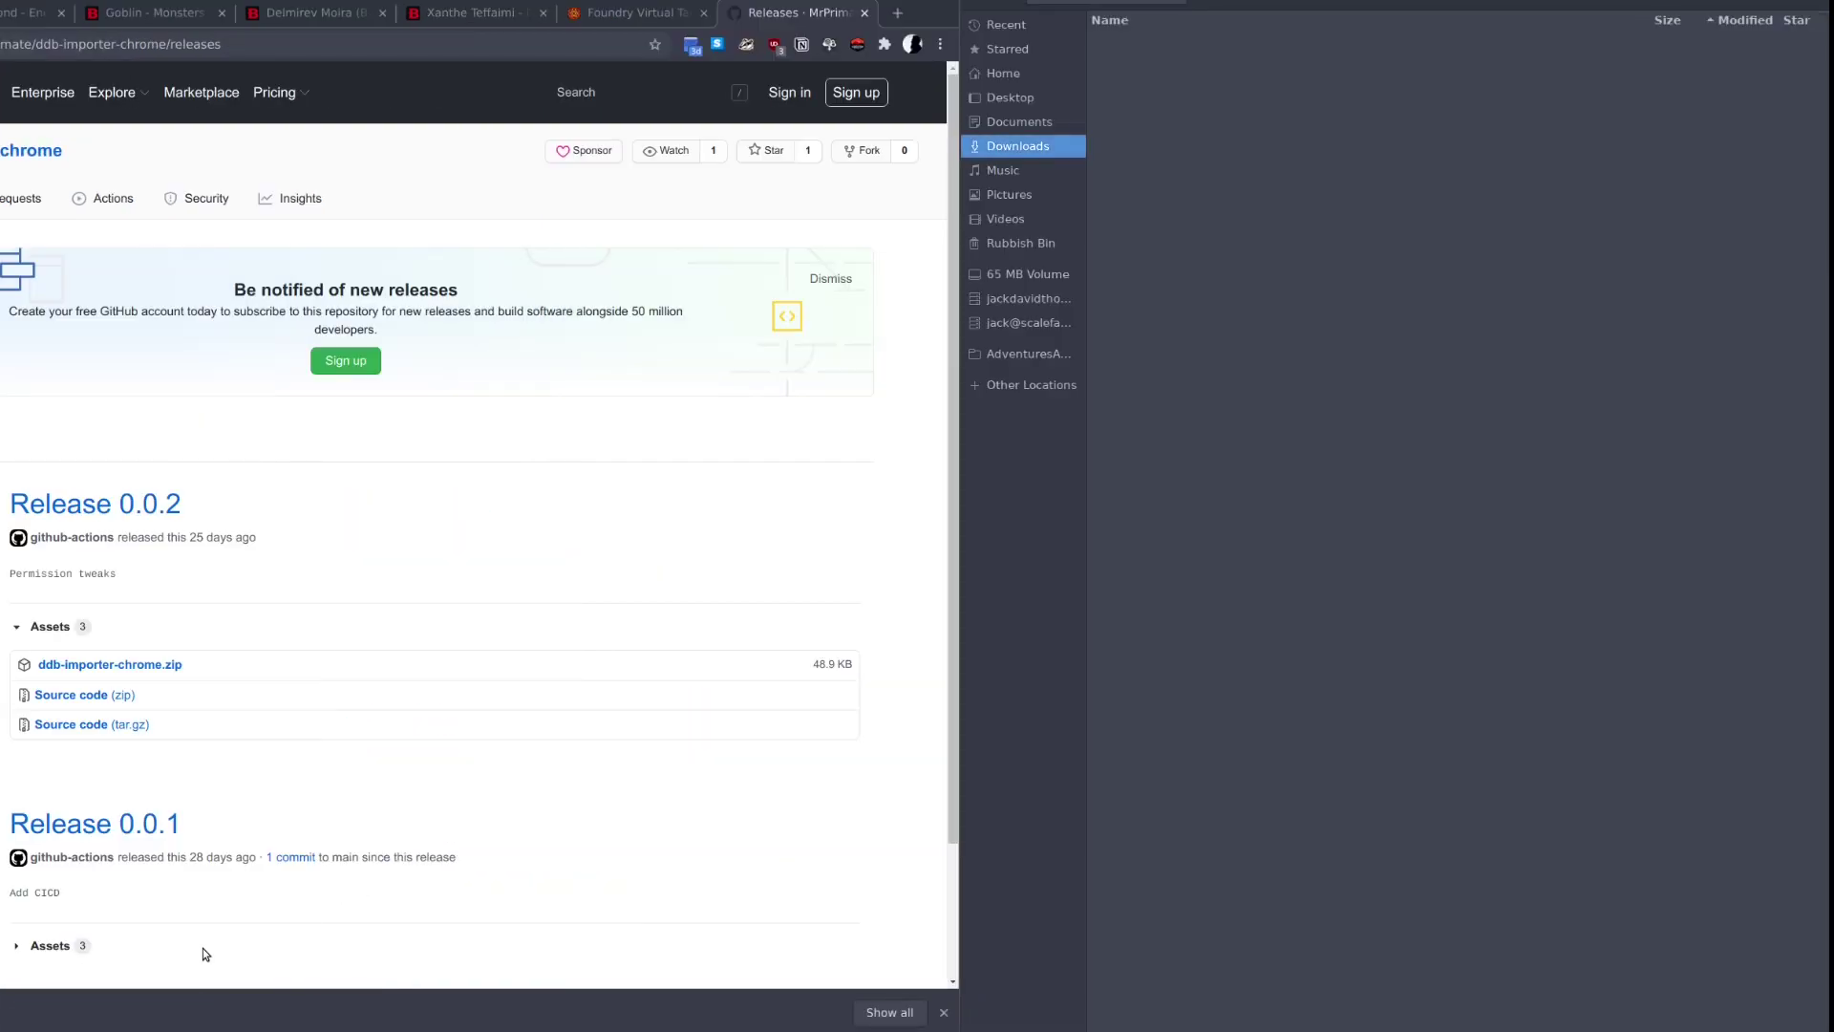
{"action": "left_click", "coordinate": [1157, 665]}
{"action": "right_click", "coordinate": [1158, 666]}
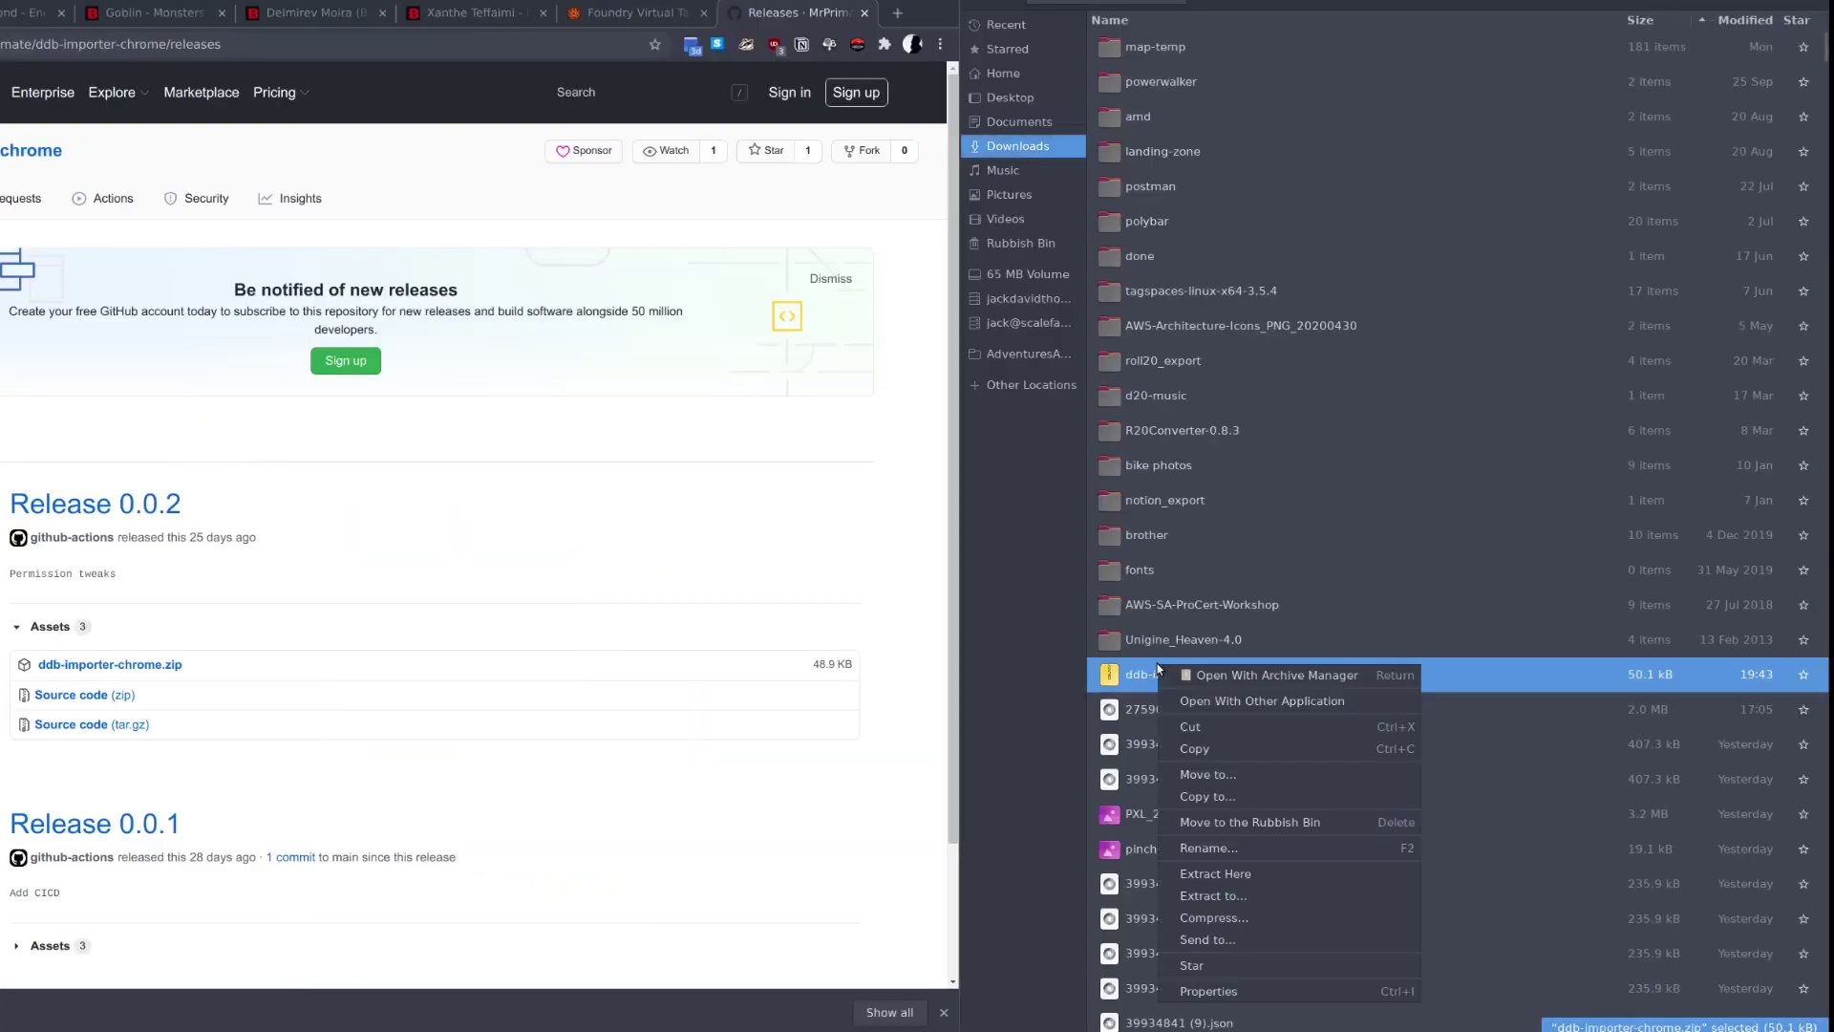
{"action": "left_click", "coordinate": [1211, 873]}
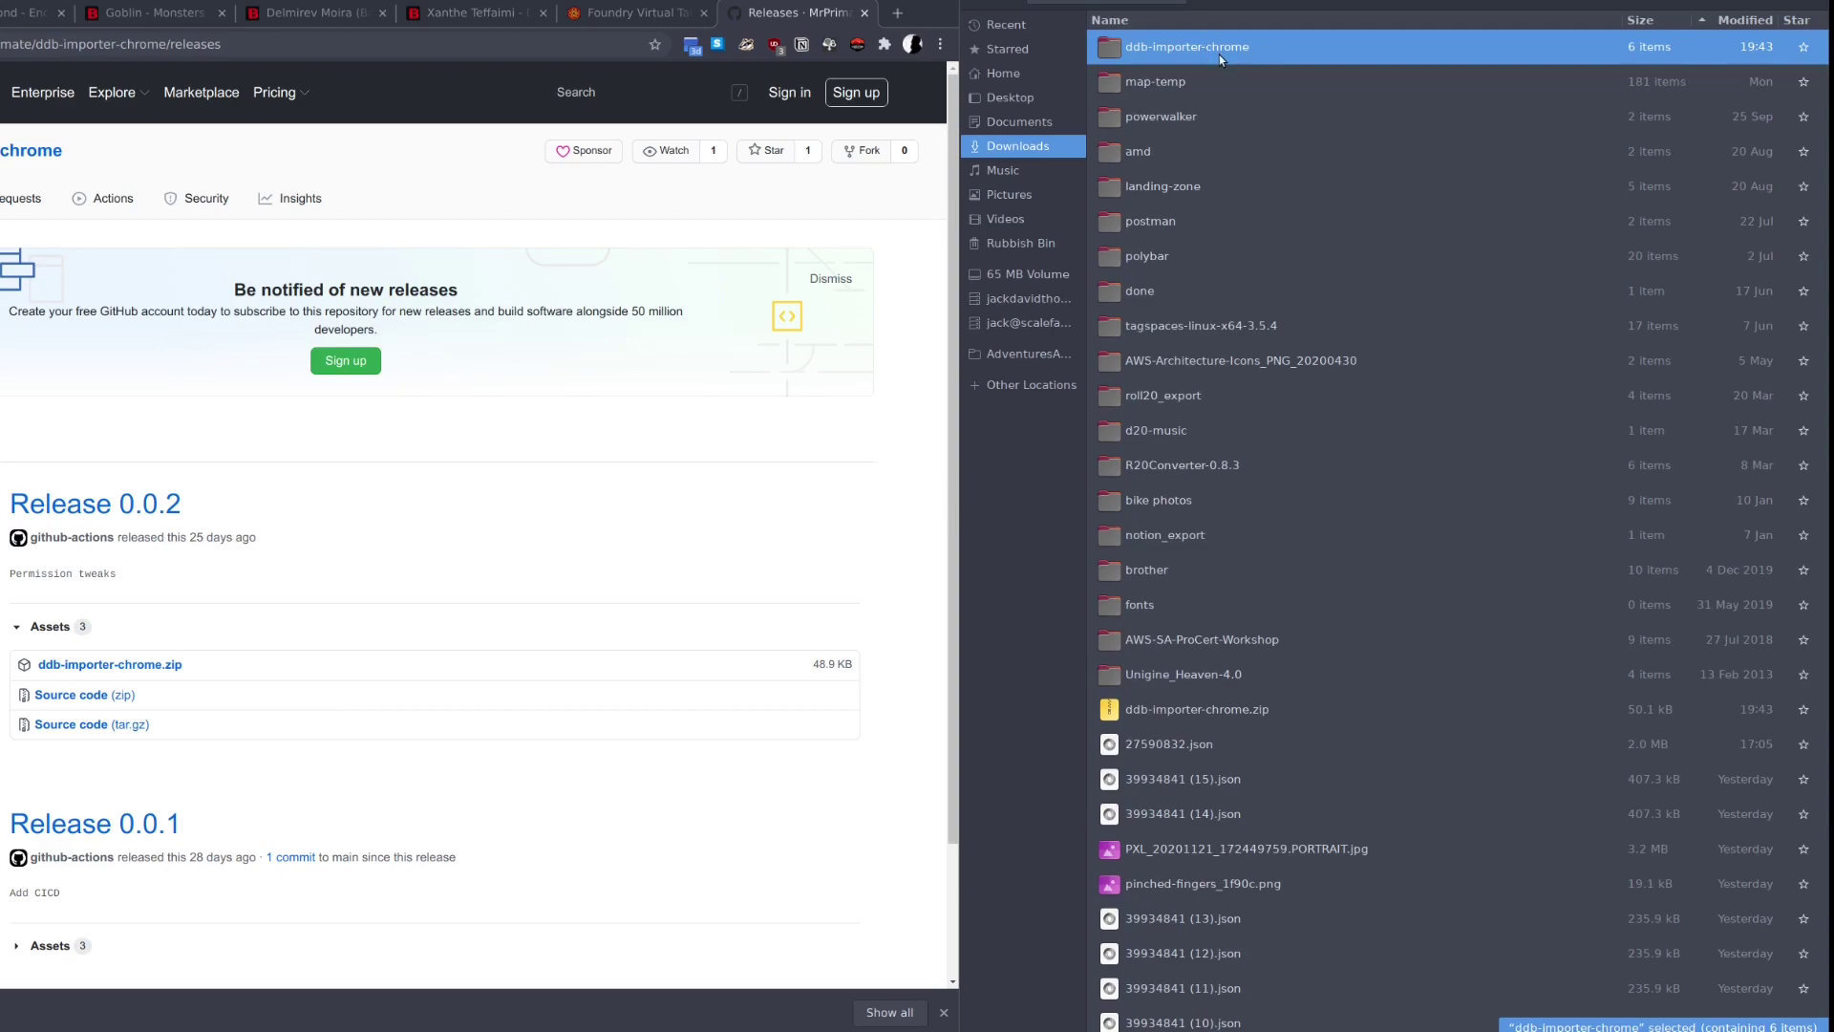
{"action": "left_click", "coordinate": [1819, 2]}
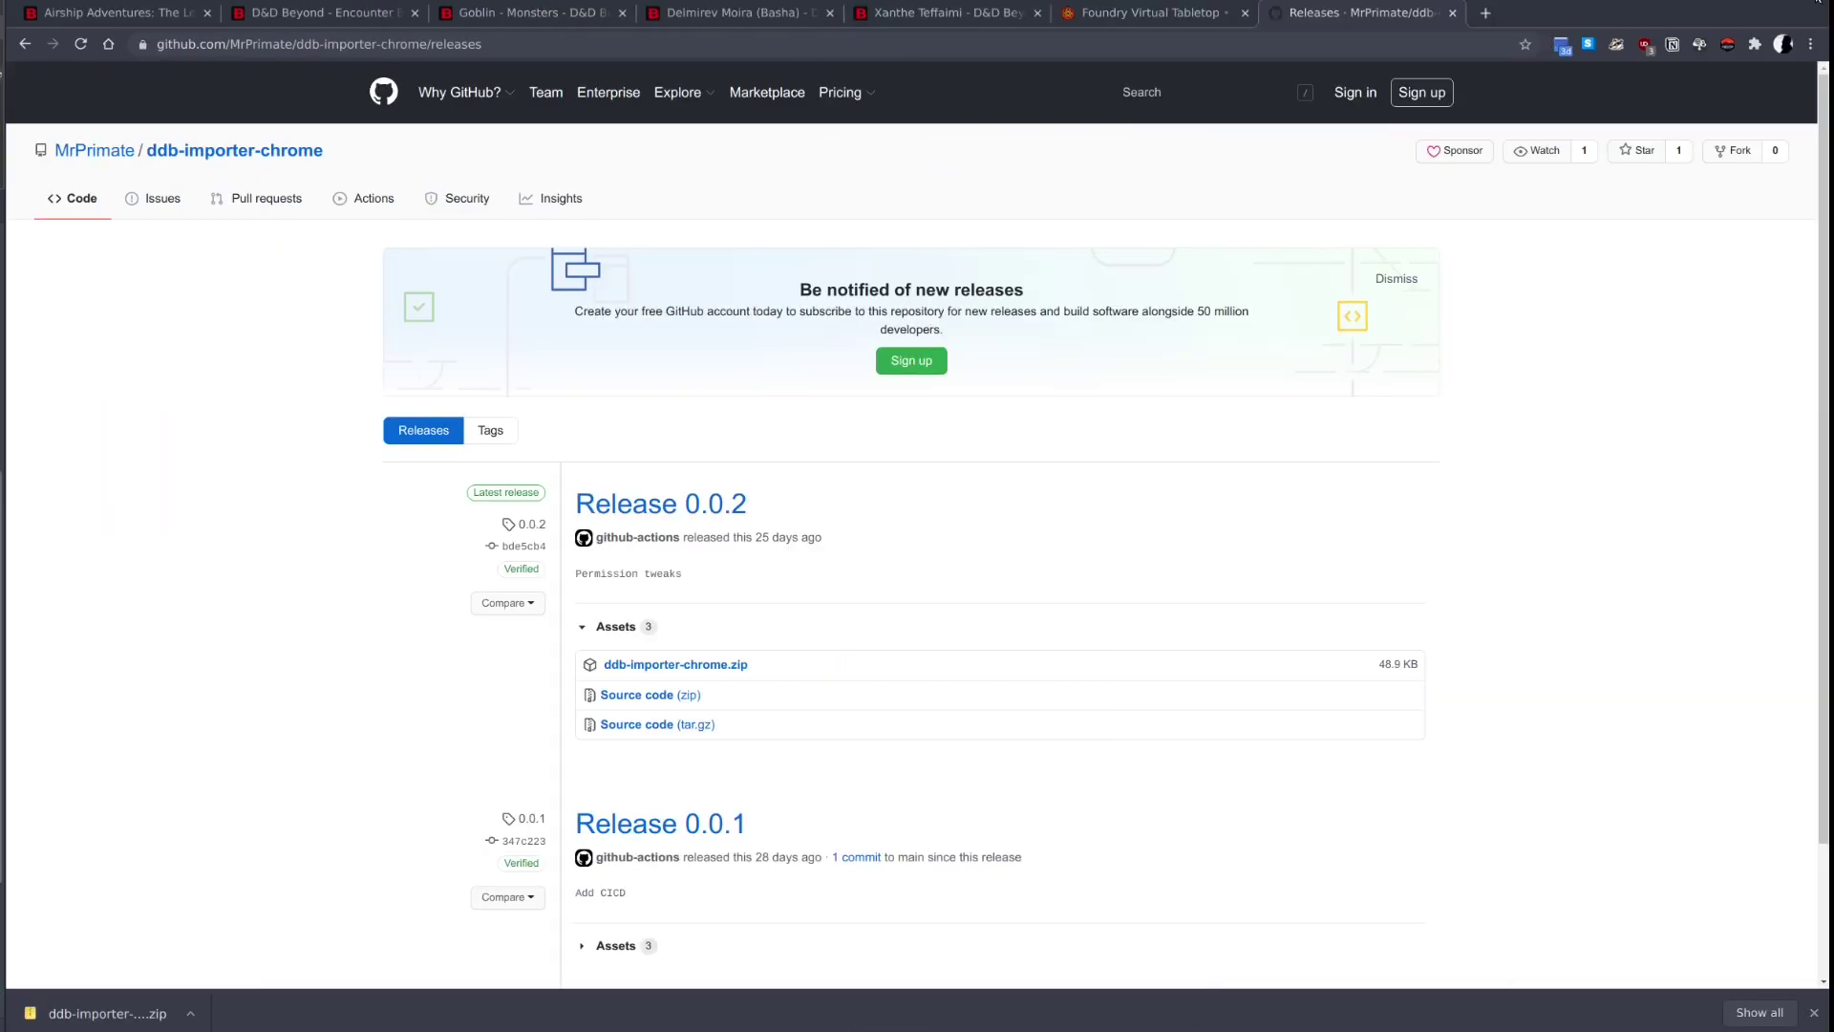
Go to the browser's extension management page and enable developer mode.
{"action": "left_click", "coordinate": [1809, 45]}
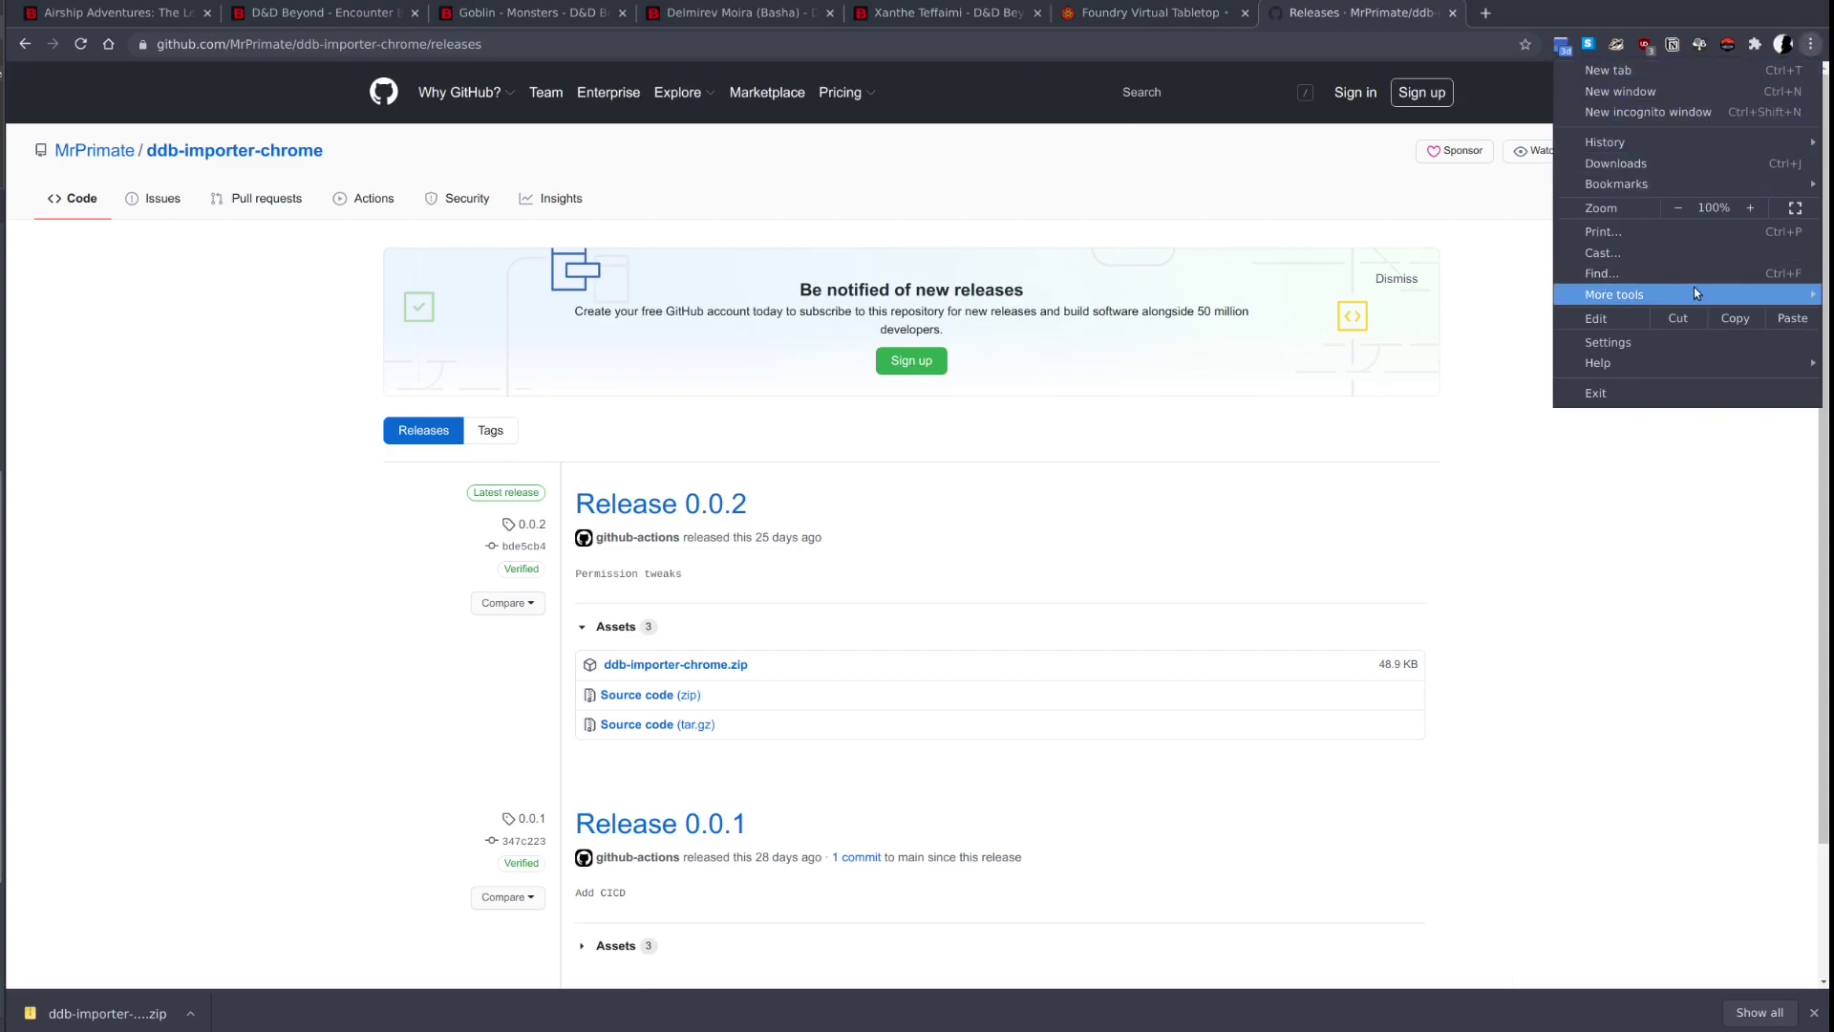
{"action": "mouse_move", "coordinate": [1695, 292]}
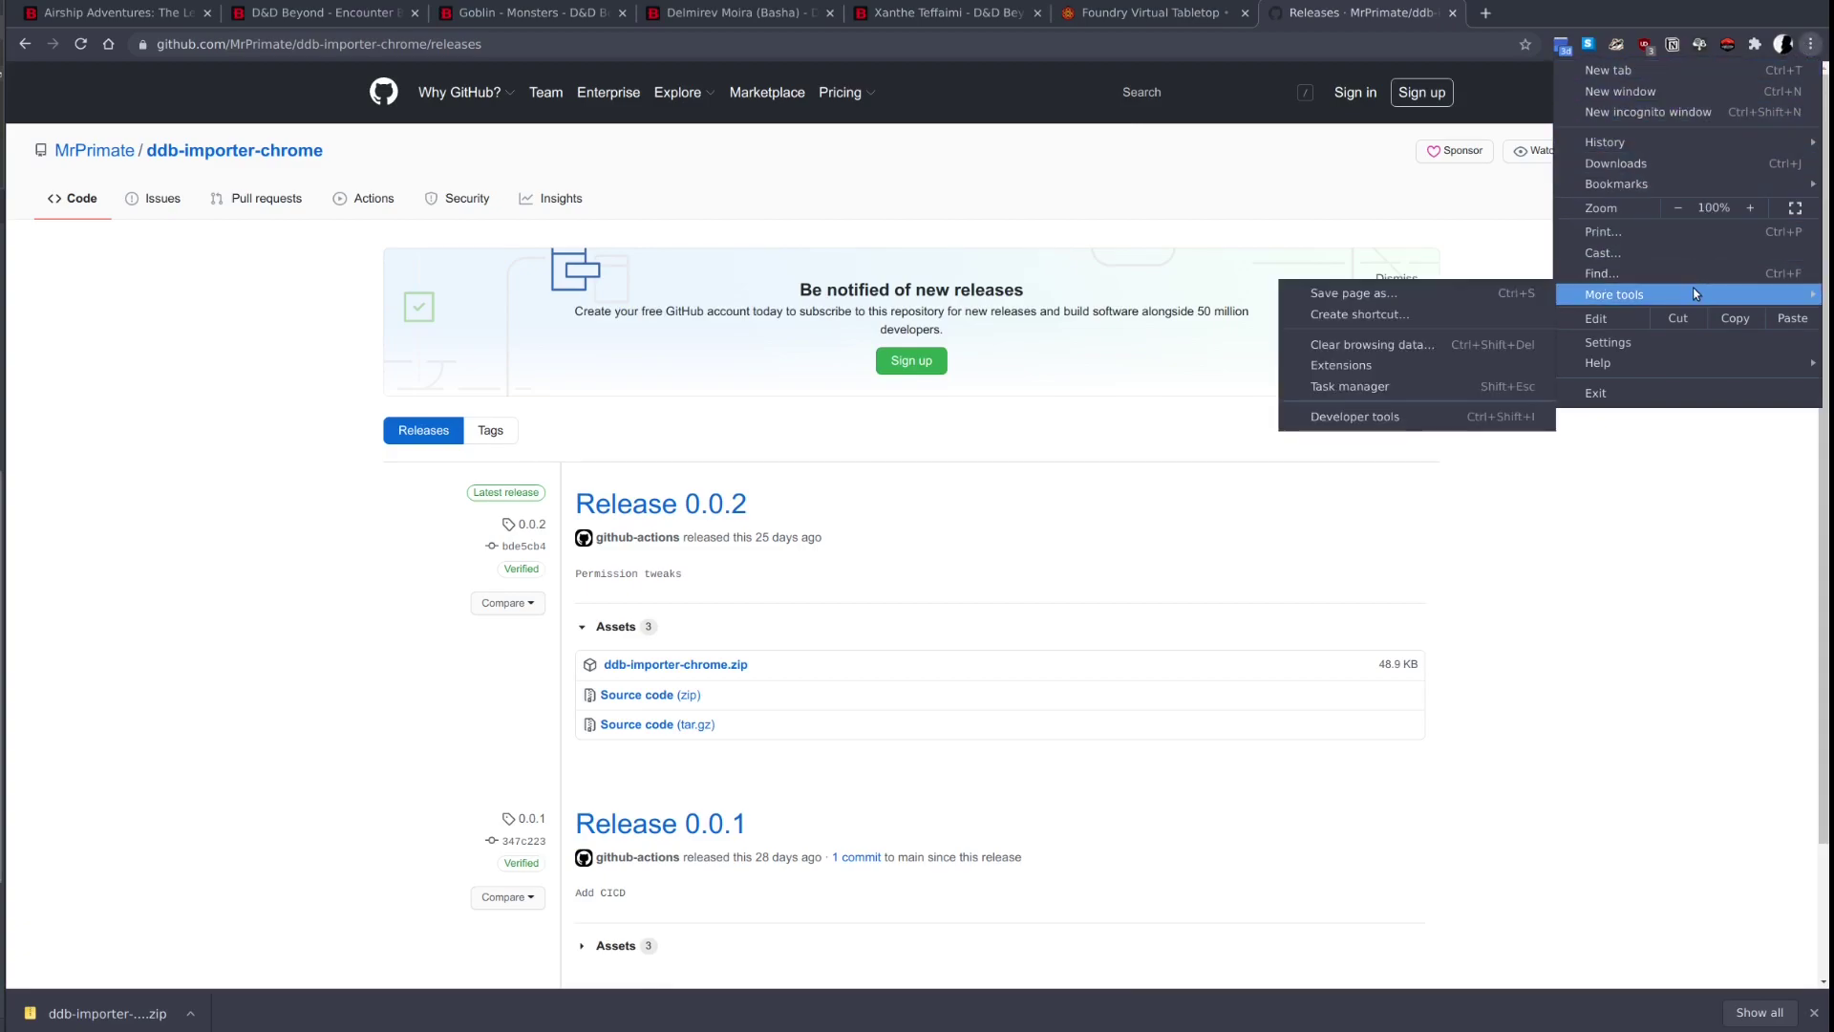
{"action": "left_click", "coordinate": [1491, 367]}
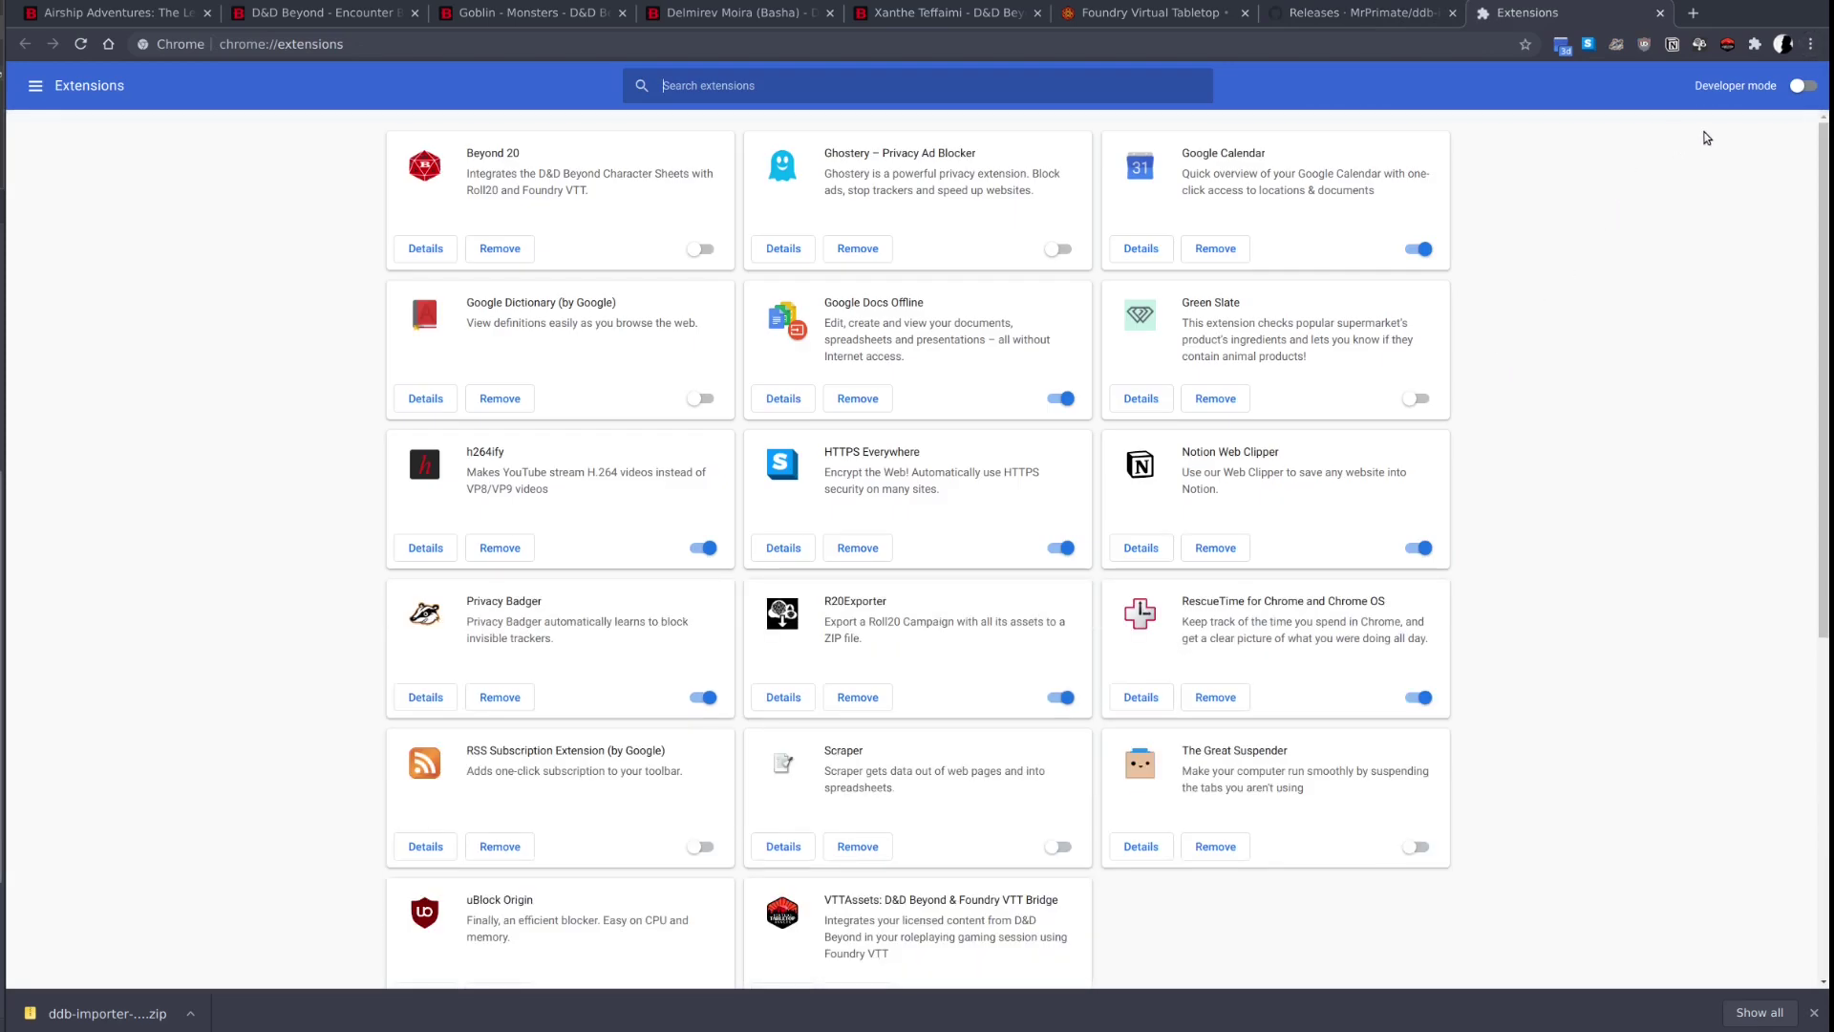
{"action": "left_click", "coordinate": [1798, 87]}
{"action": "left_click", "coordinate": [1798, 87]}
{"action": "left_click", "coordinate": [1797, 87]}
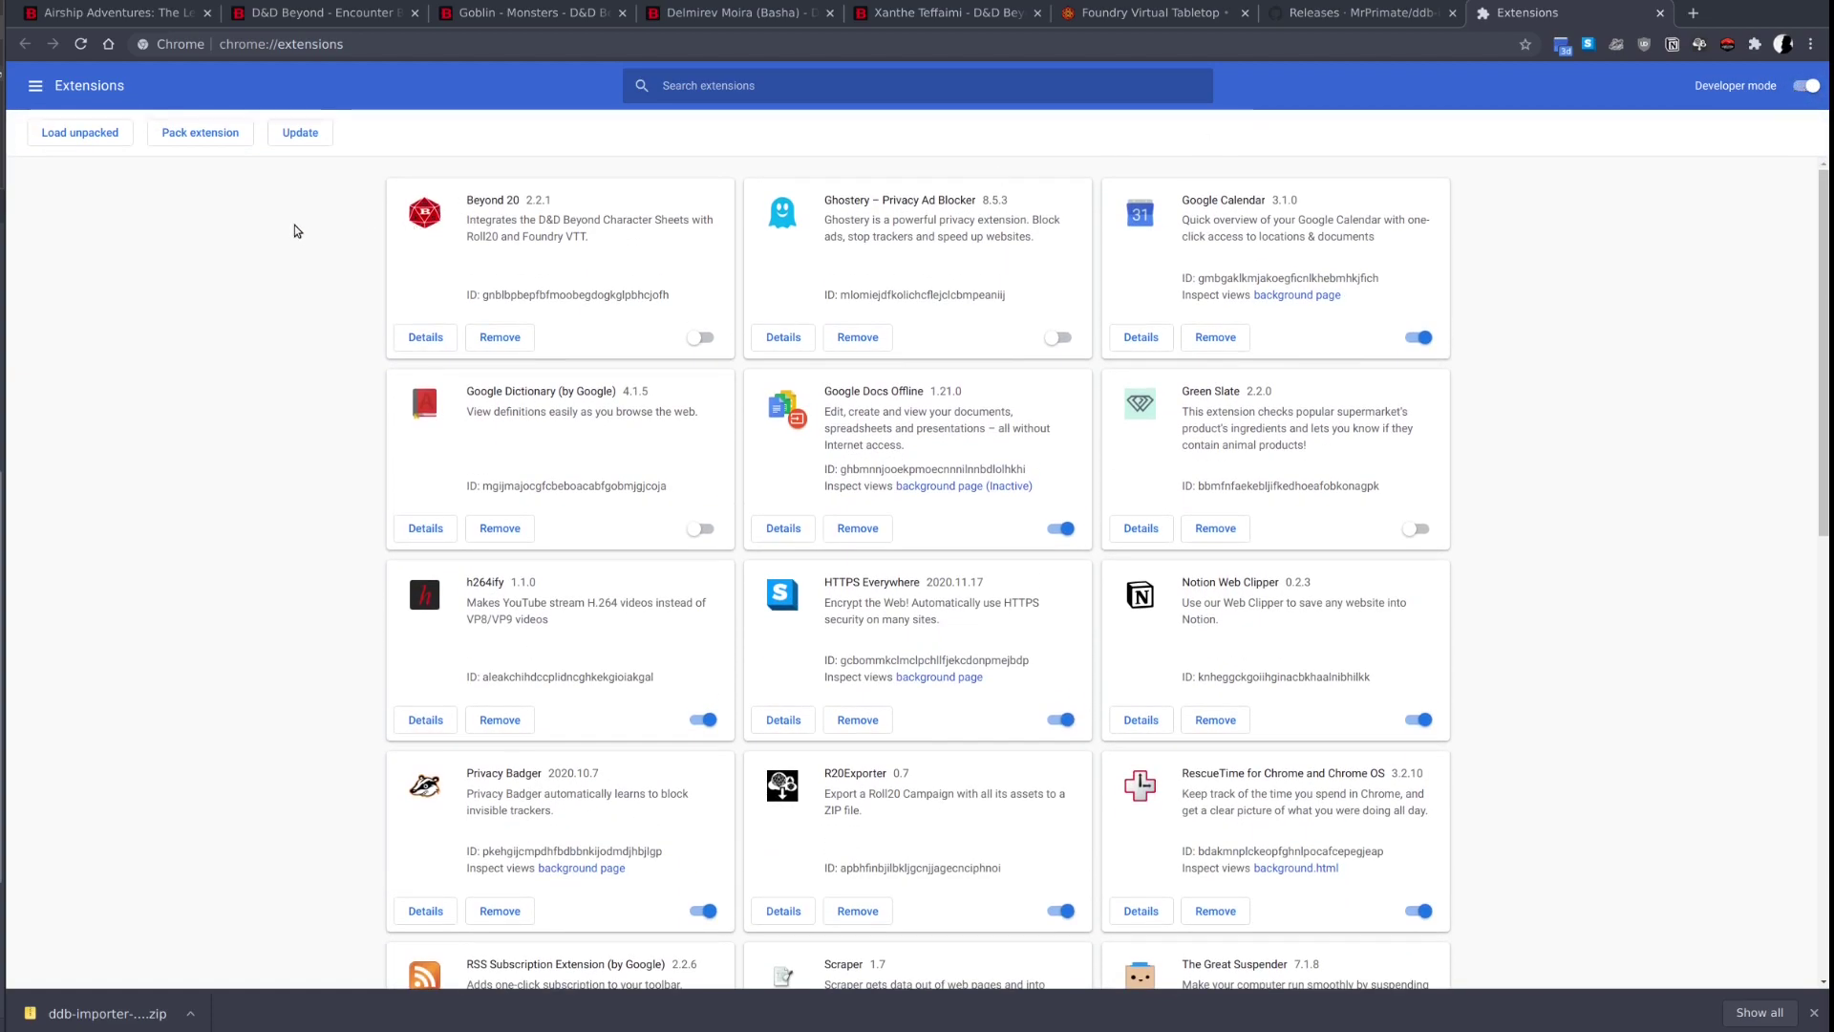
Load the ddb-importer-chrome folder from Downloads as an unpacked extension.
{"action": "left_click", "coordinate": [88, 135]}
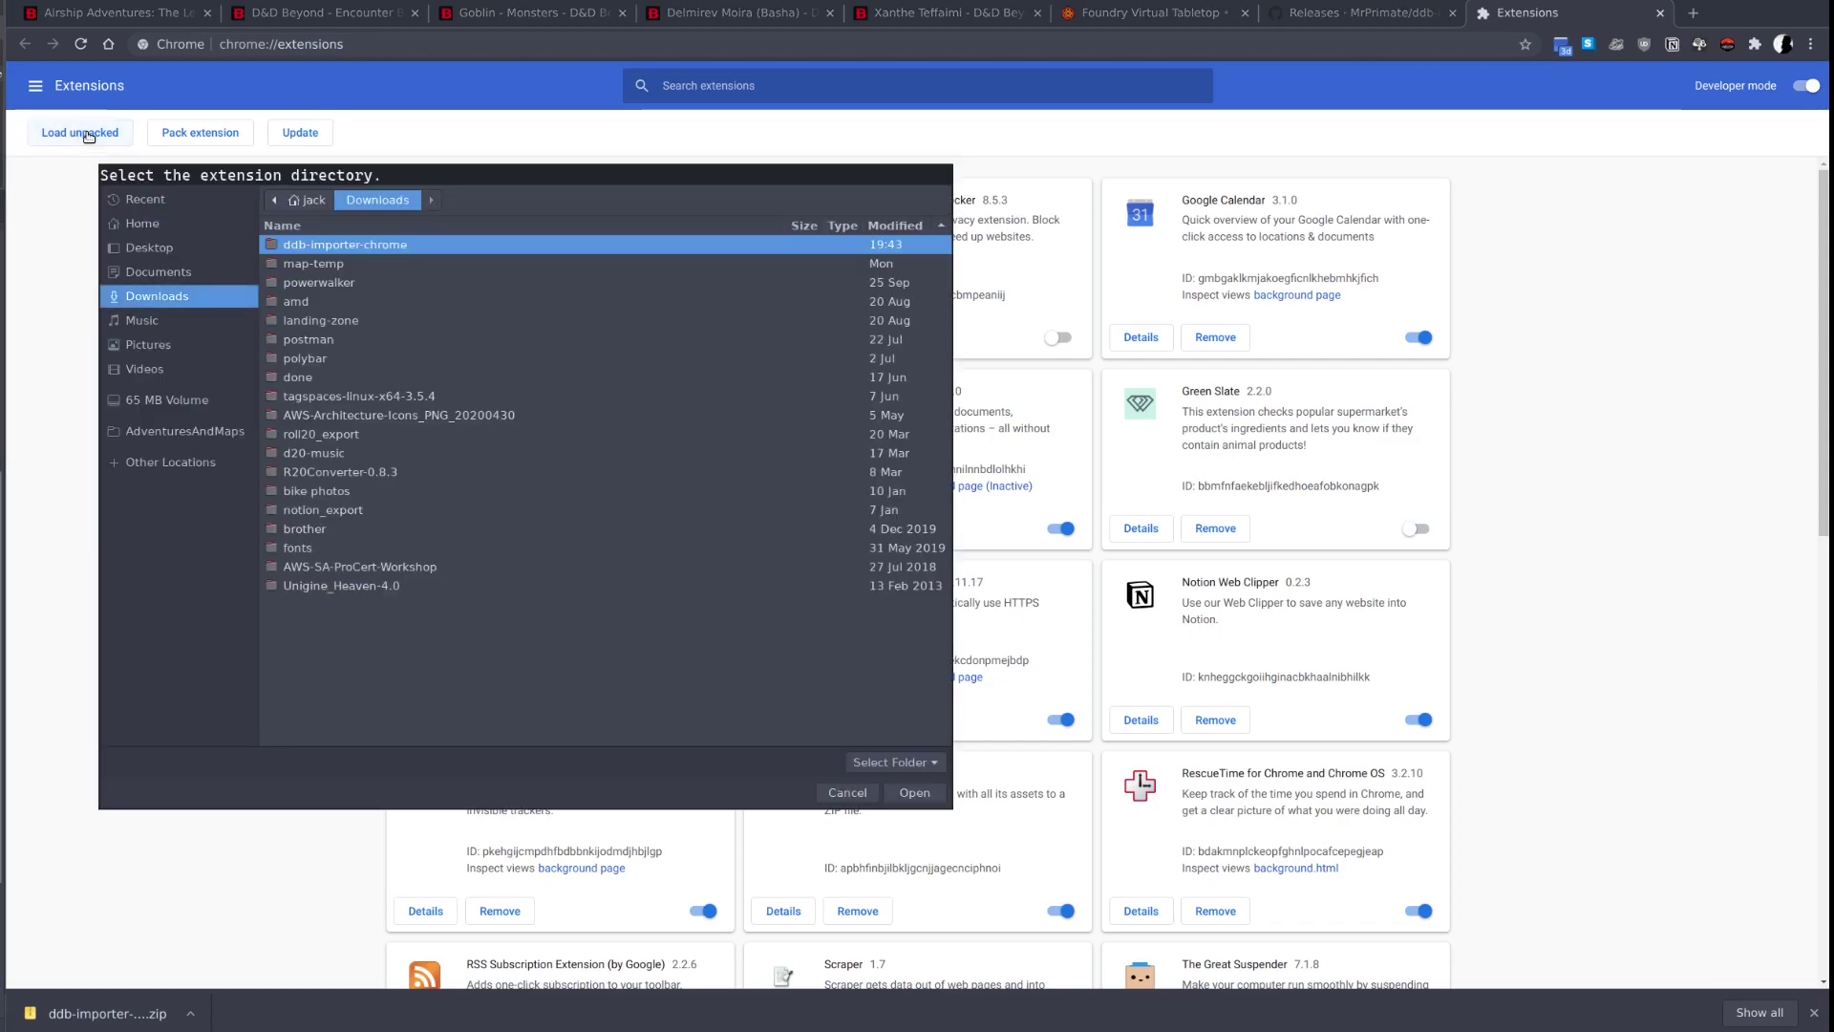
{"action": "double_click", "coordinate": [305, 246]}
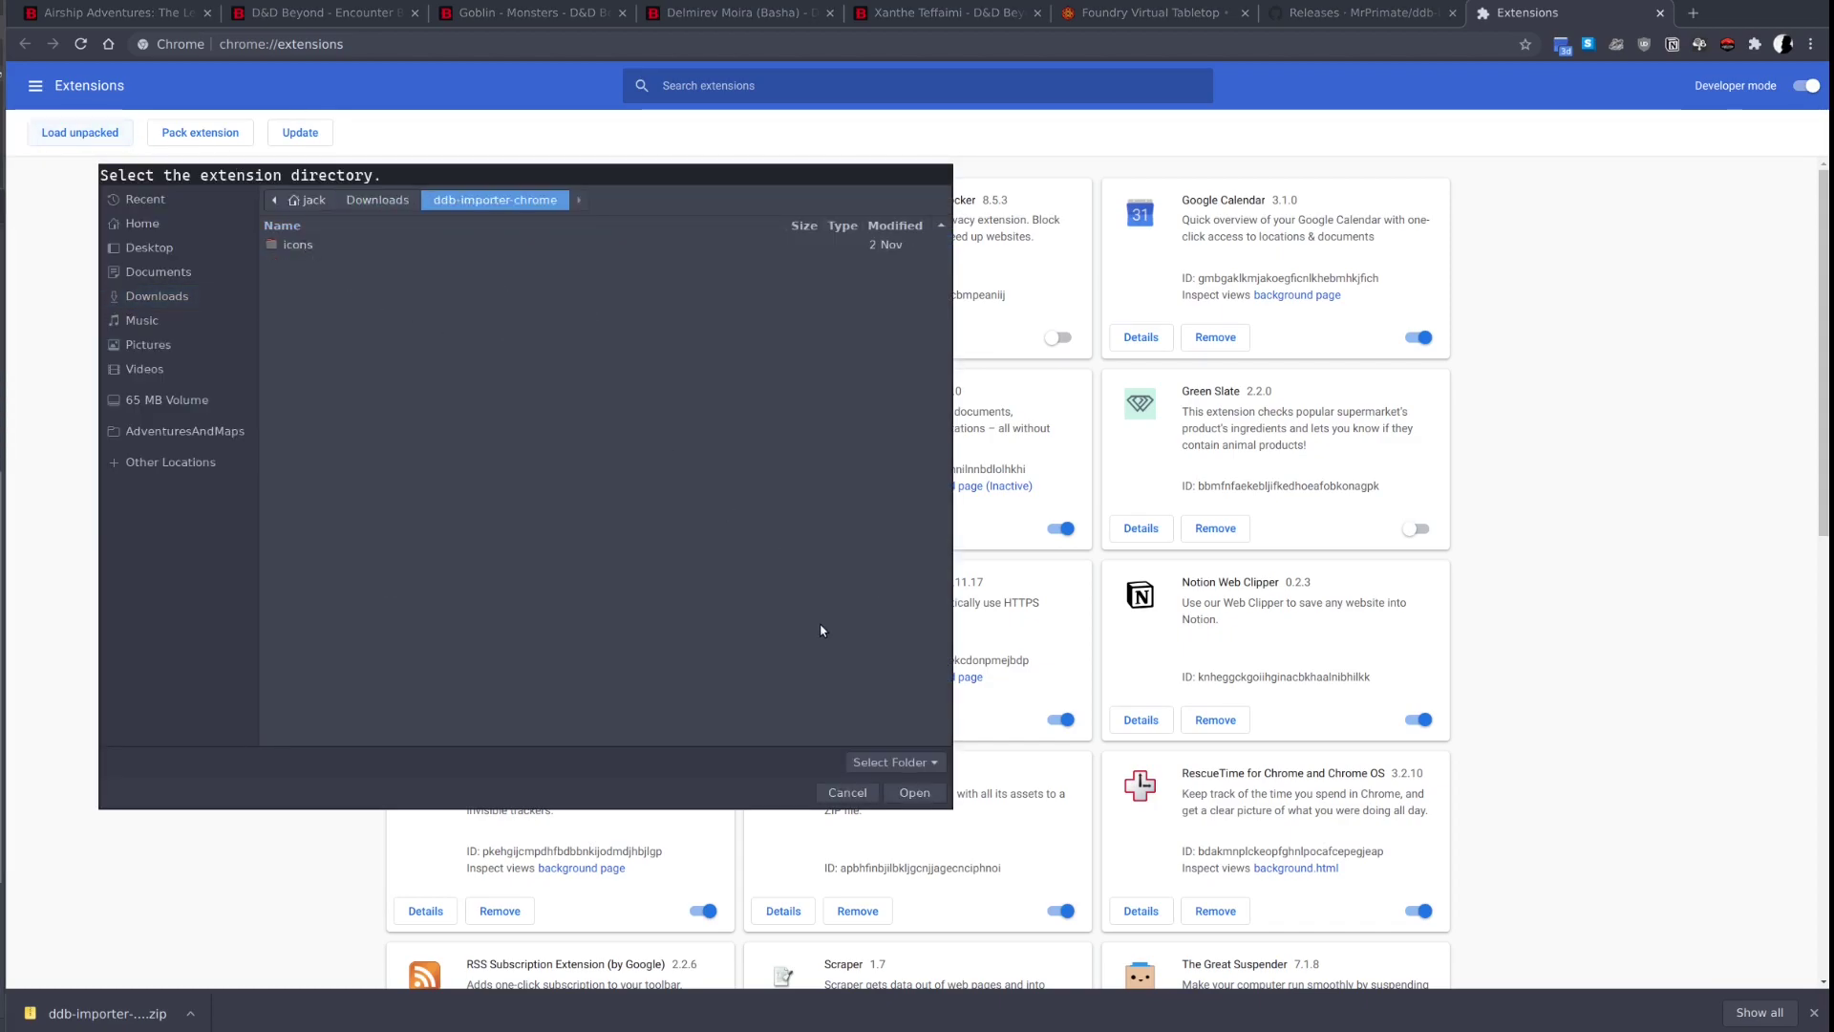
{"action": "left_click", "coordinate": [913, 793]}
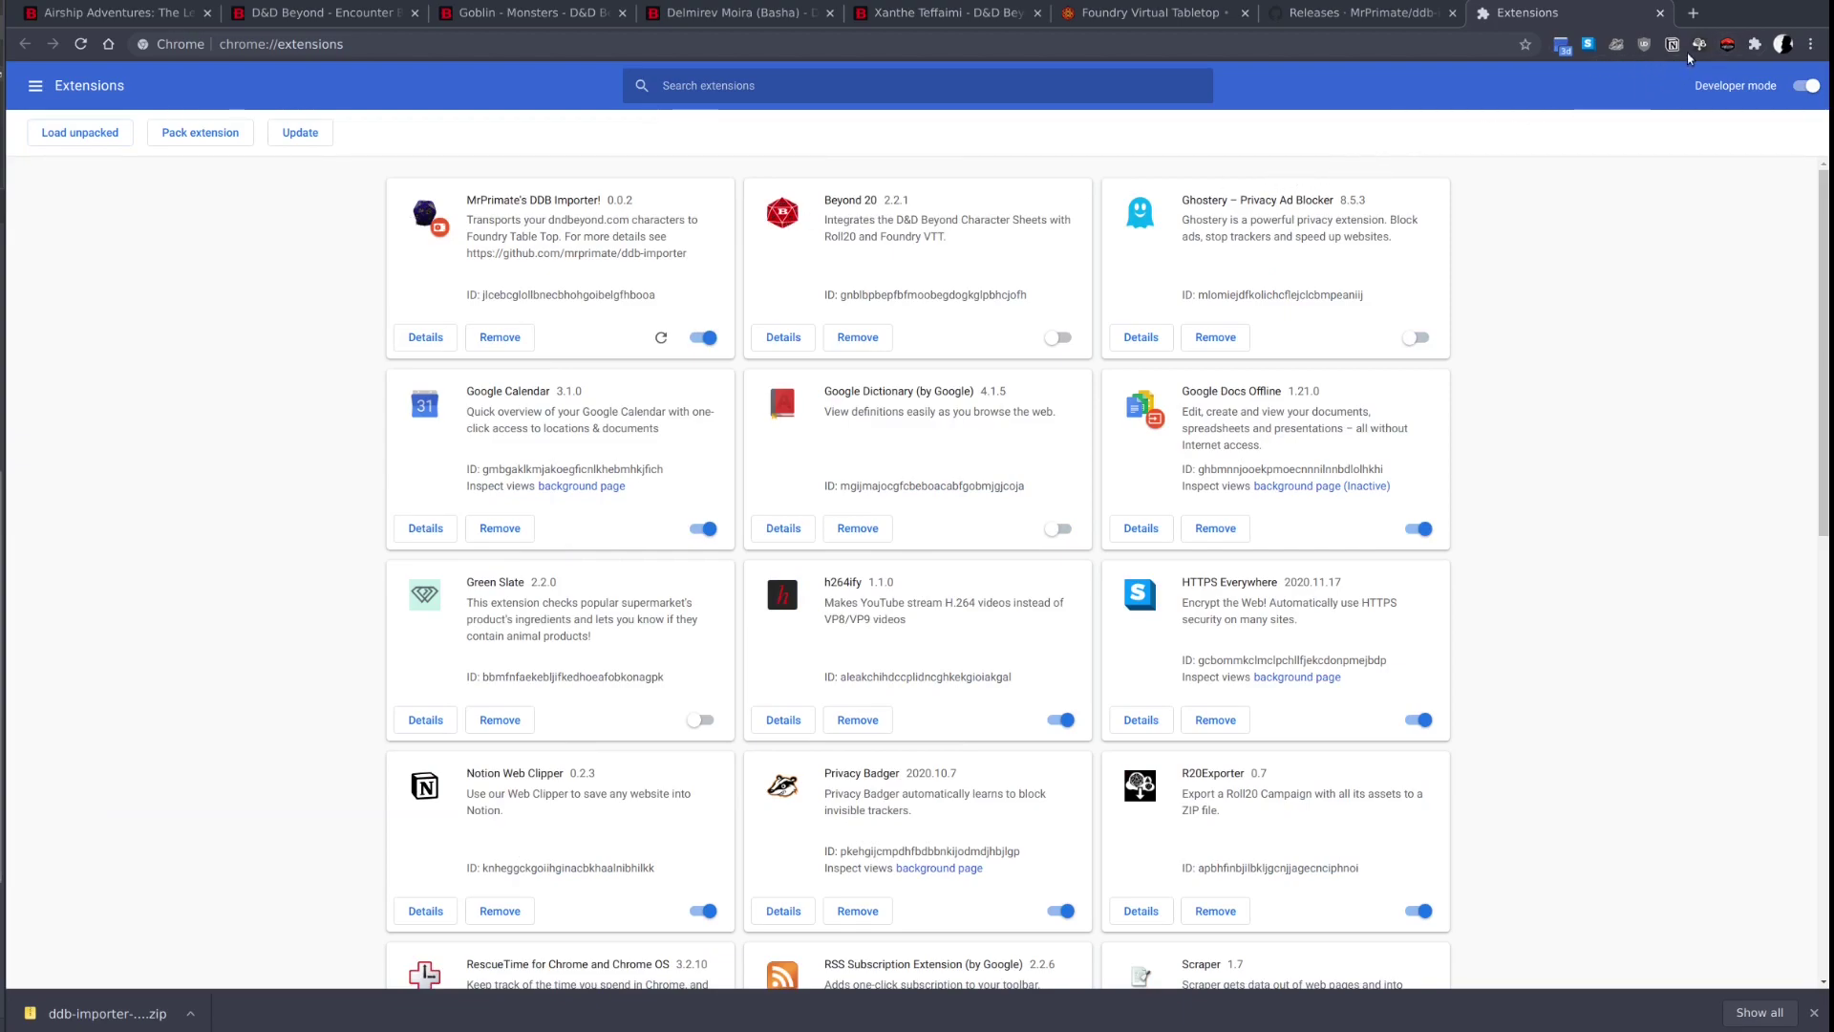
Pin MrPrimate's DDB Importer extension to the browser bar and close the extension management and GitHub releases pages.
{"action": "left_click", "coordinate": [1755, 44]}
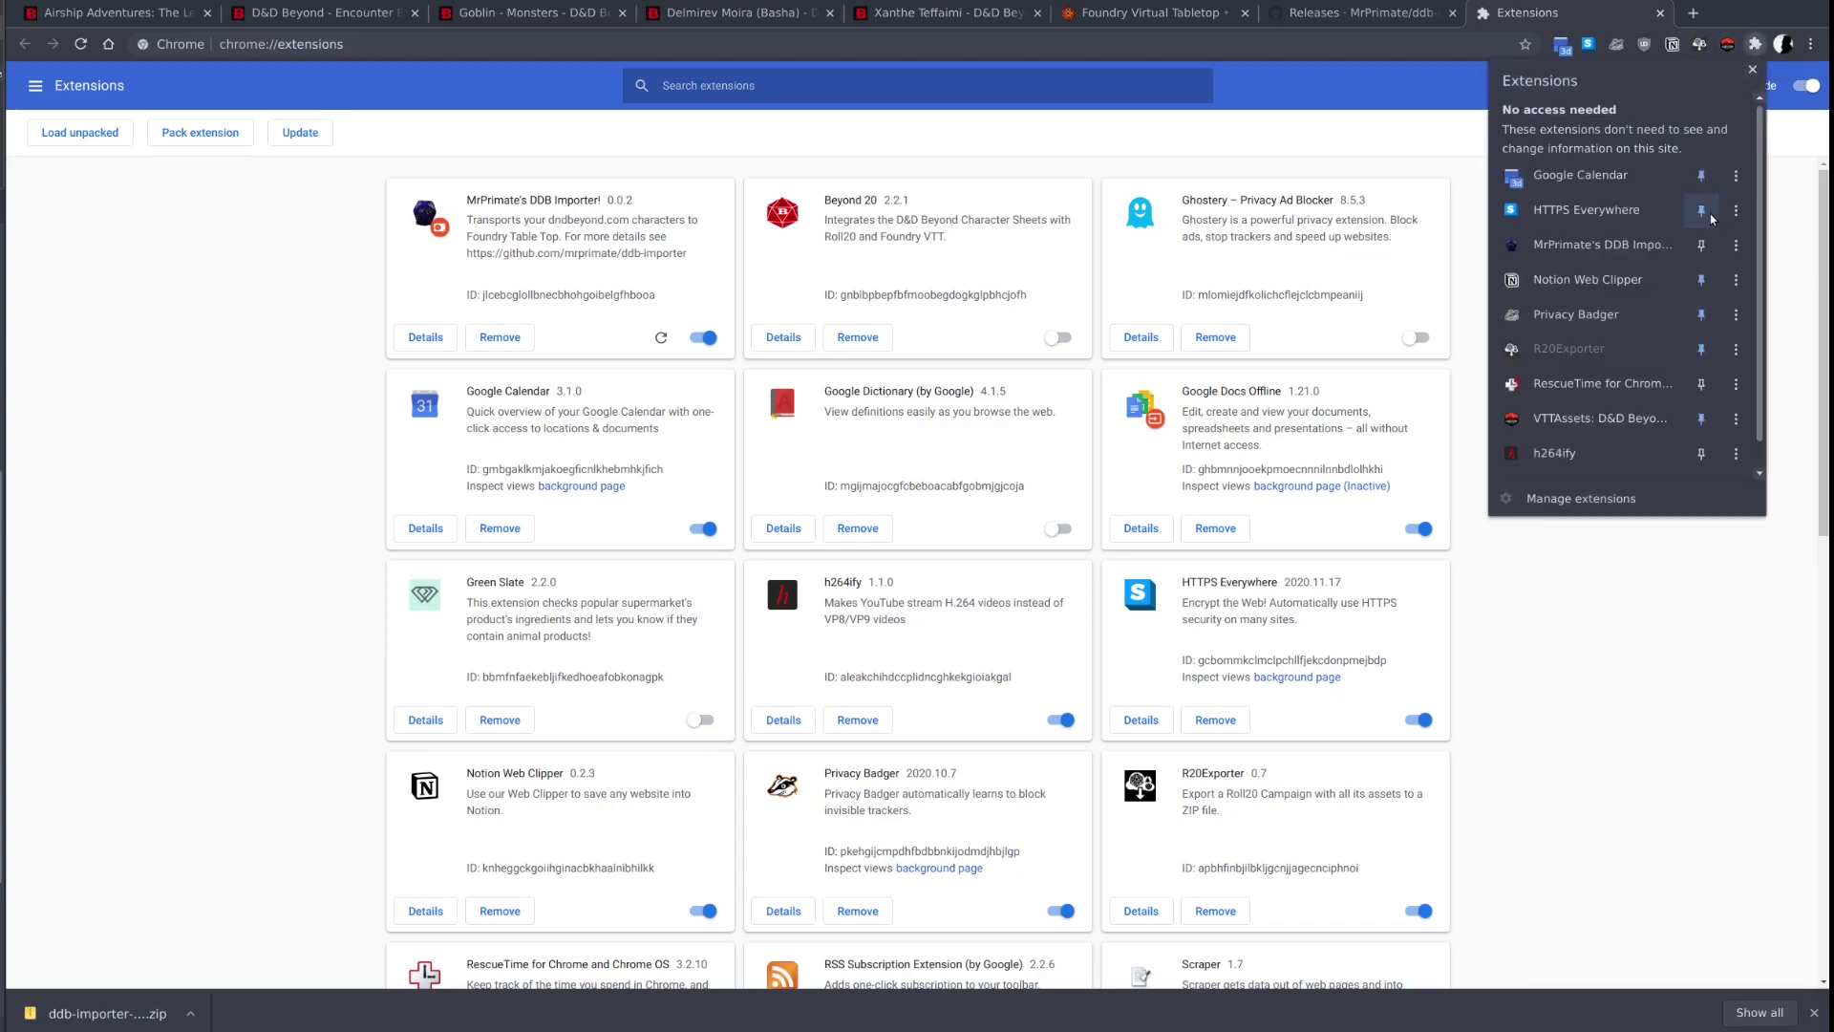
{"action": "left_click", "coordinate": [1702, 240]}
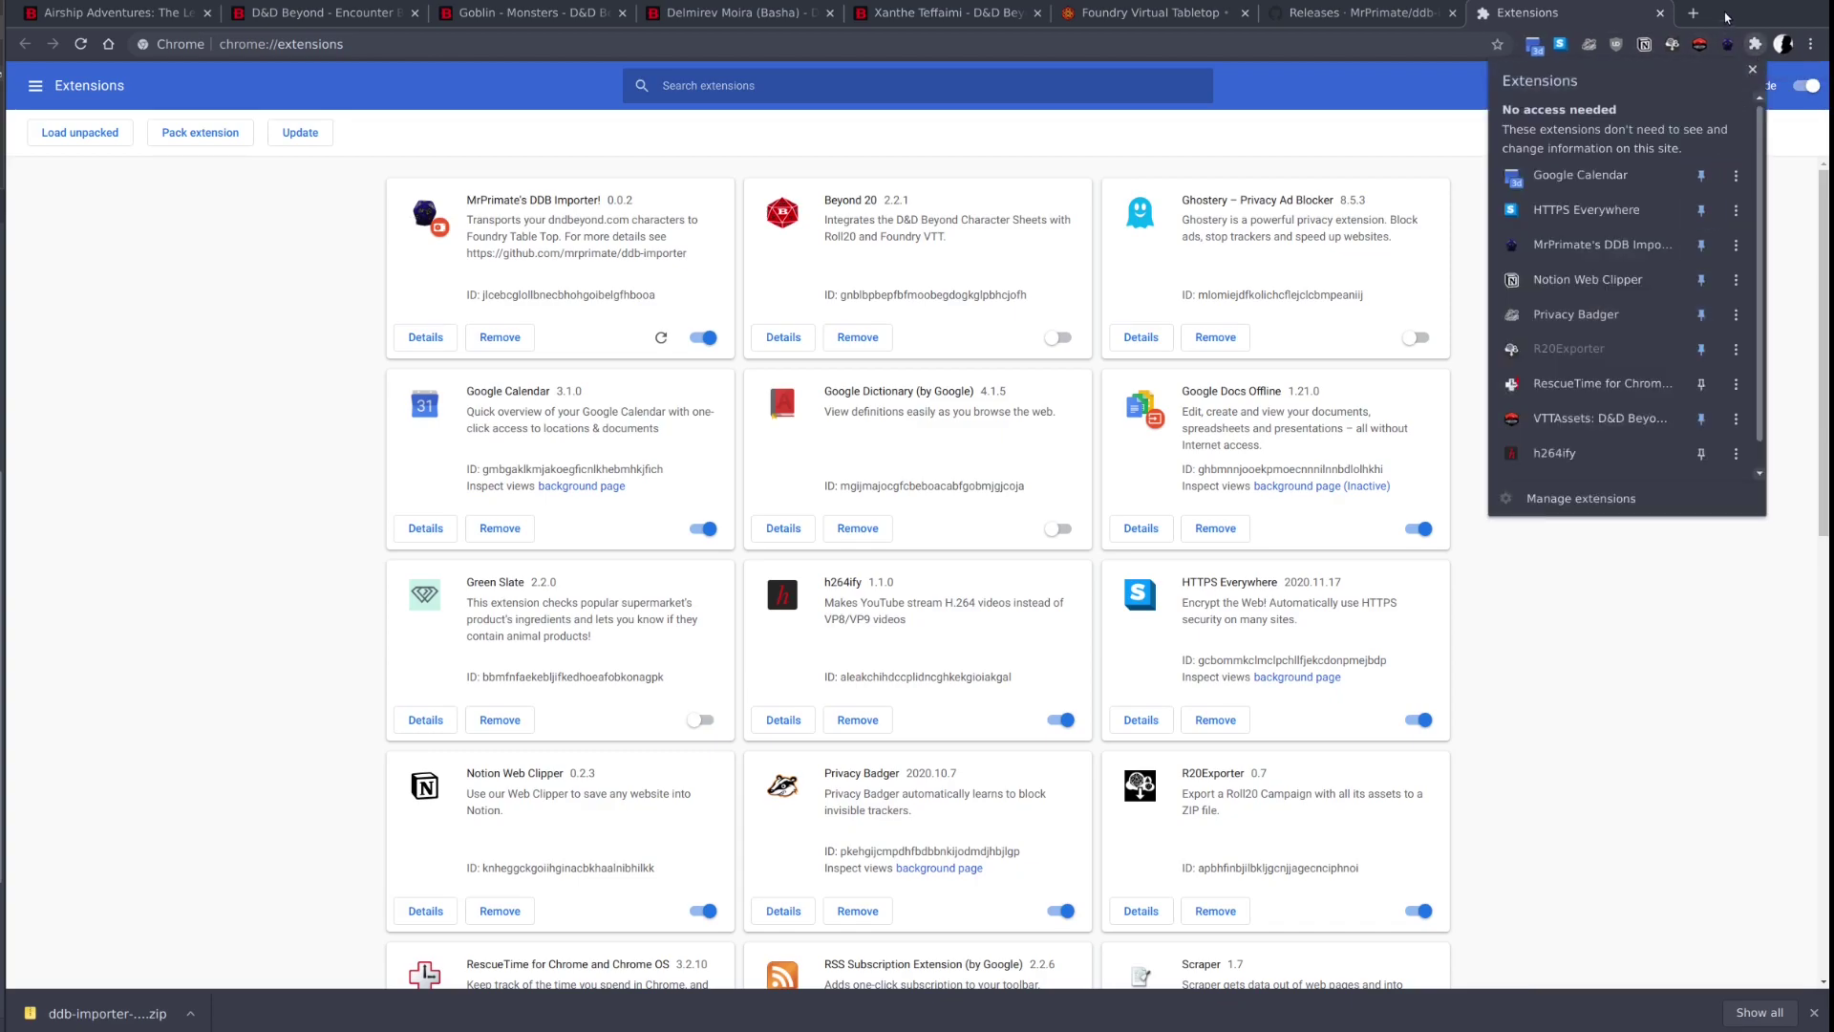
{"action": "left_click", "coordinate": [1659, 18]}
{"action": "left_click", "coordinate": [1453, 14]}
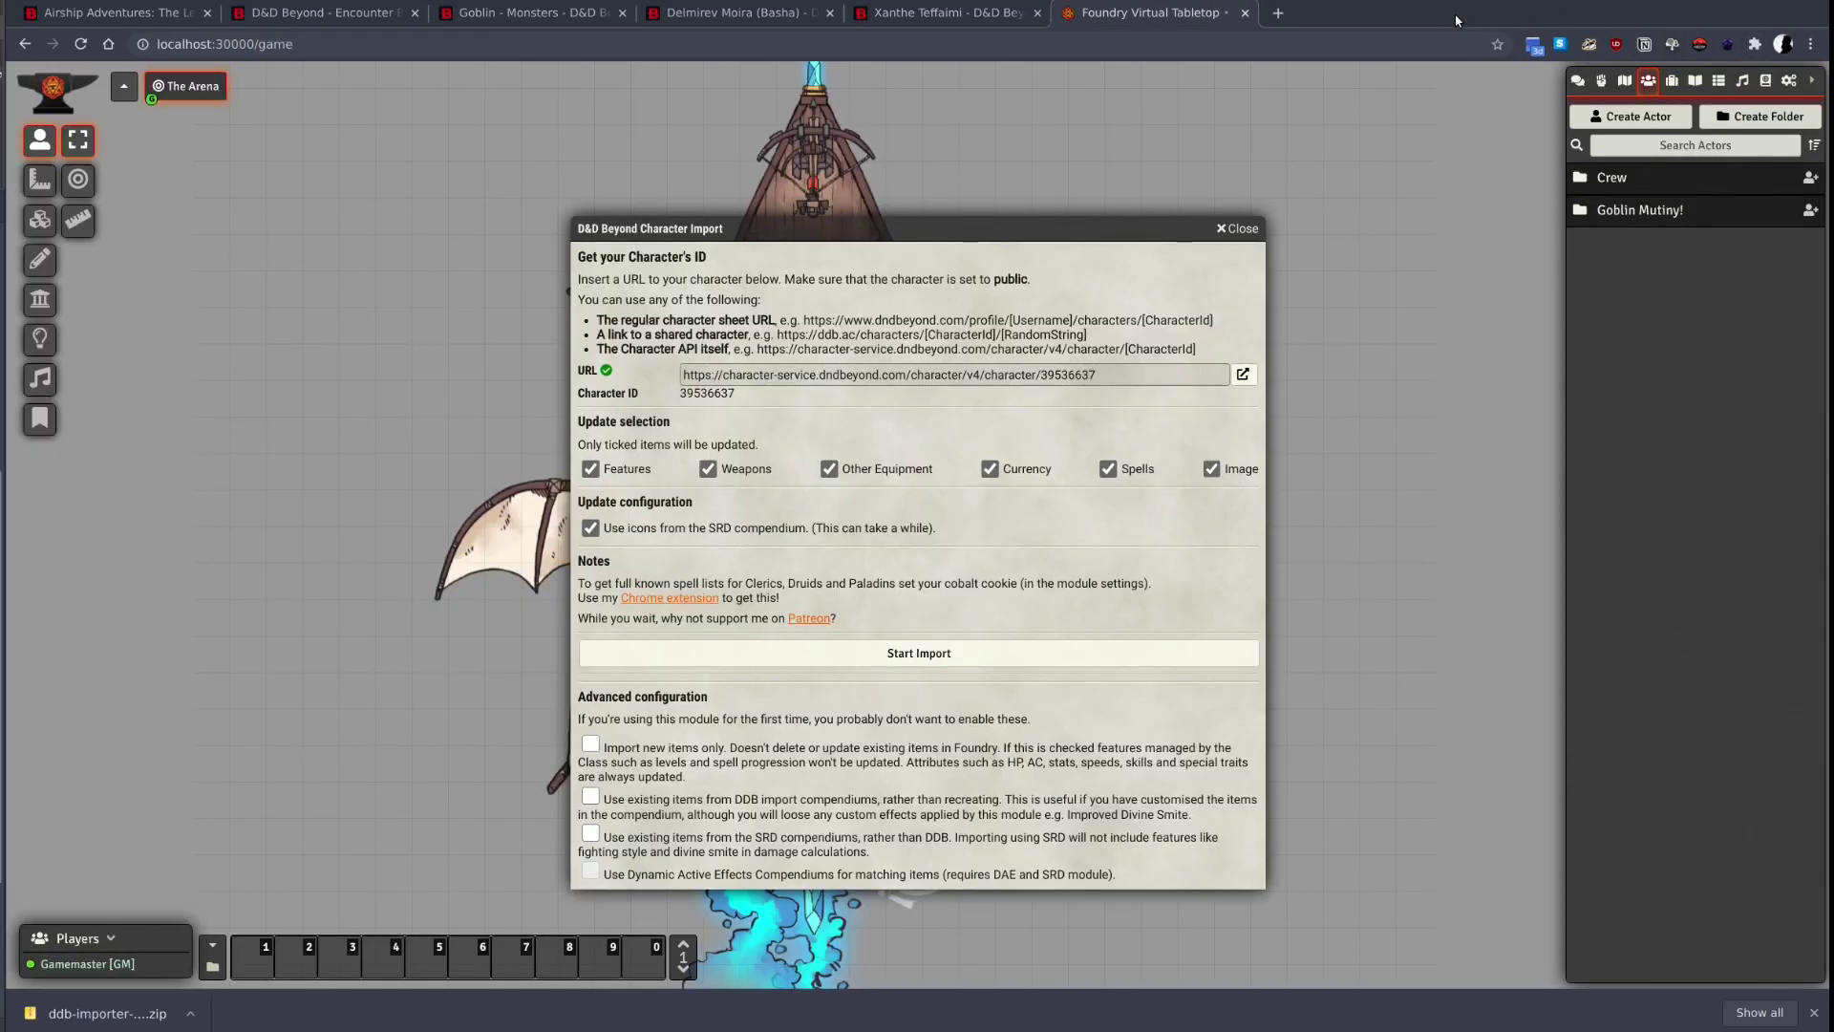
Get the Cobalt cookie with the DDB Importer extension from the Xanthe Teffaimi character page on D&D Beyond.
{"action": "left_click", "coordinate": [945, 17]}
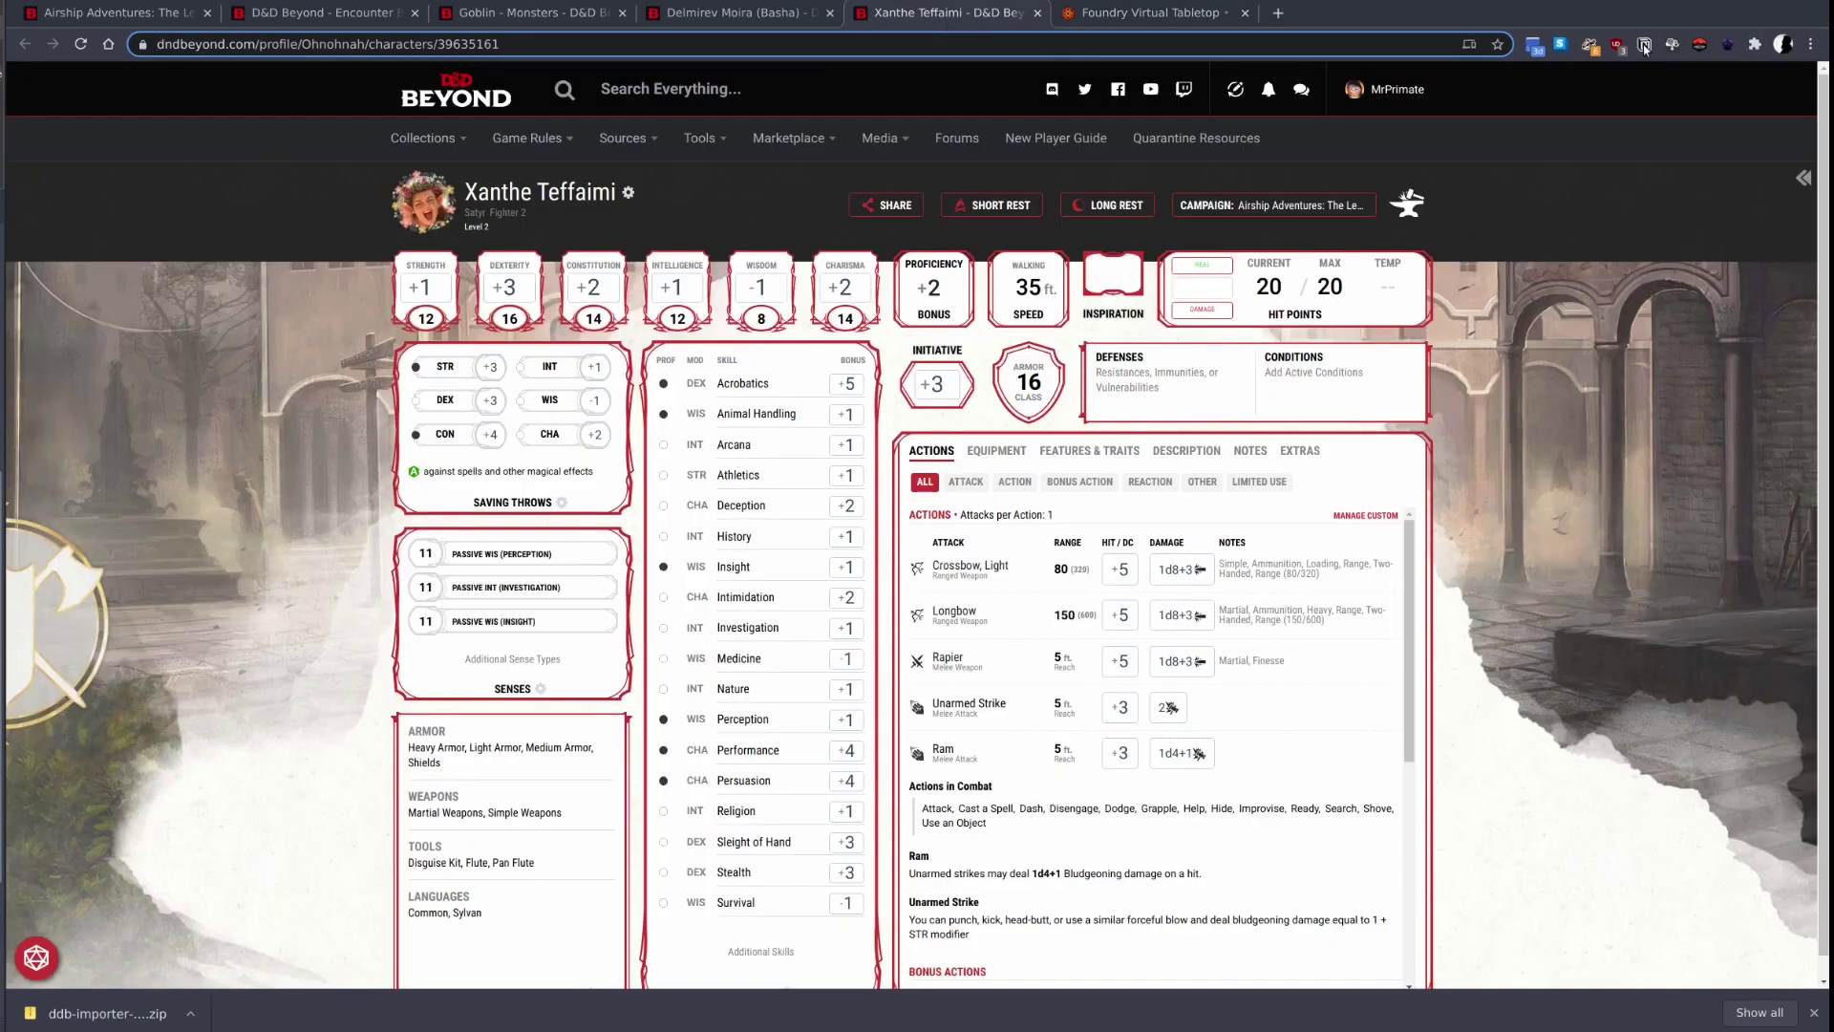
{"action": "left_click", "coordinate": [1727, 44]}
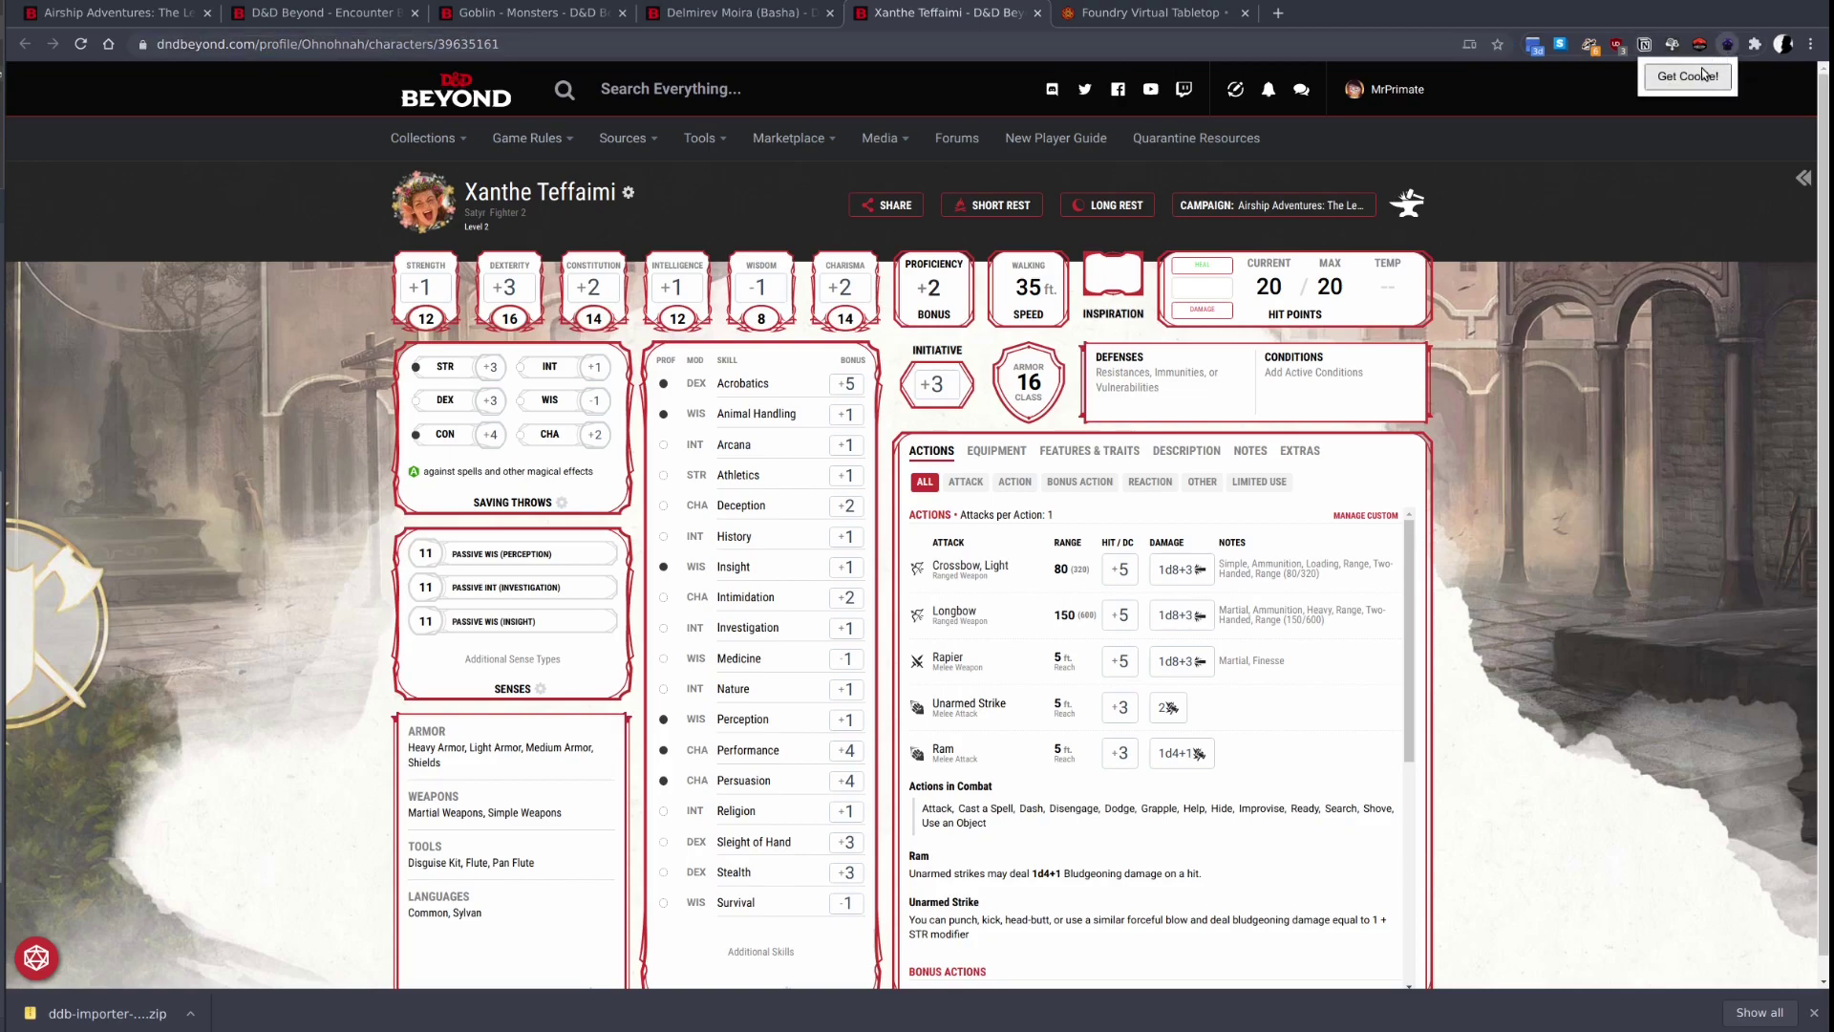
{"action": "left_click", "coordinate": [1699, 76]}
Back in Foundry, paste the session token into the D&D Beyond Importer's DDB Cobalt Cookie setting and save the changes.
{"action": "left_click", "coordinate": [1185, 21]}
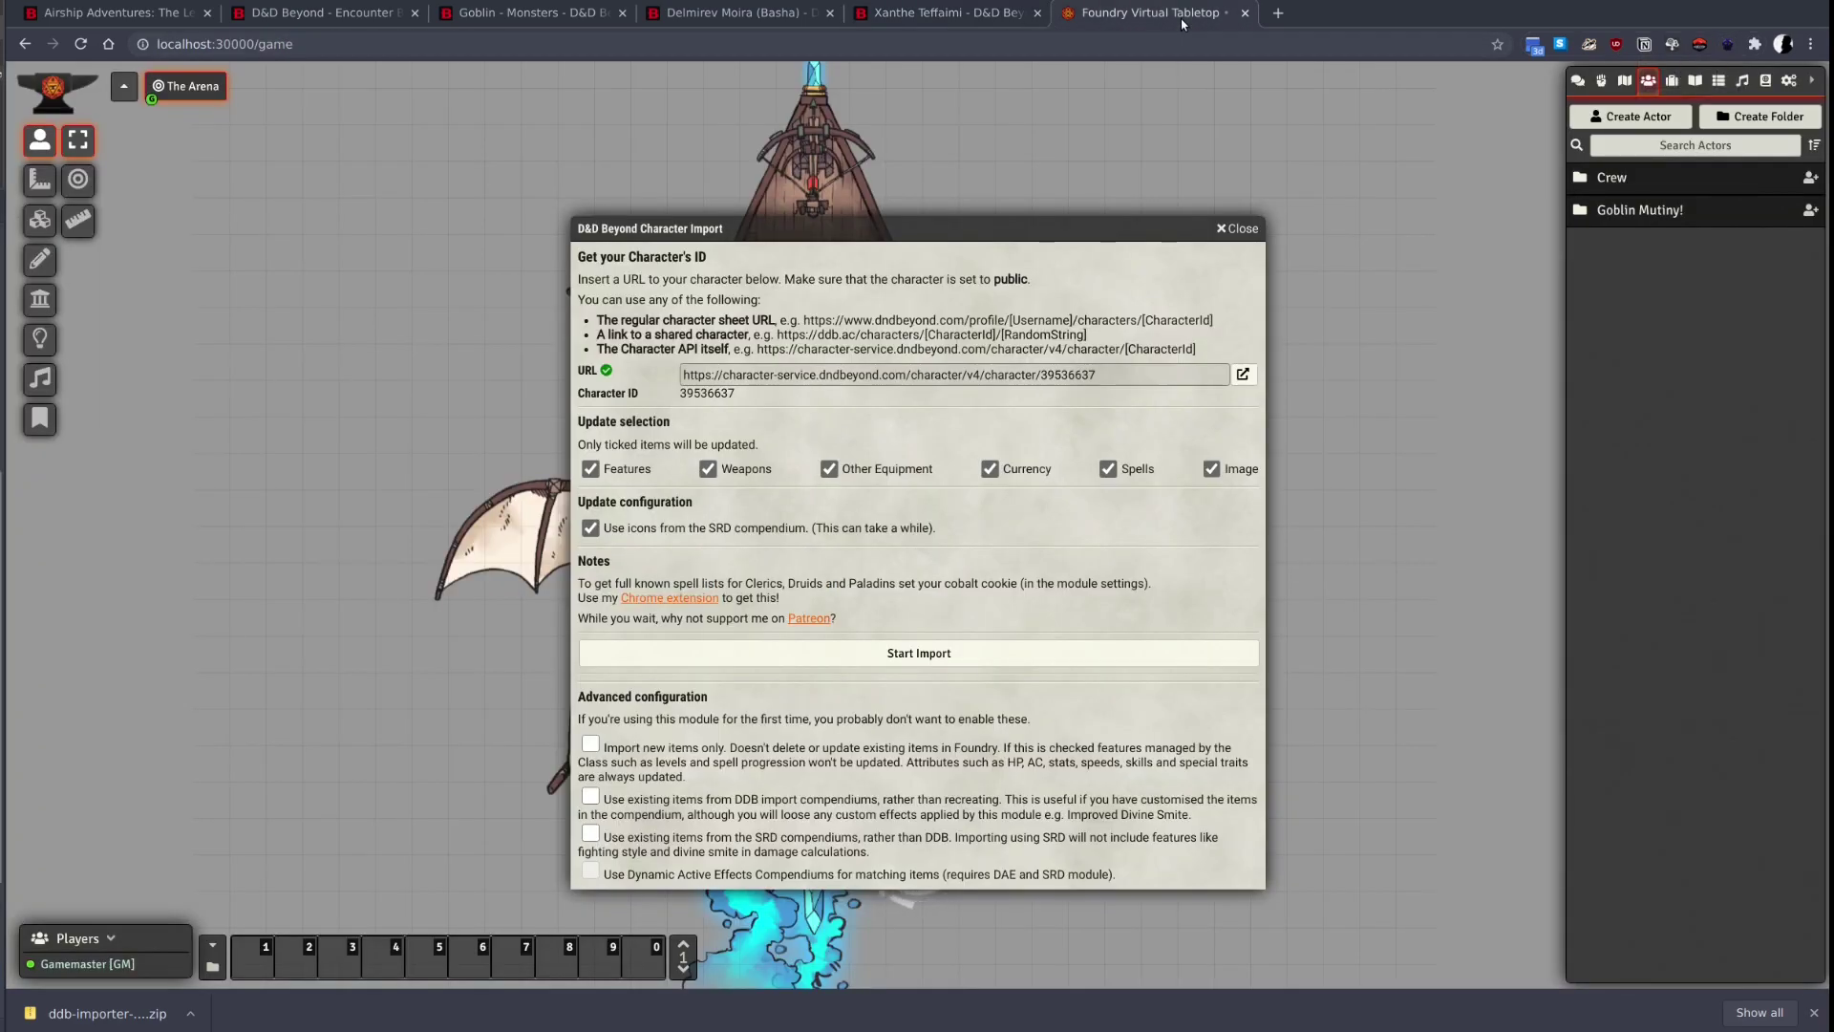
{"action": "left_click", "coordinate": [1789, 83]}
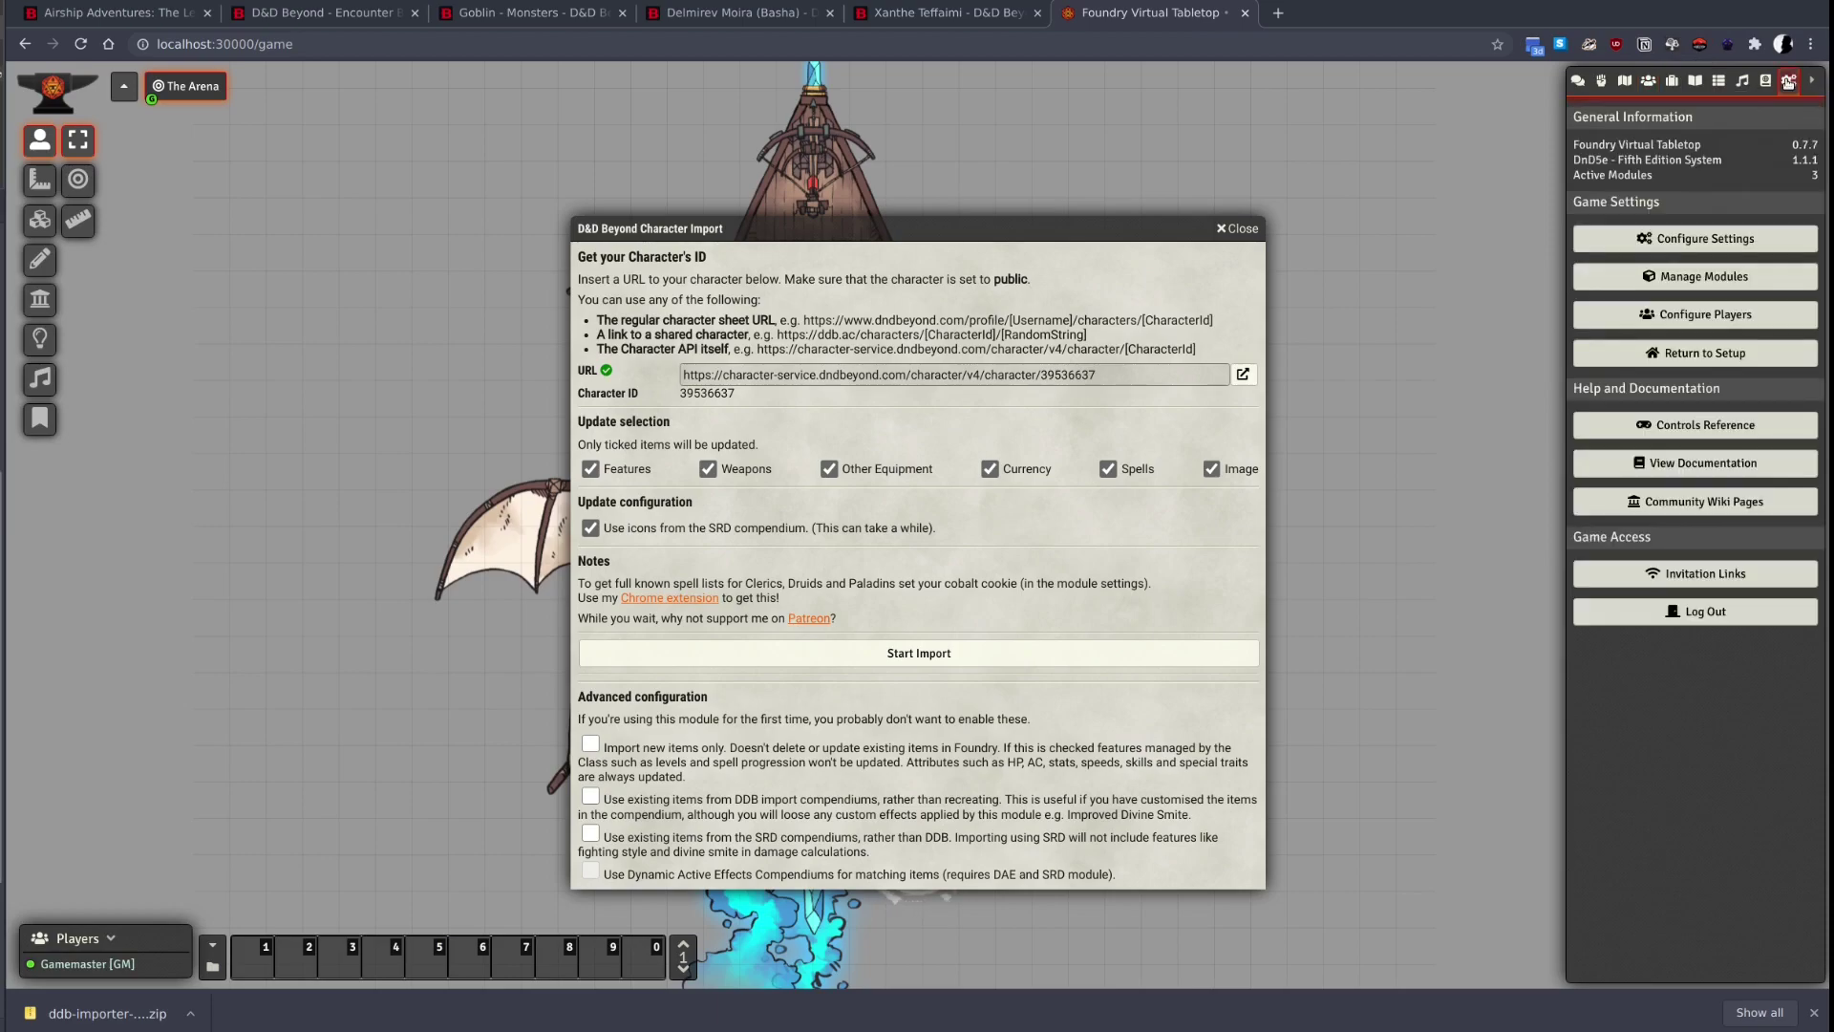
{"action": "left_click", "coordinate": [1743, 236]}
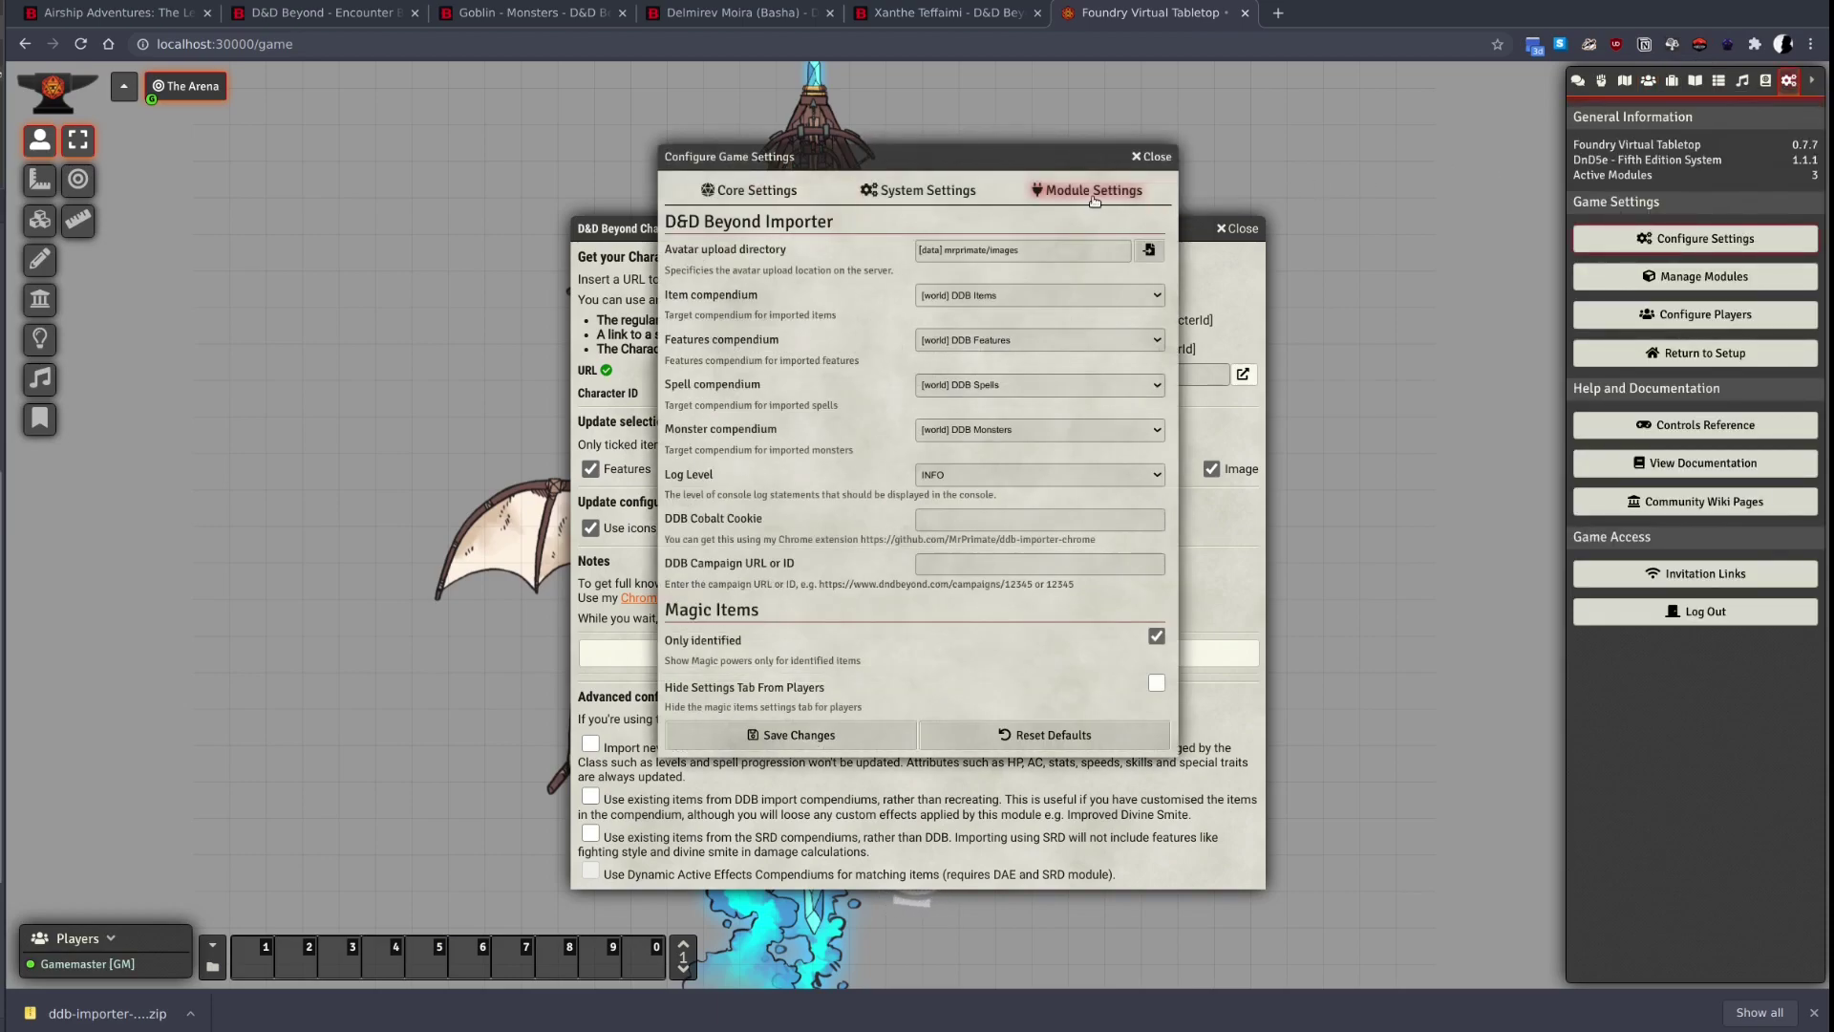
{"action": "left_click", "coordinate": [999, 515]}
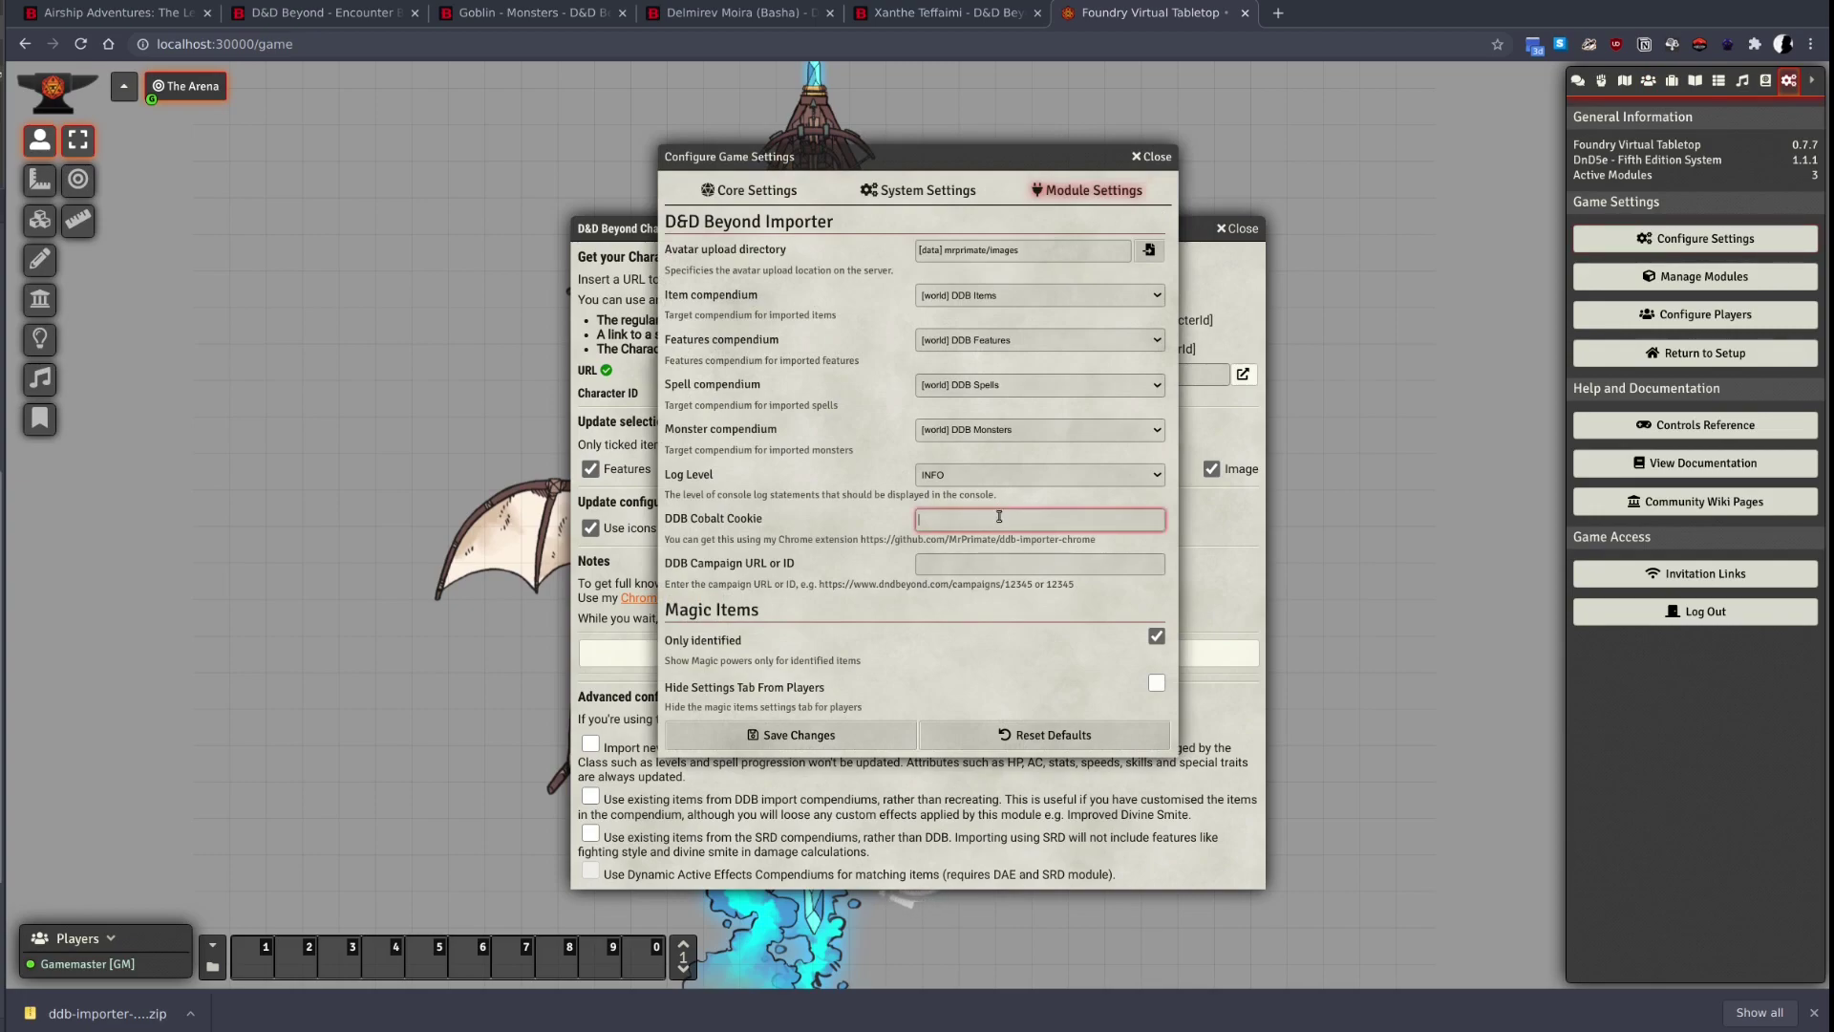
{"action": "key", "text": "ctrl+v"}
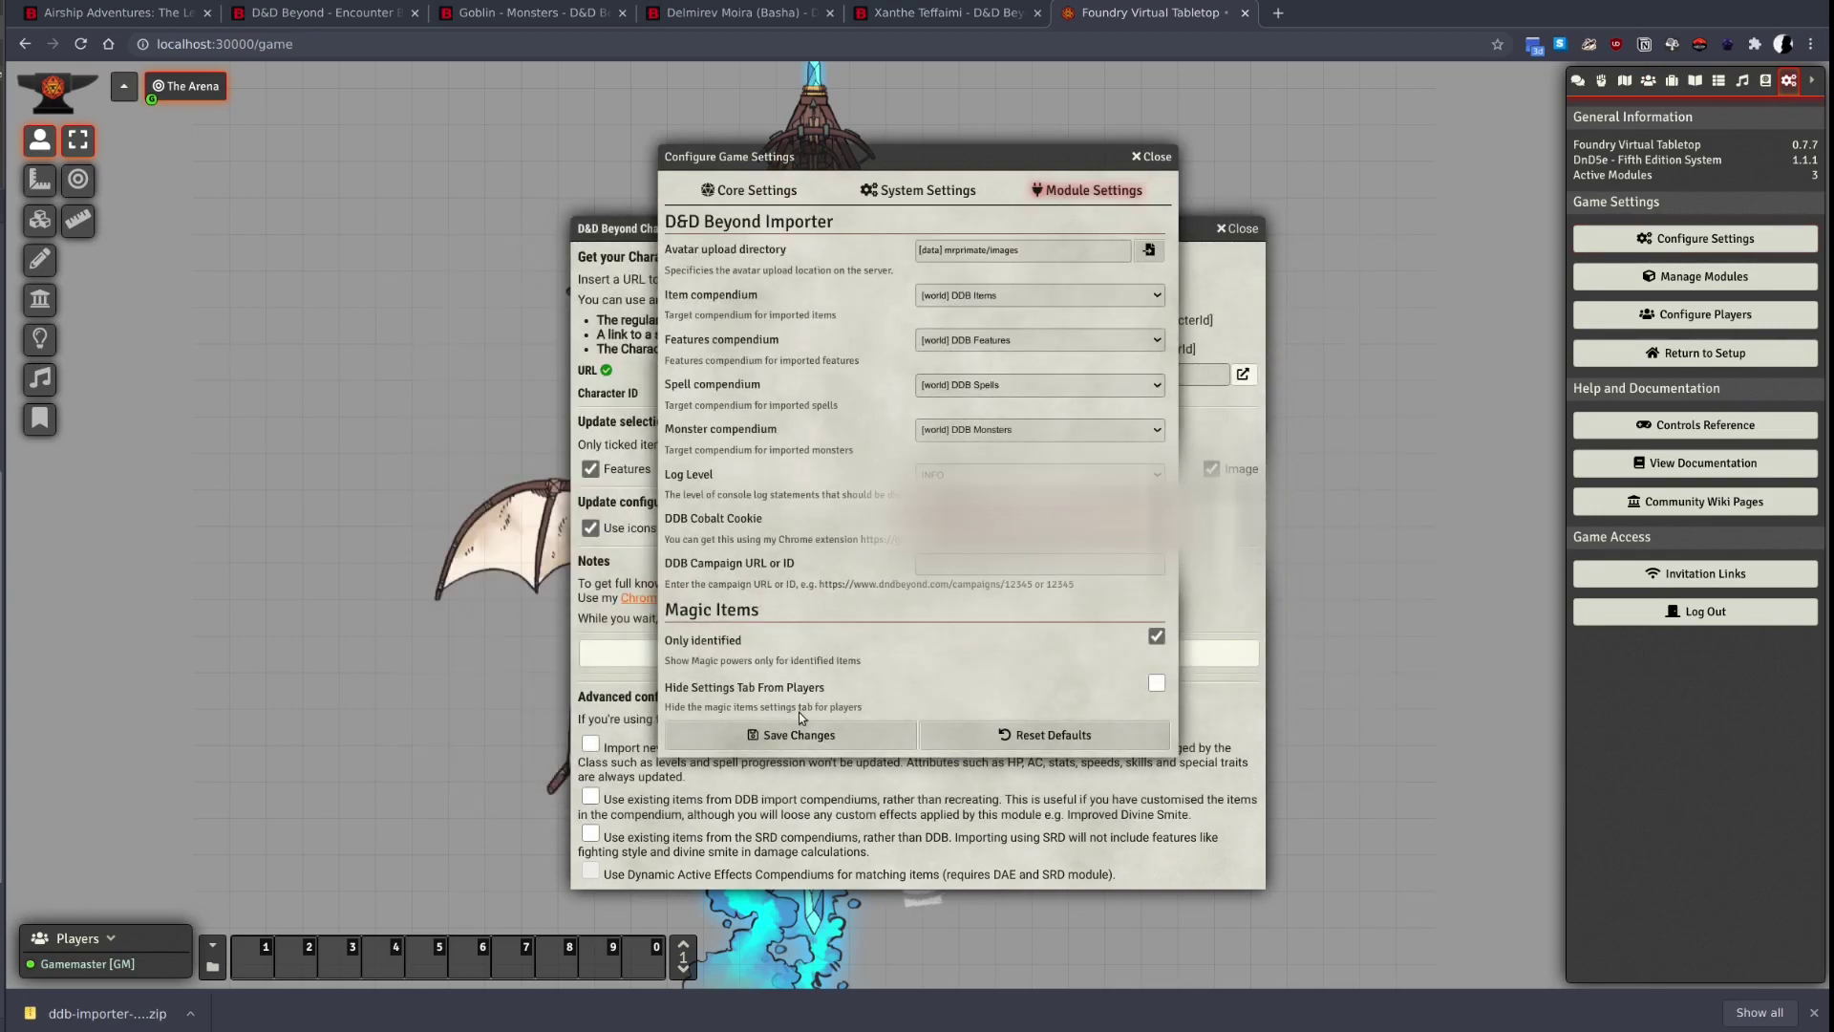
{"action": "left_click", "coordinate": [796, 743]}
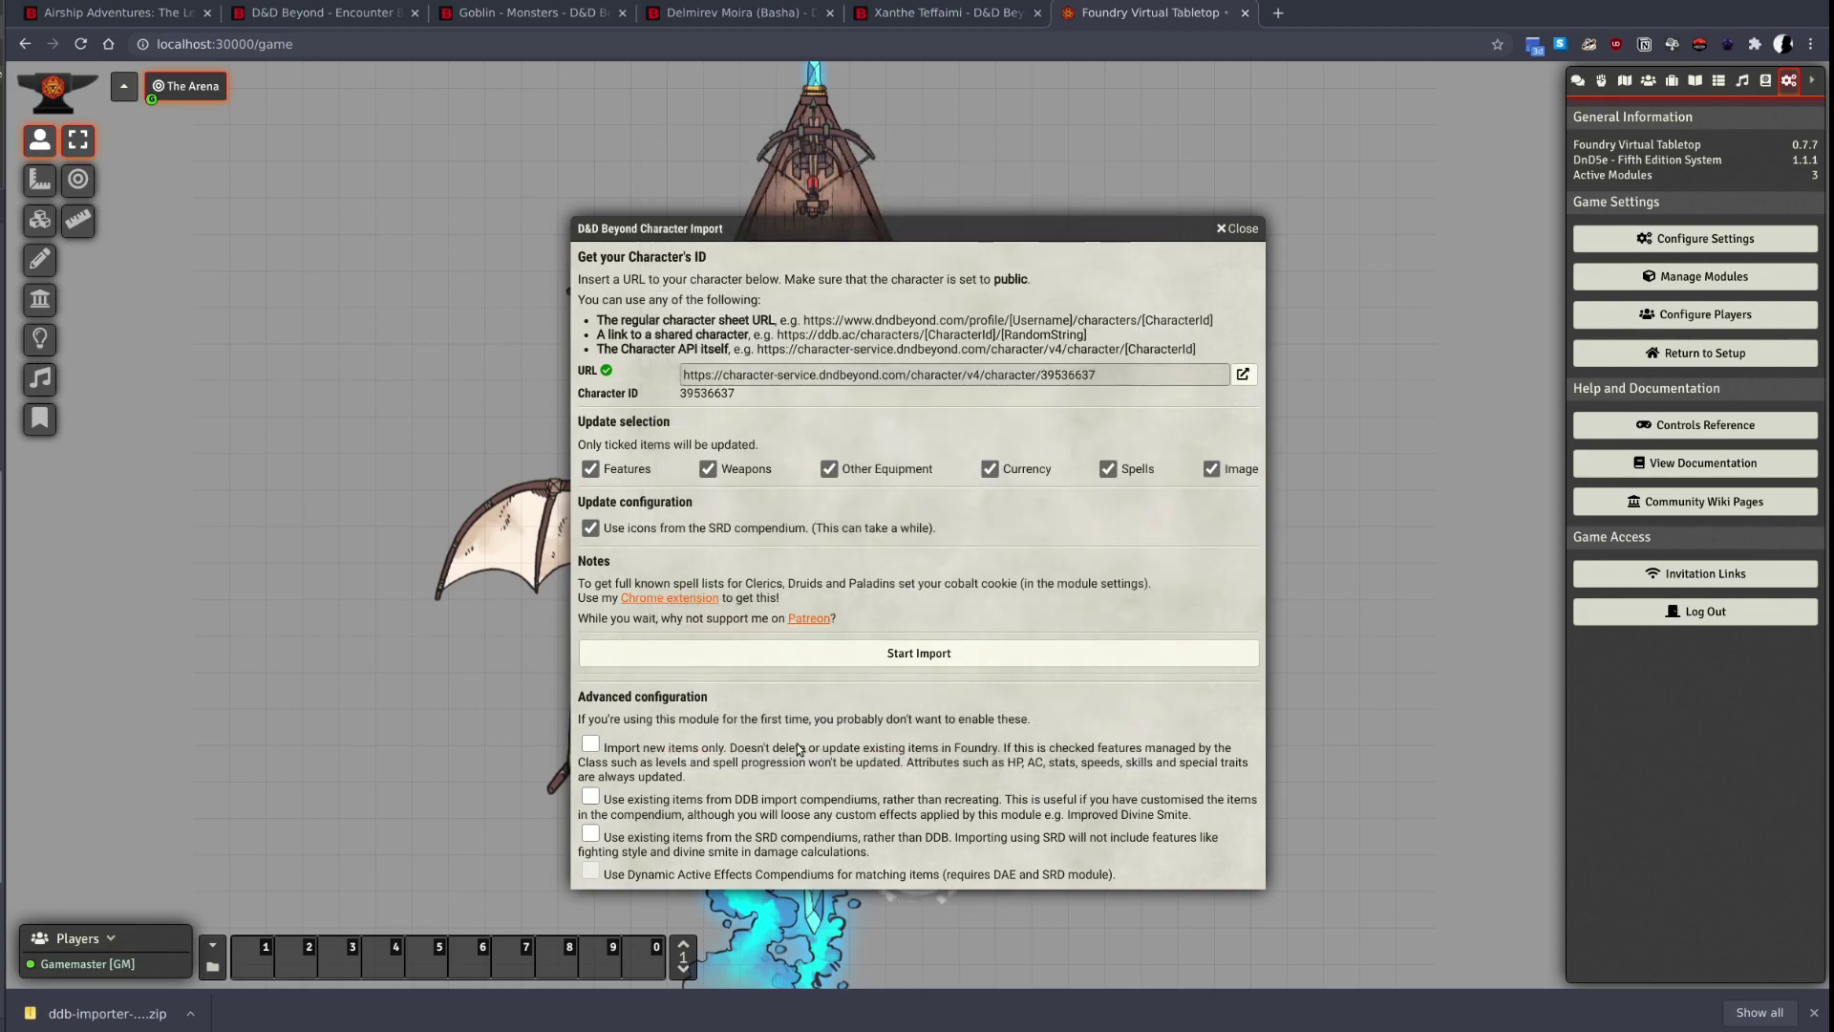
Run the Delmirev Moira import again and look through the spell list in the character's spellbook.
{"action": "left_click", "coordinate": [782, 662]}
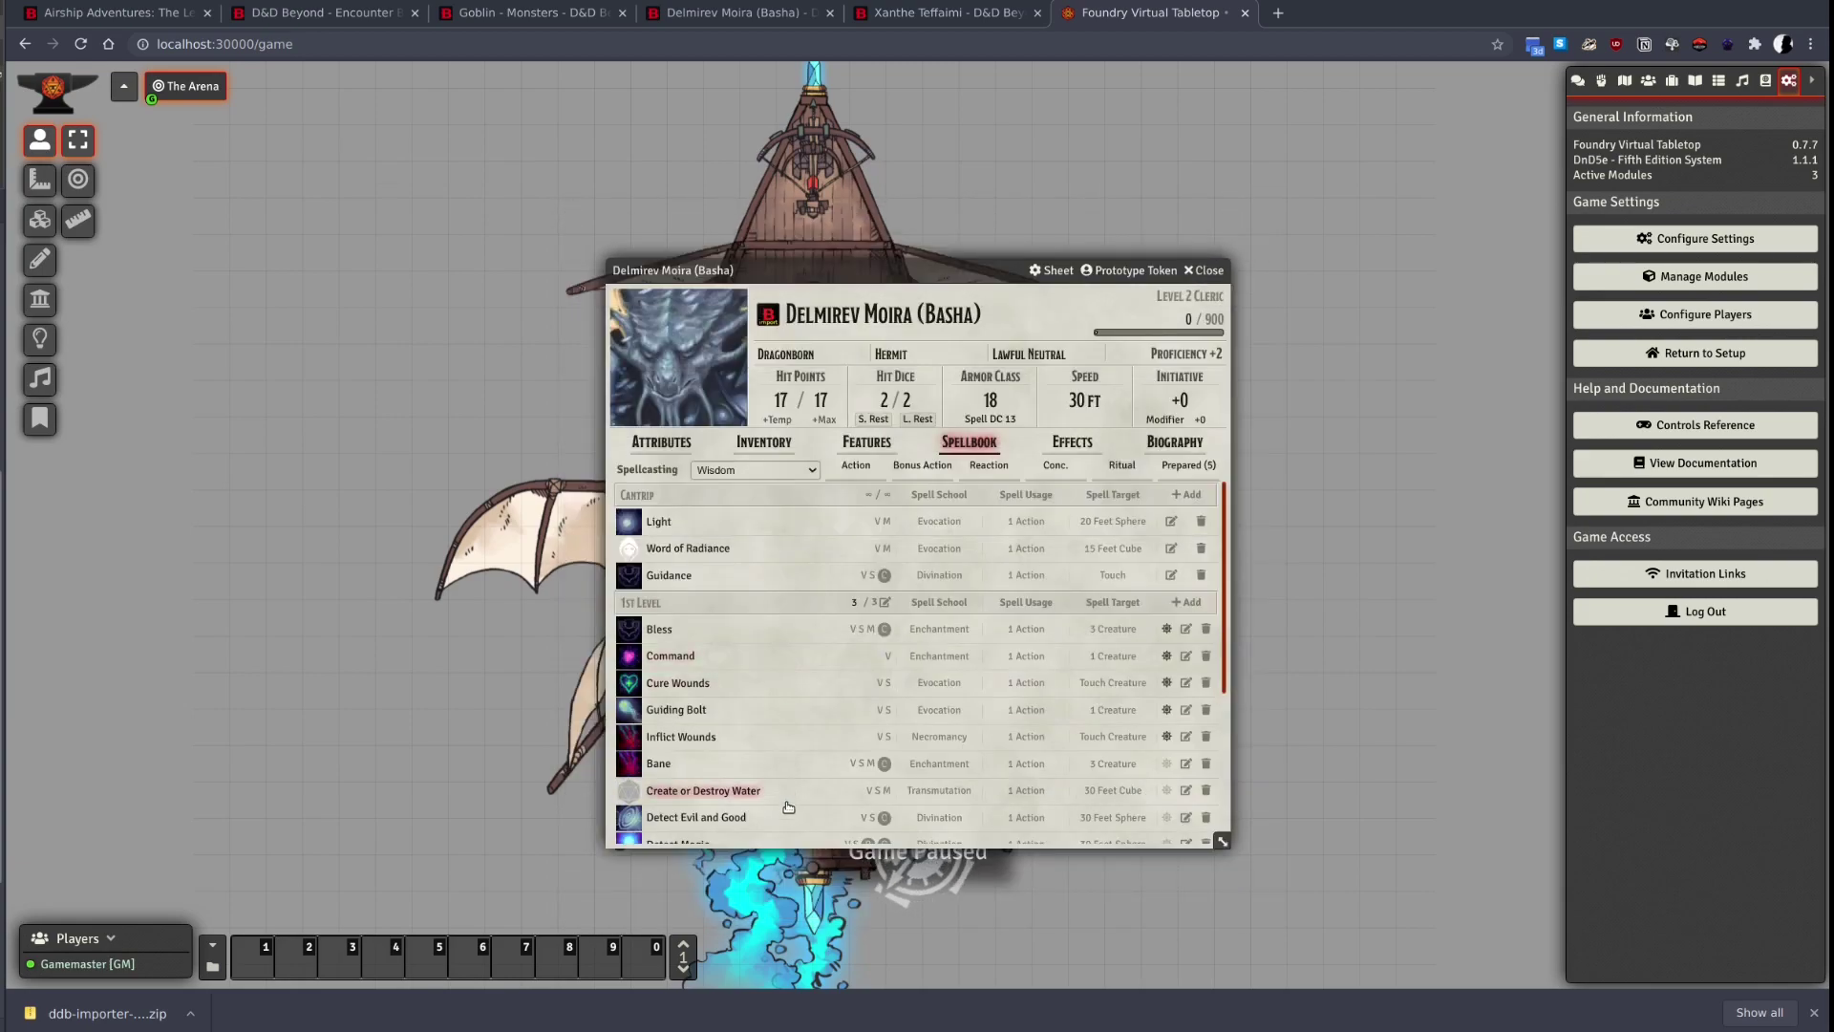
{"action": "scroll", "coordinate": [630, 807], "scroll_direction": "down", "scroll_amount": 3}
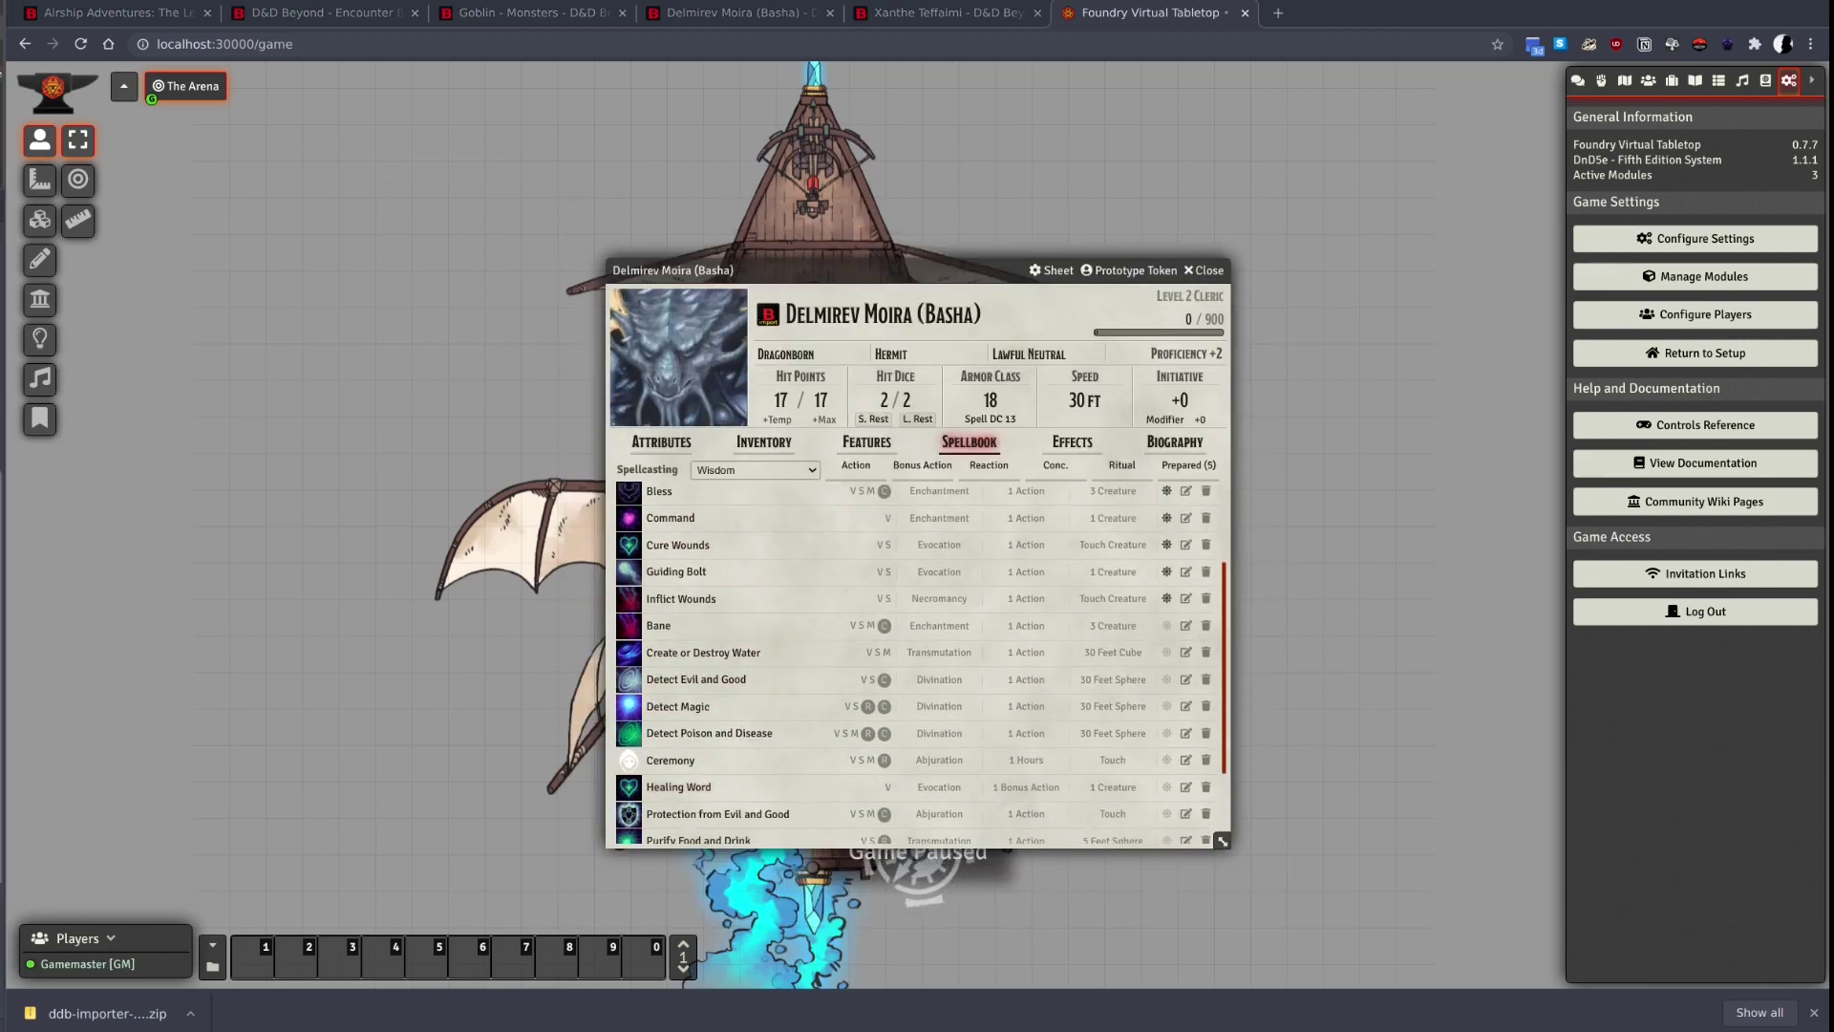